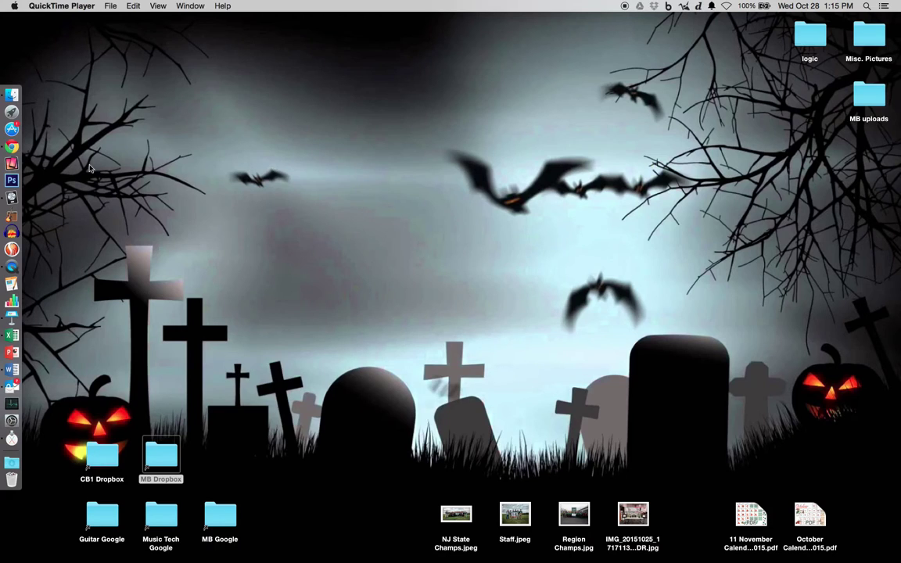
- Create a new empty project with one Classic Electric Piano software instrument track
left_click(20, 202)
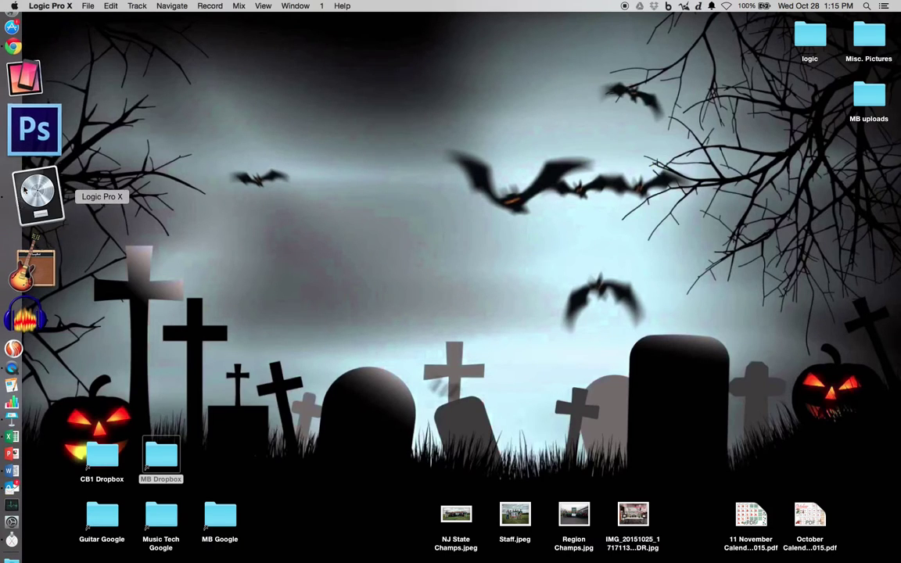
left_click(87, 5)
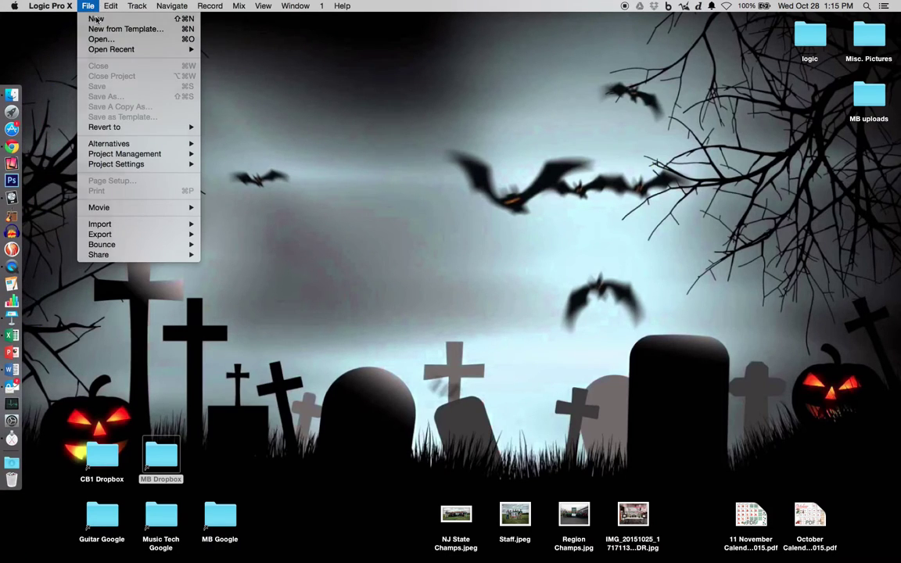
left_click(95, 18)
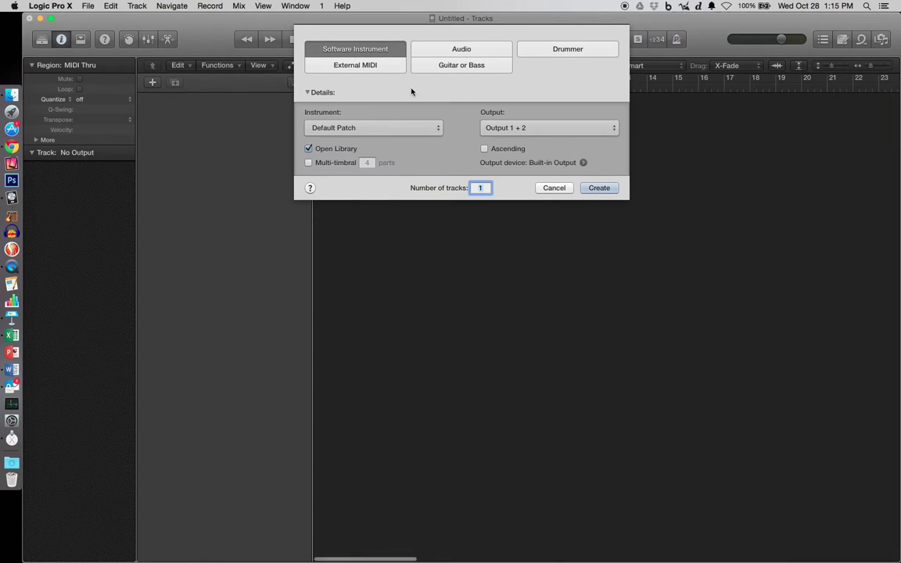
left_click(601, 189)
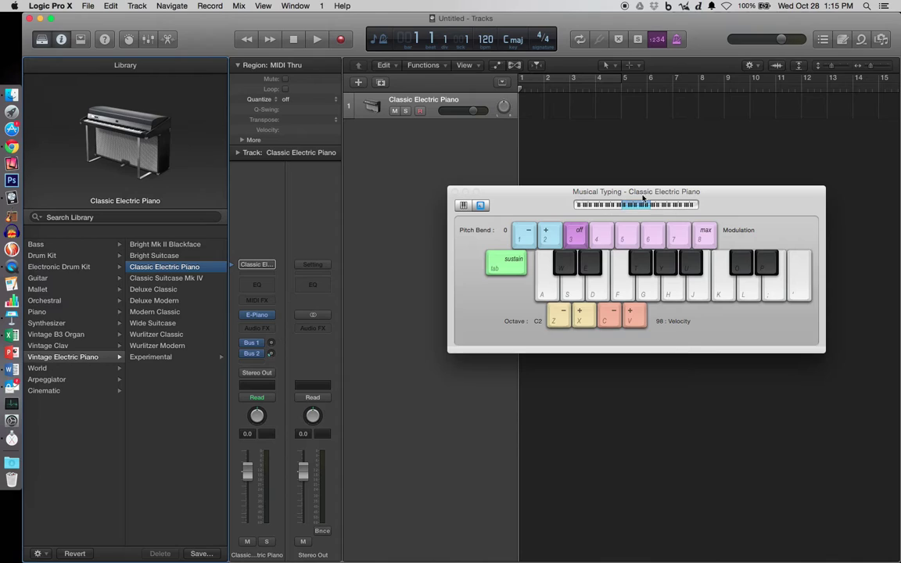
- Switch the Musical Typing keyboard layout back and forth, then hide the track inspector
left_click(463, 204)
left_click(479, 207)
left_click(60, 40)
left_click(60, 39)
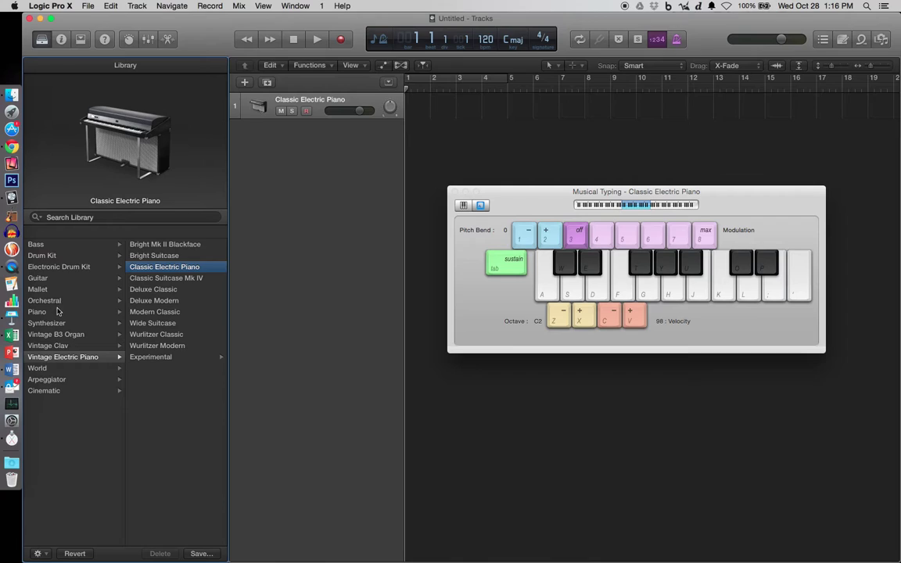
- Load the Orchestral > Strings > Cinema Strings patch onto the track
left_click(59, 301)
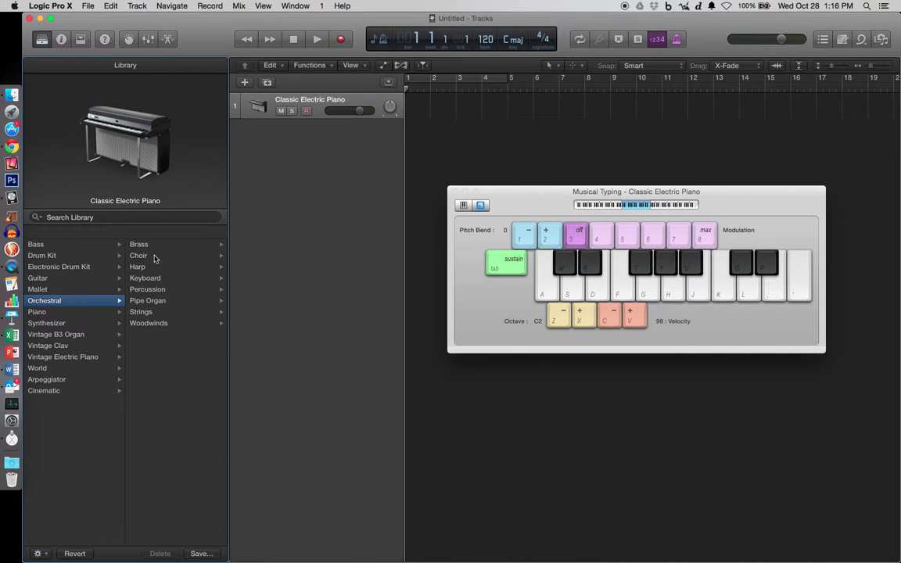
left_click(160, 312)
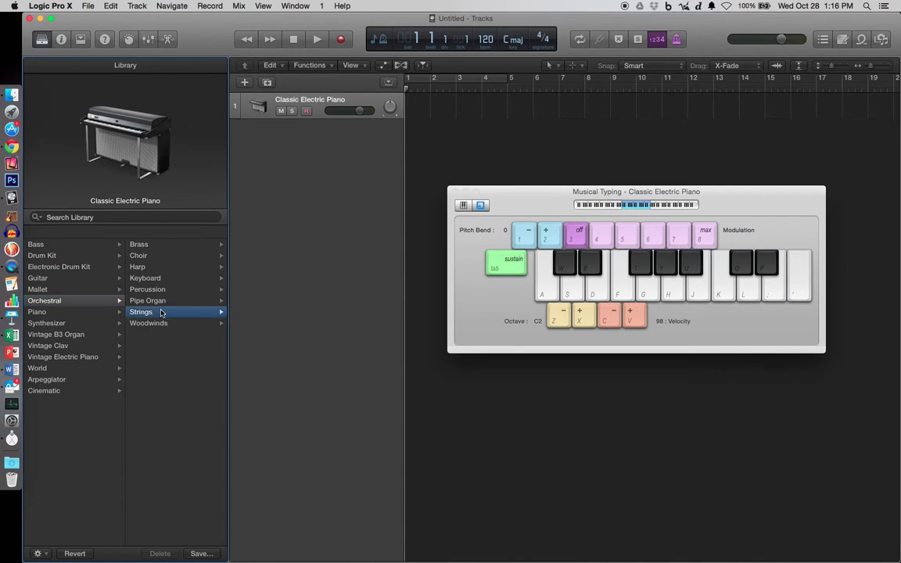
left_click(145, 267)
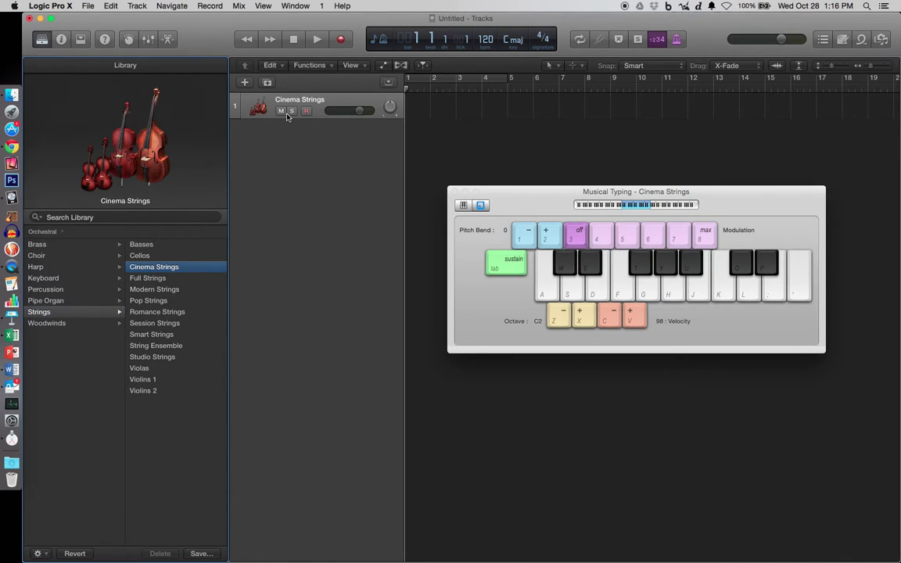
- Audition the Cinema Strings with Musical Typing keys A, D, G, H, J and T
key("a")
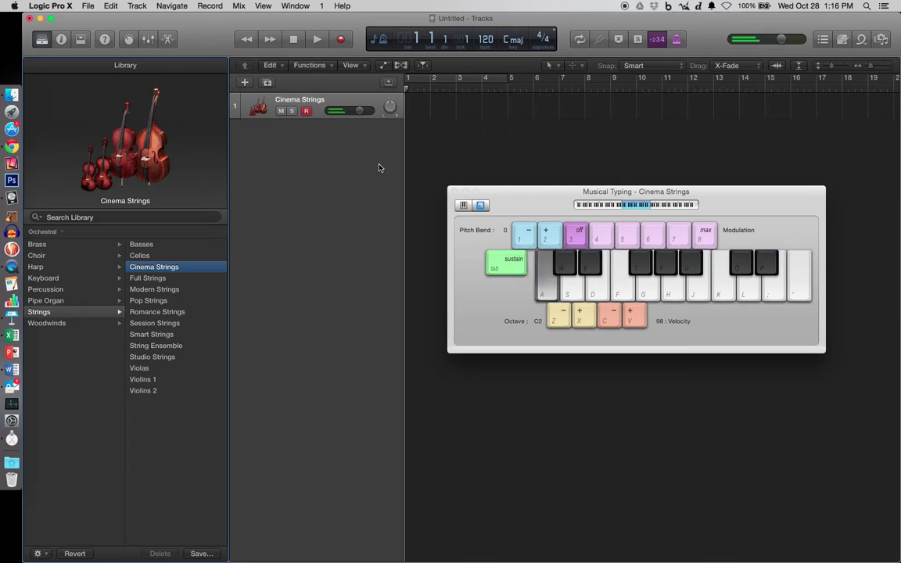
key("d")
key("g")
key("h")
key("j")
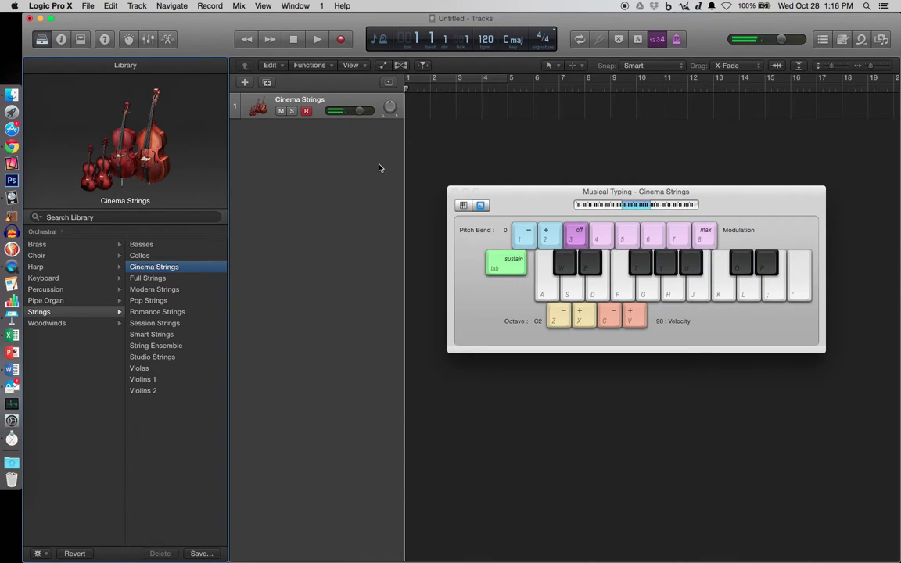
key("t")
key("F12")
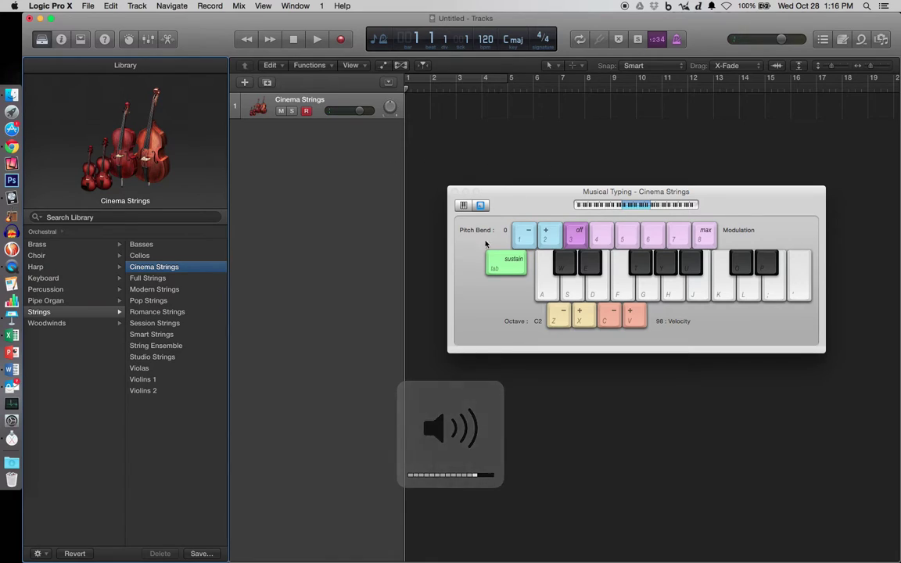
- Try shifting the keyboard octave, holding sustain, and bending pitch with keys 1 and 2
left_click(559, 322)
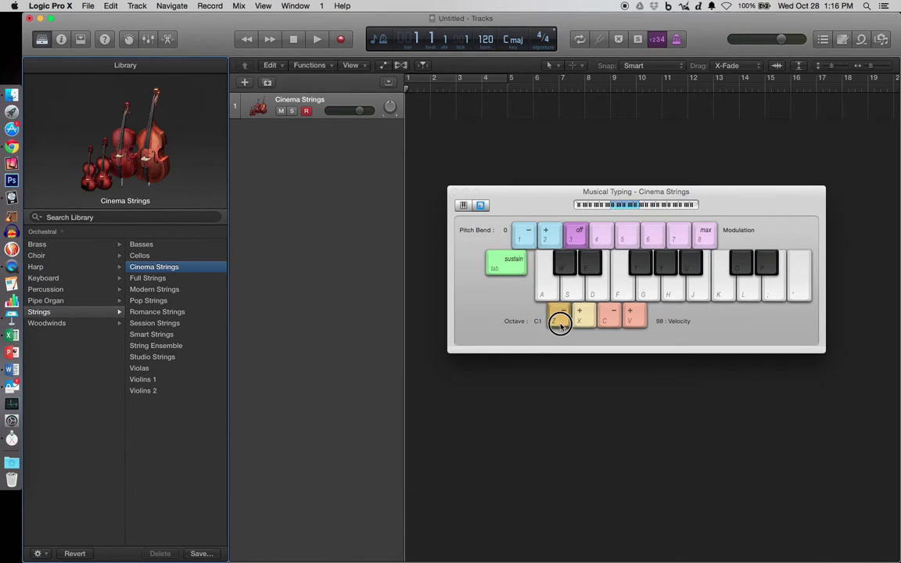
left_click(579, 325)
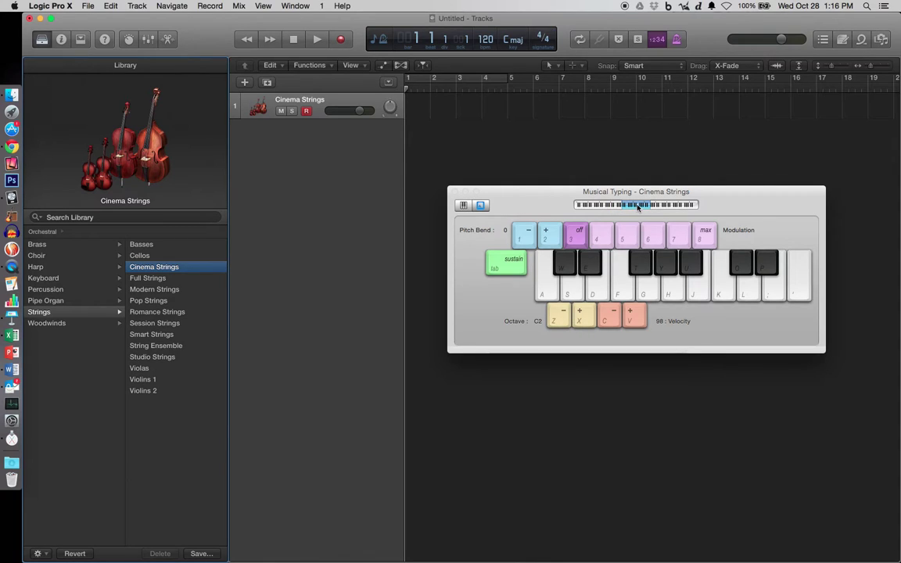
mouse_move(635, 205)
left_mouse_down()
mouse_move(608, 207)
mouse_move(641, 205)
mouse_move(625, 205)
left_mouse_up()
key("Tab")
key("1")
key("2")
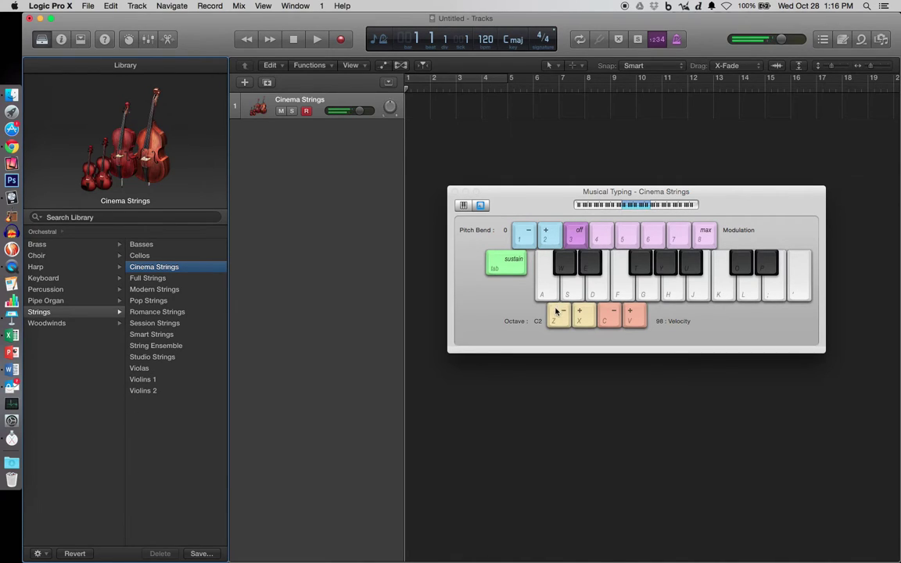
- Lower the Musical Typing keyboard range to octave C0
left_click(556, 313)
key("1")
key("2")
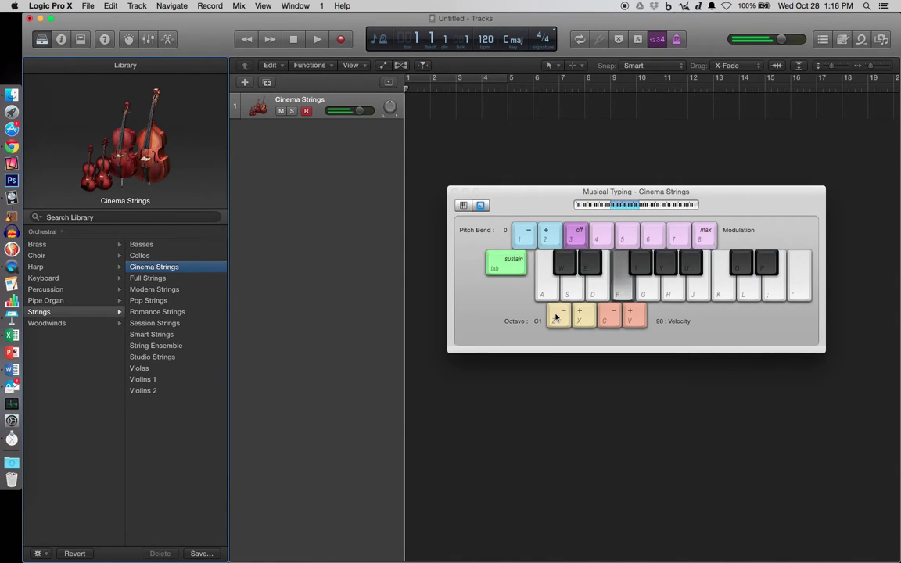
key("3")
left_click(557, 317)
- Play low string notes on A, S, D, F, G and bend the held note's pitch
key("a")
key("s")
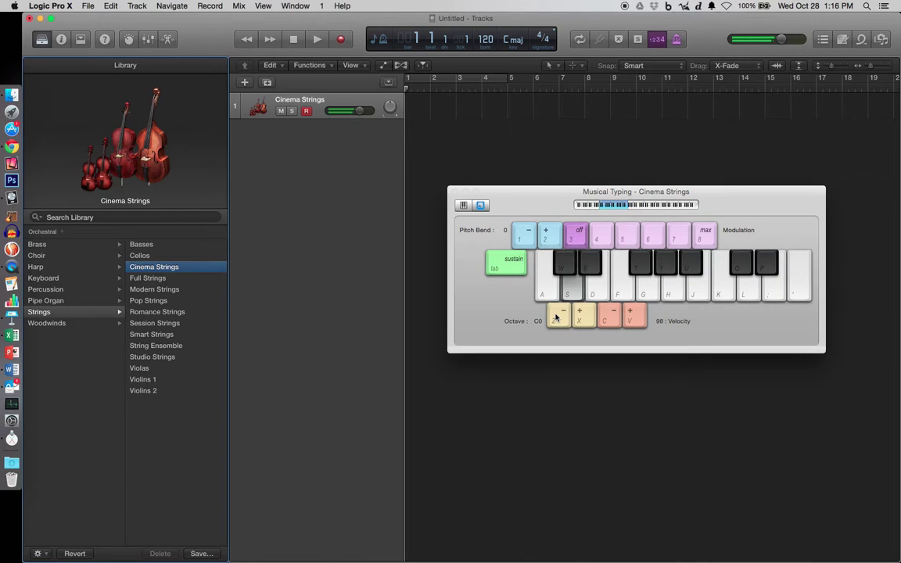
key("d")
key("f")
key("g")
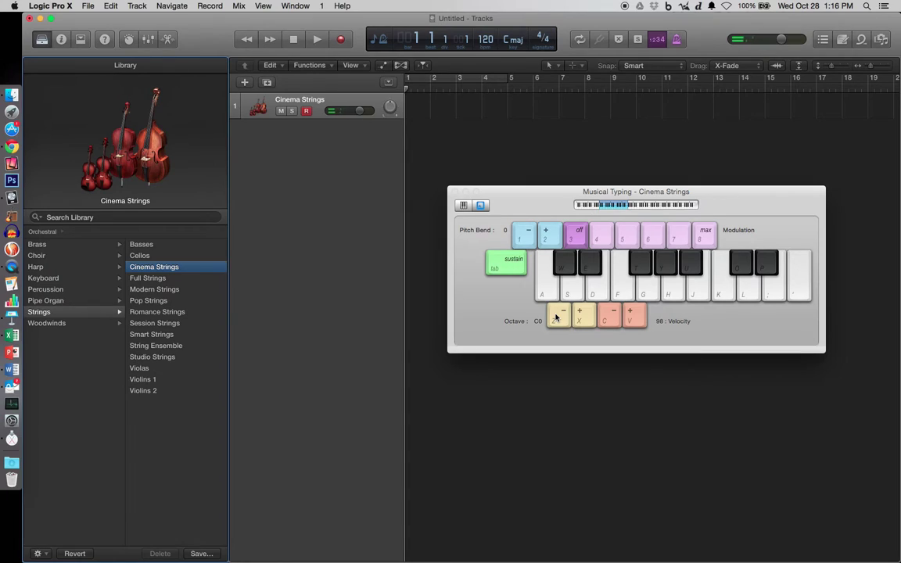
key("a")
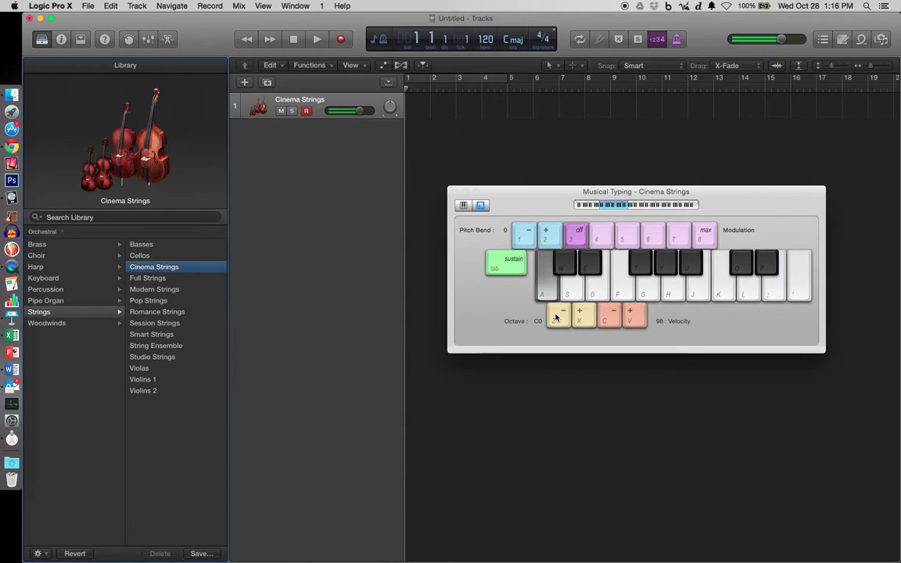
key("2")
key("1")
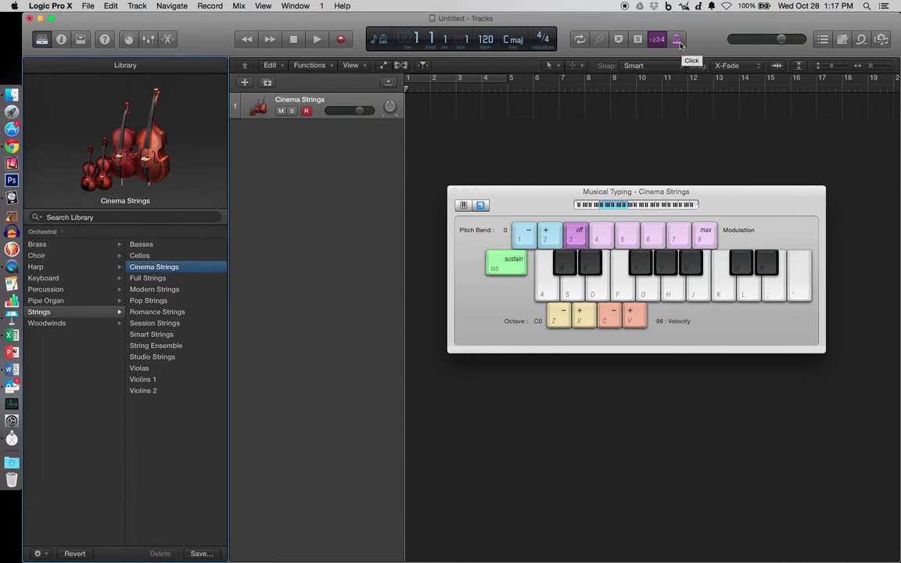
- Toggle the metronome, set the project tempo to 100 bpm, and show Quick Help
left_click(678, 40)
double_click(486, 40)
type("1")
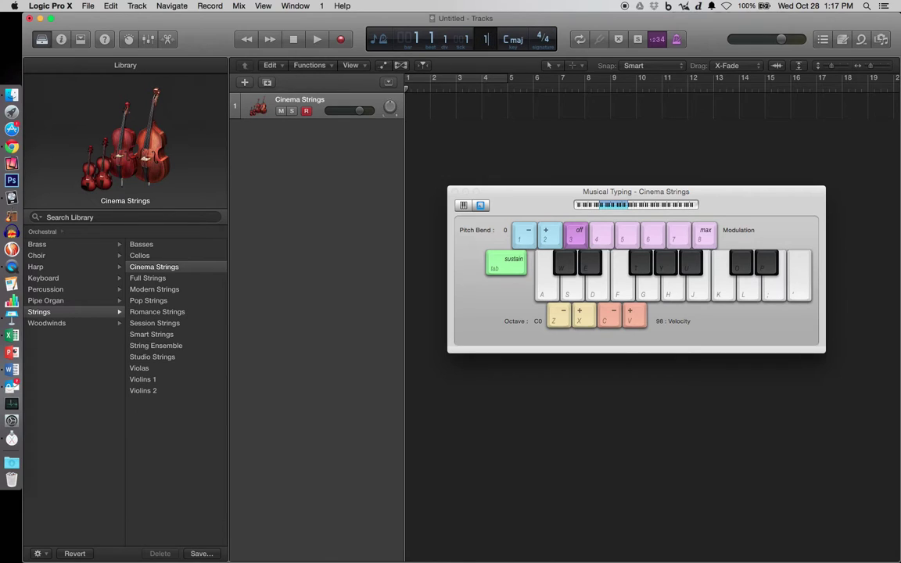
type("00")
key("Return")
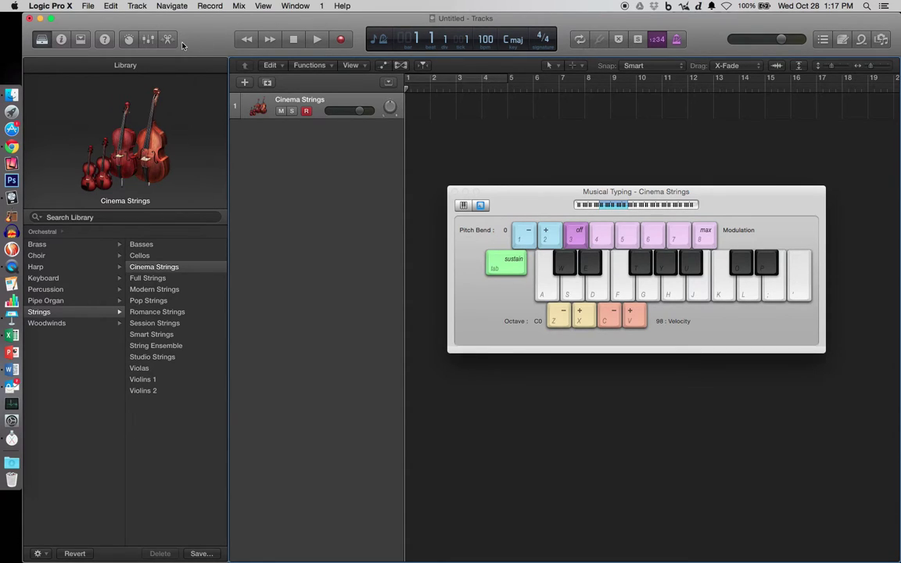
left_click(100, 40)
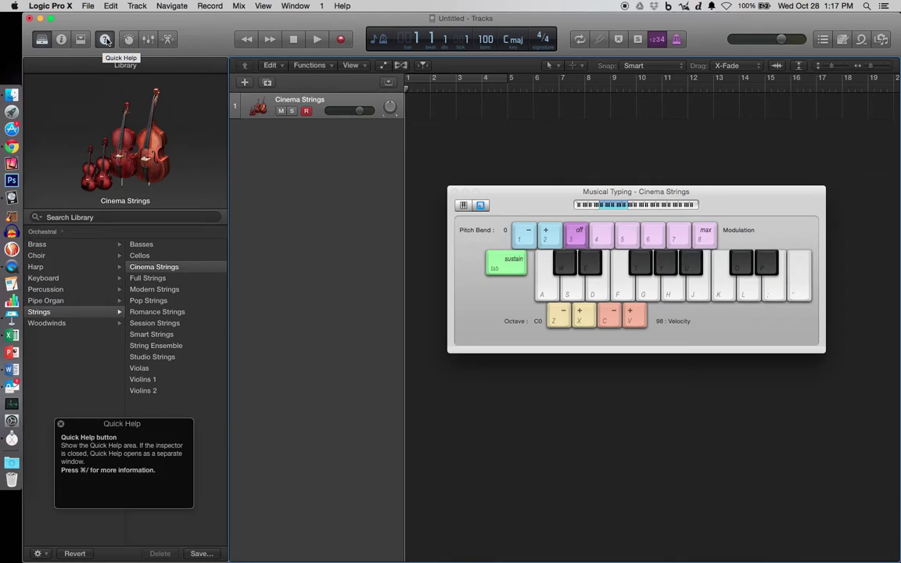
- Turn Quick Help off and drag the Musical Typing window lower and to the left
left_click(106, 40)
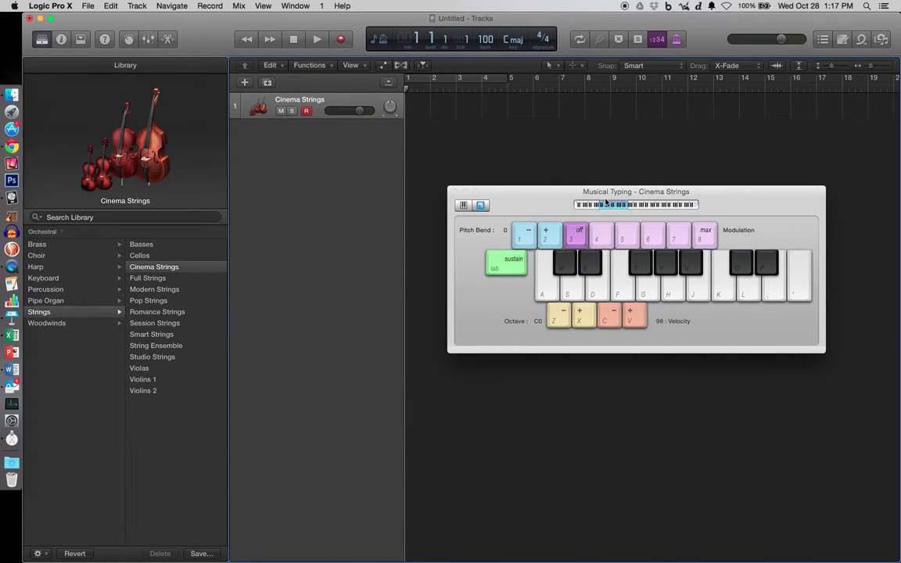
left_click(570, 200)
left_click_drag(571, 201, 403, 247)
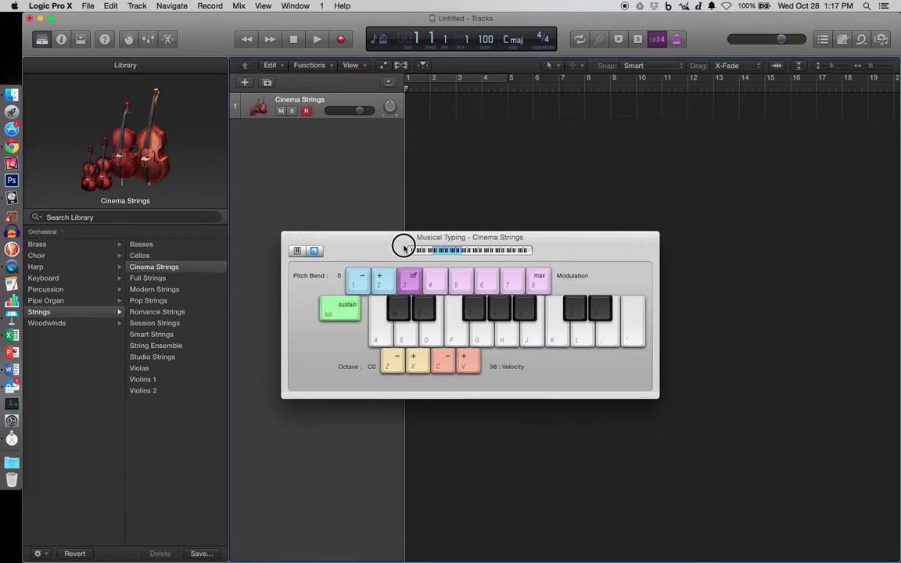
- With the click on, record the A and K keys held as a four-bar drone
left_click(678, 45)
key("a")
key("k")
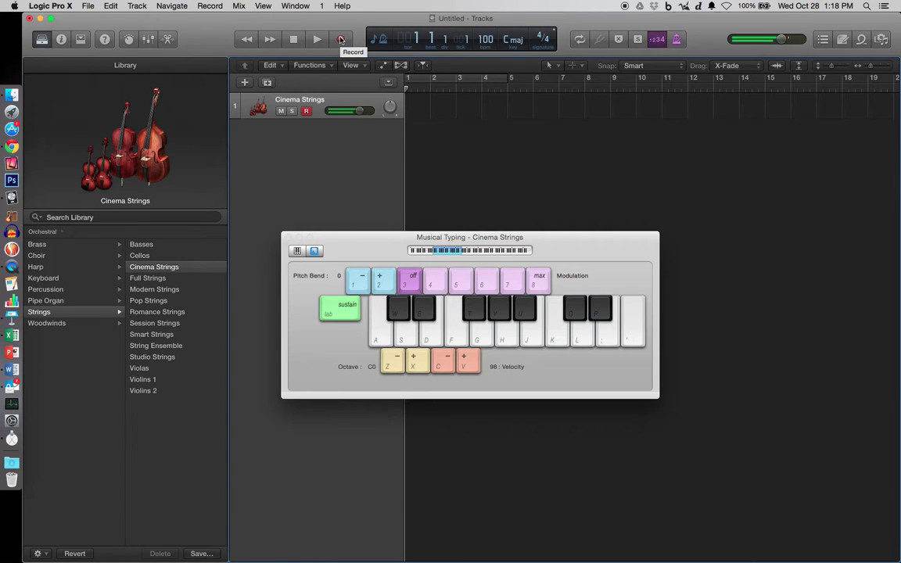
left_click(340, 39)
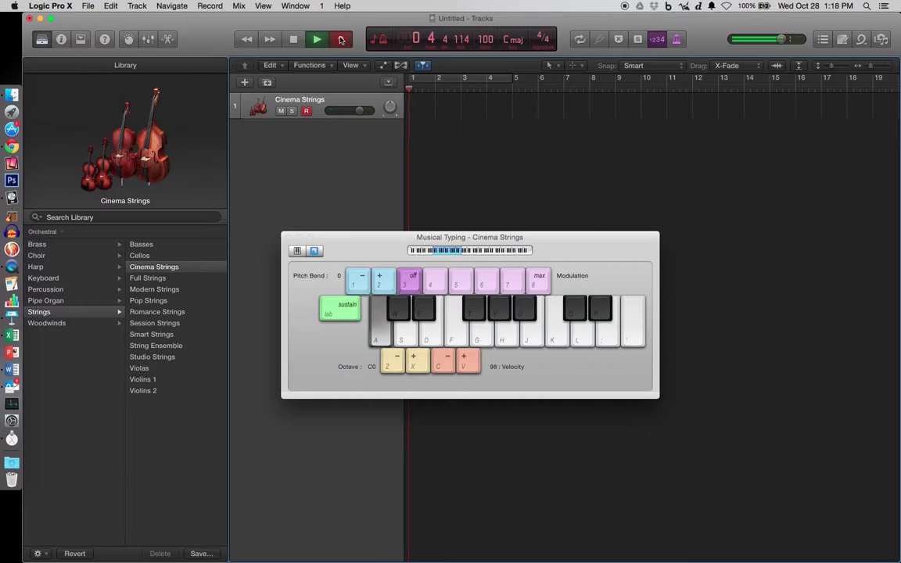
key("a")
key("k")
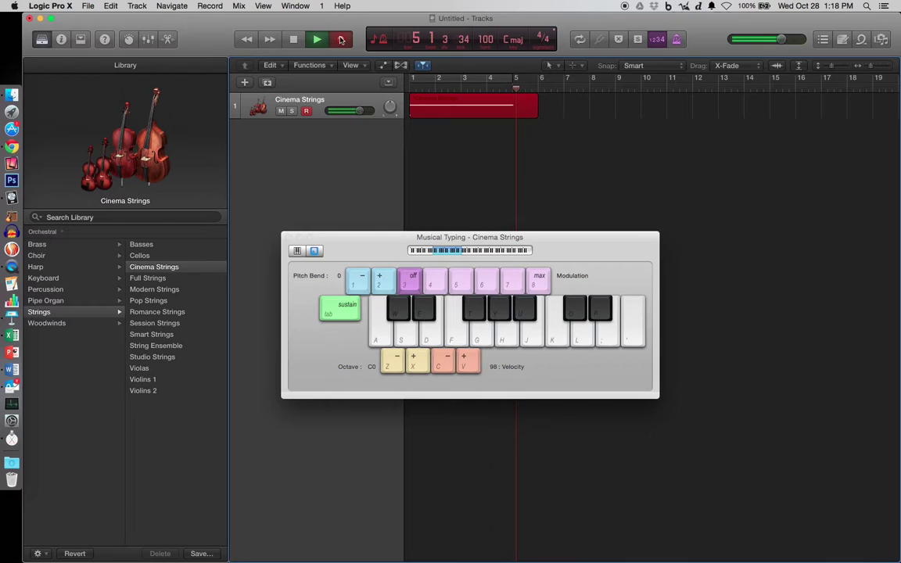
key("space")
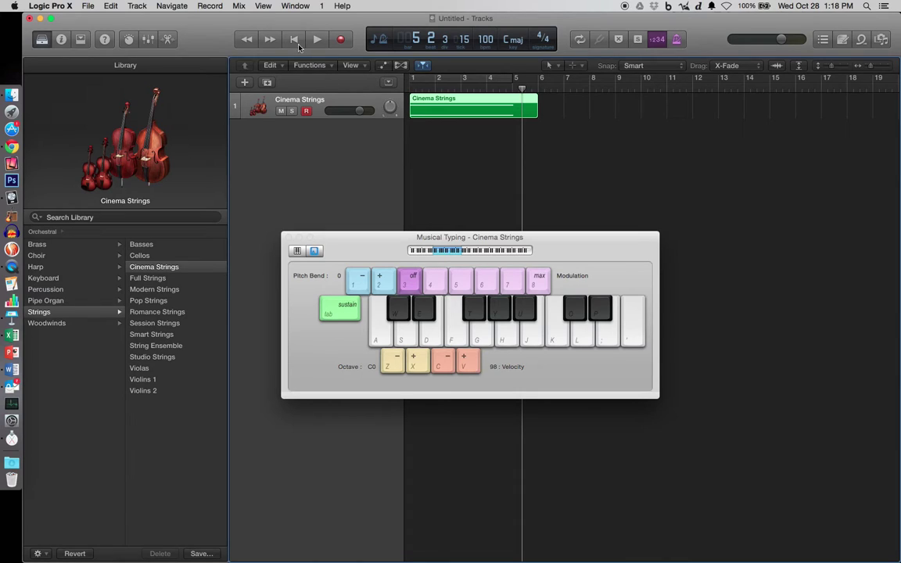
key("Return")
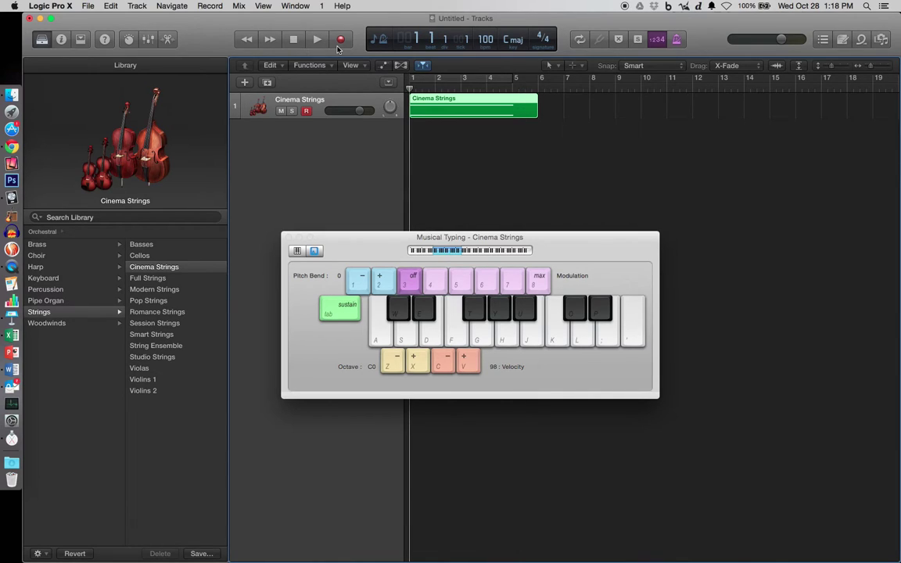
key("space")
key("space")
key("space")
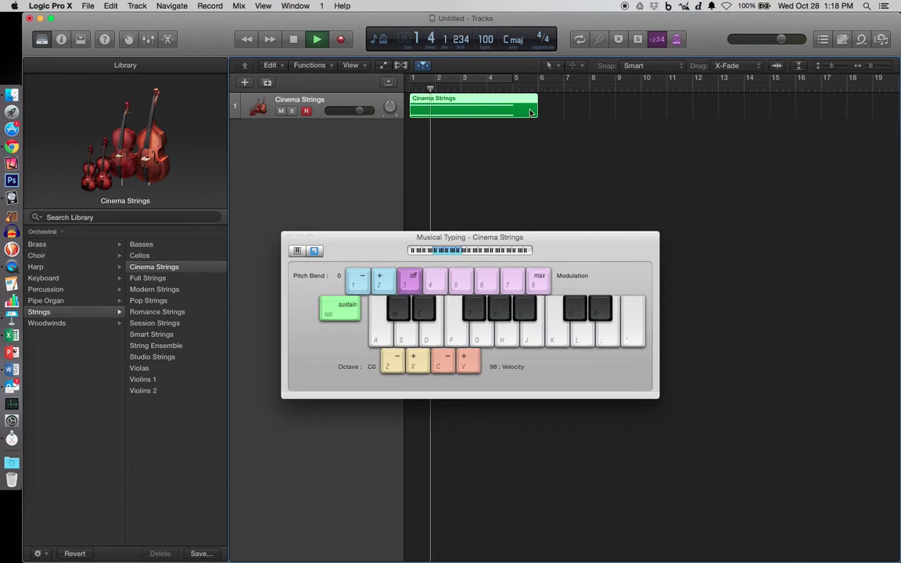
key("space")
left_click_drag(507, 103, 538, 101)
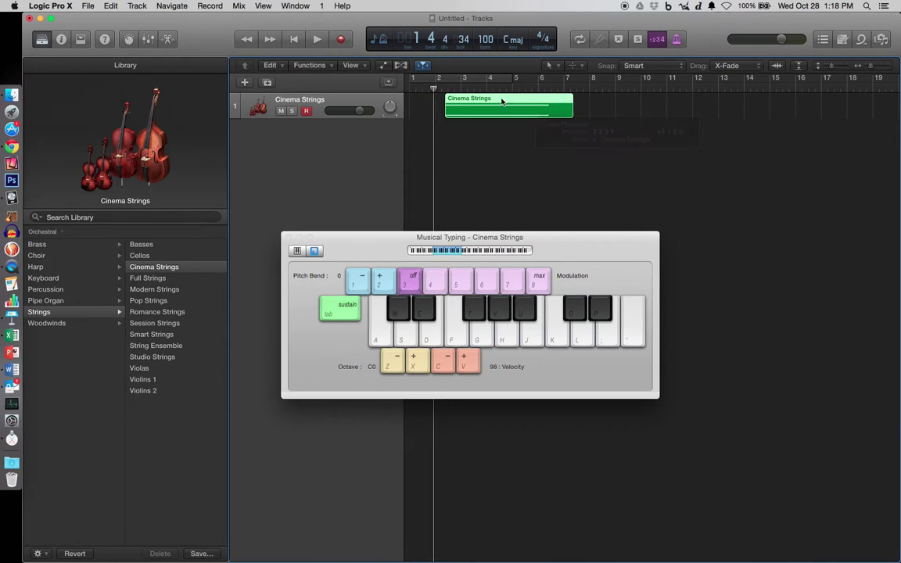
key("space")
key("a")
key("k")
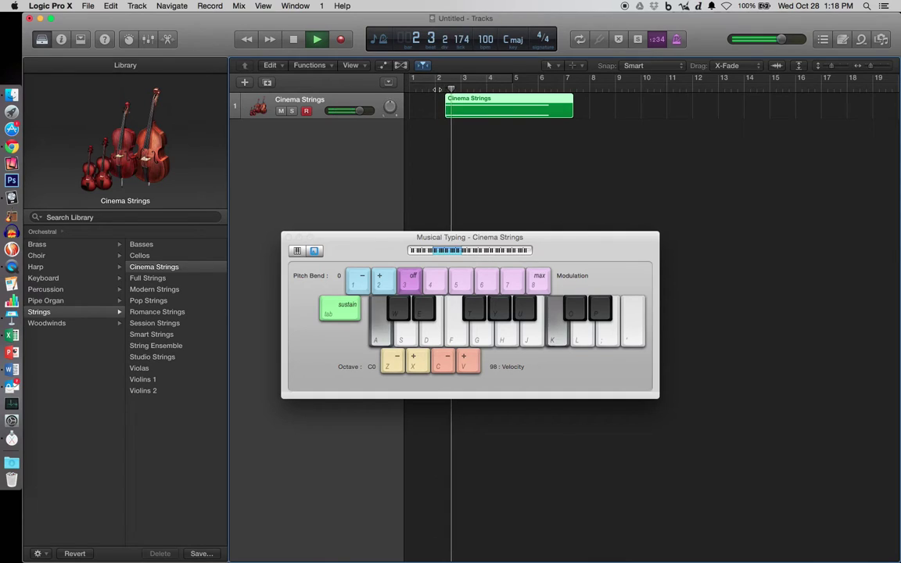
key("space")
left_click_drag(463, 98, 438, 99)
key("space")
key("space")
key("Return")
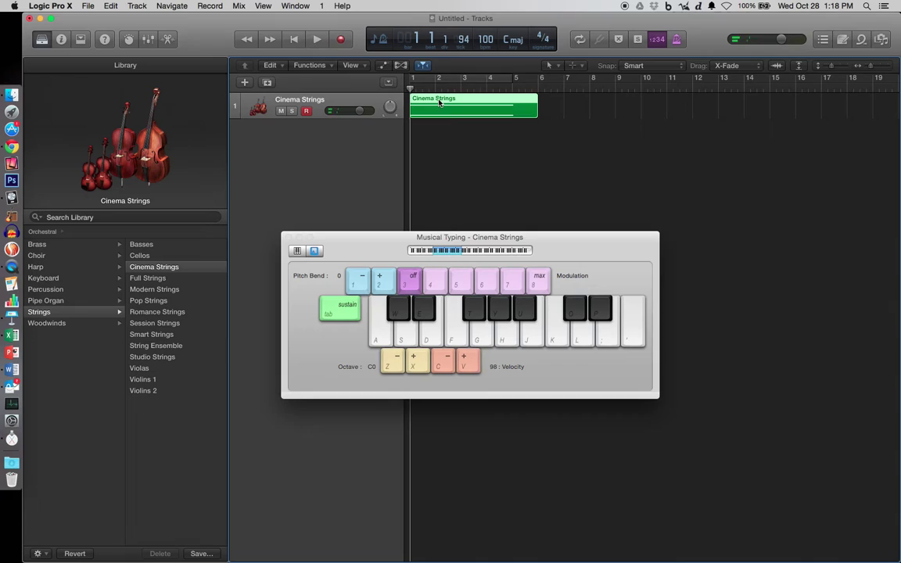
key("space")
key("u")
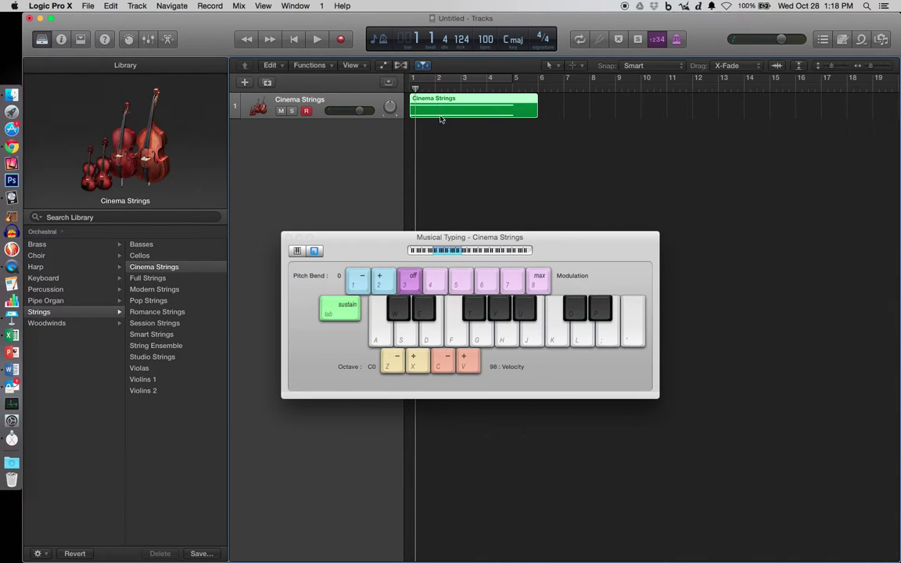
- Open the region in the Piano Roll, select the C1 and C0 notes, and play them back
double_click(442, 120)
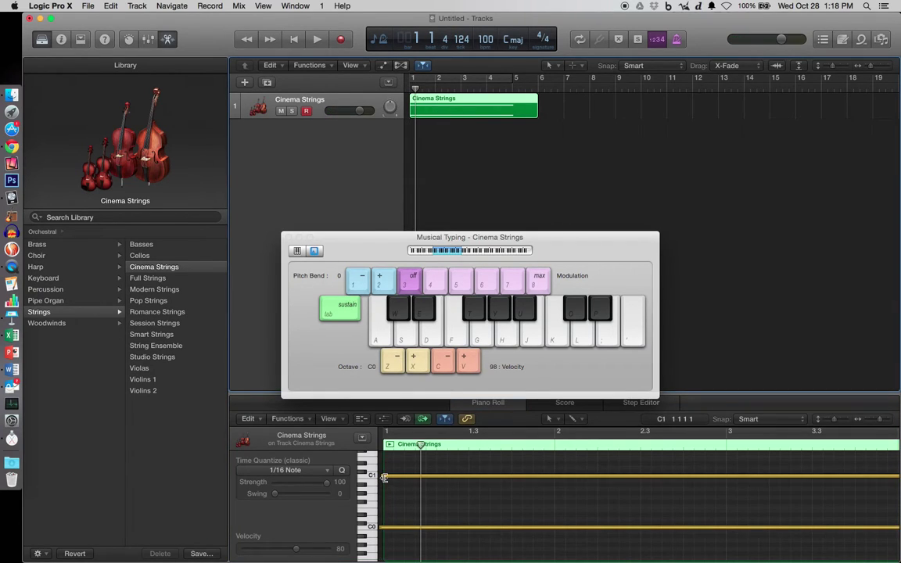
left_click_drag(384, 478, 388, 477)
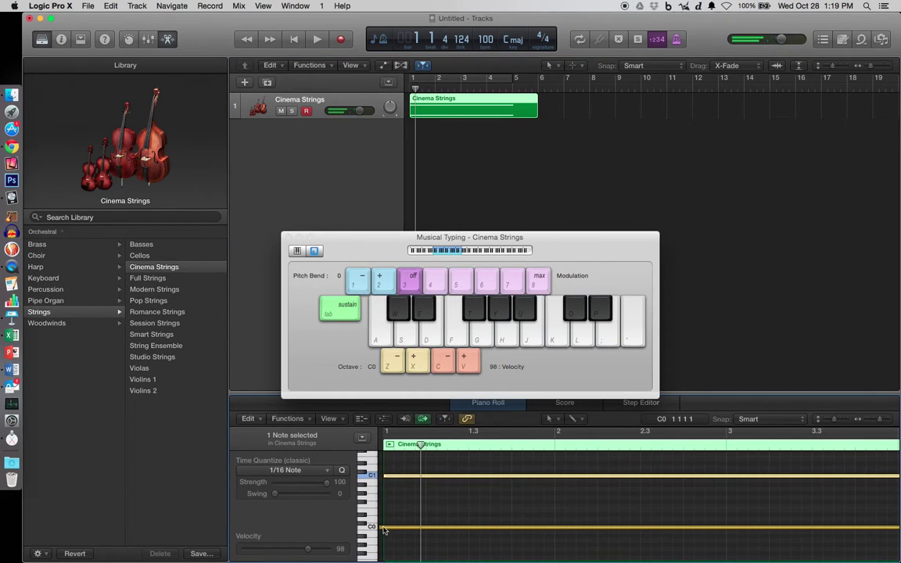
left_click_drag(382, 527, 386, 520)
key("space")
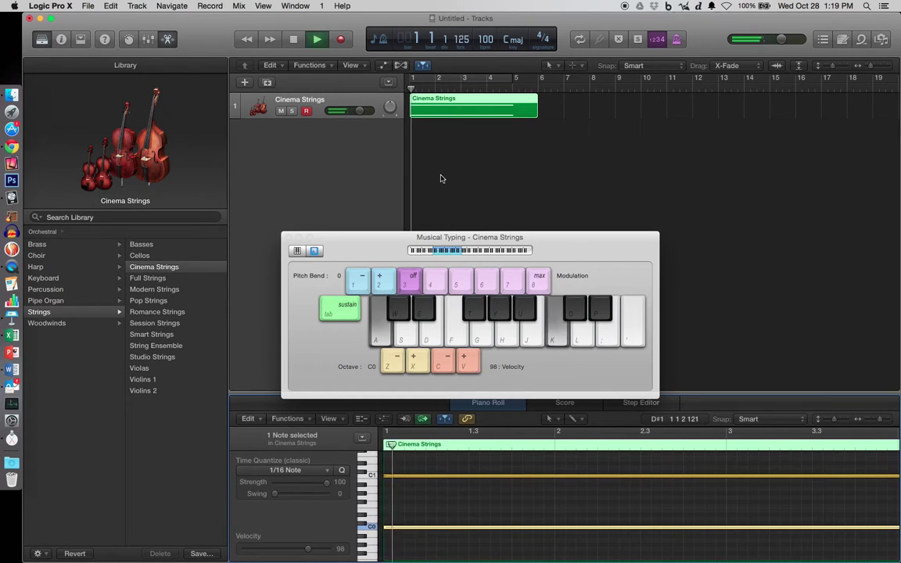
key("space")
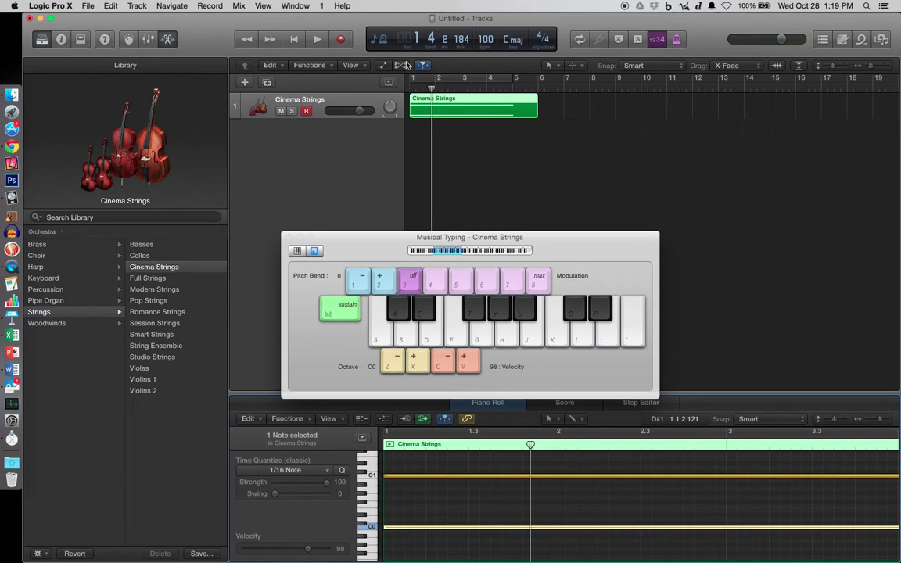
key("Return")
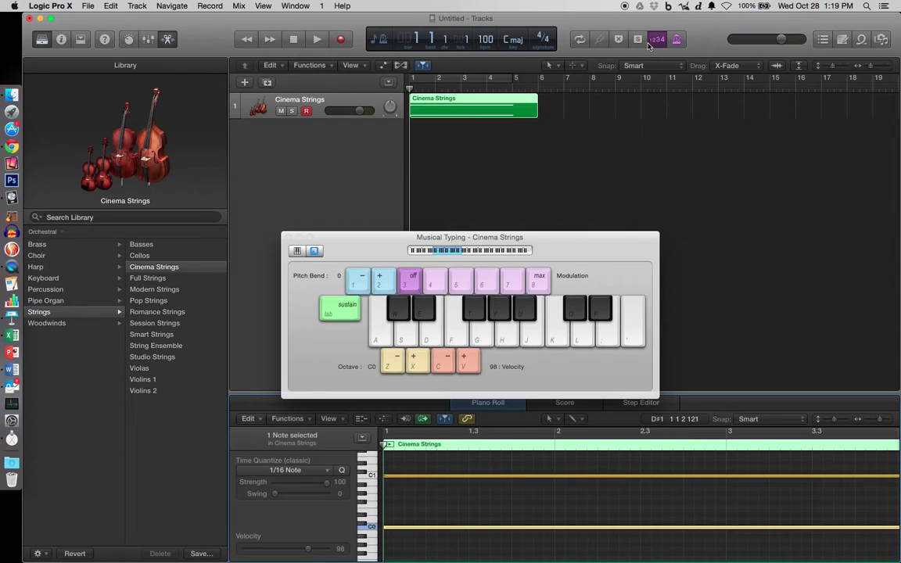
- Place the playhead at bar 3 with Cycle off and audition notes on the strings
left_click(461, 79)
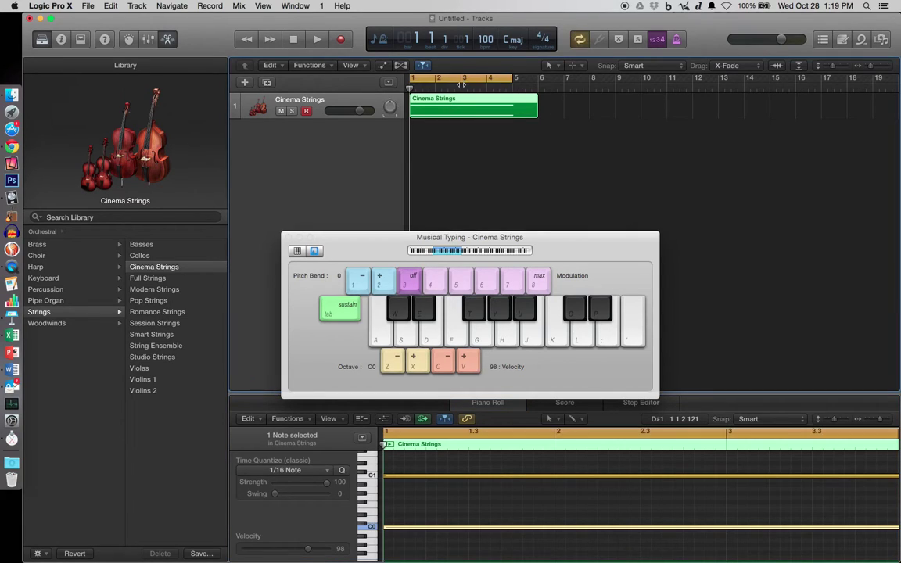
left_click(461, 84)
left_click(461, 79)
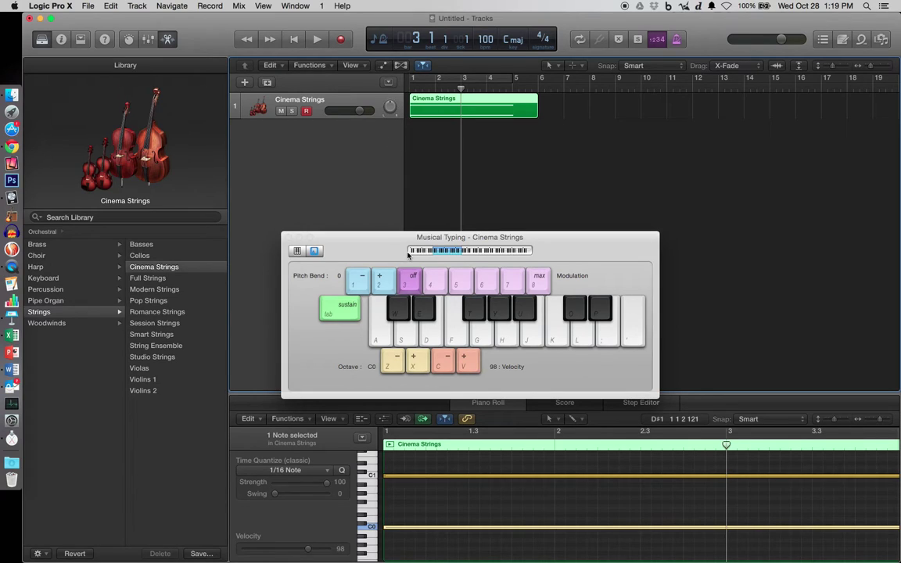
key("w")
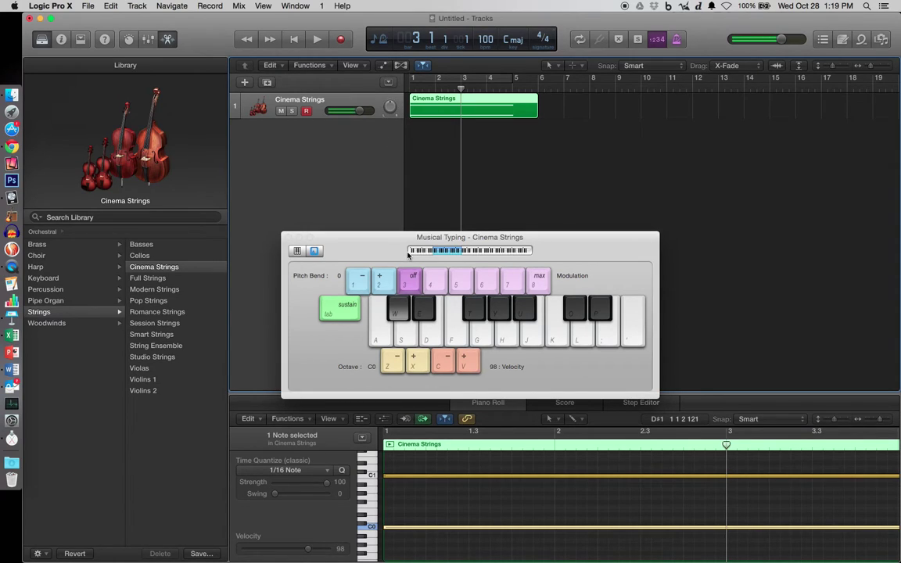
key("1")
- Record W and O held an octave apart from bar 3, then return to bar 1
left_click(339, 45)
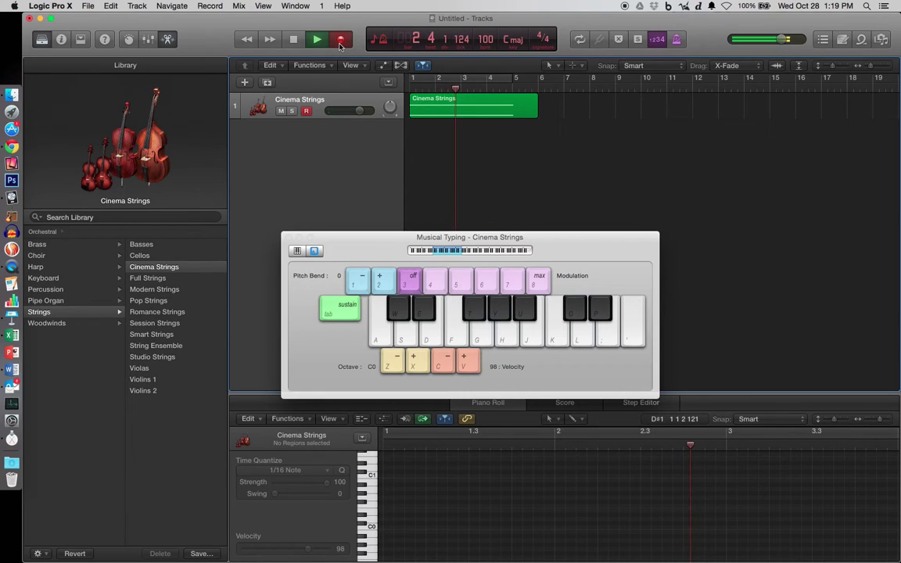
key("w")
key("o")
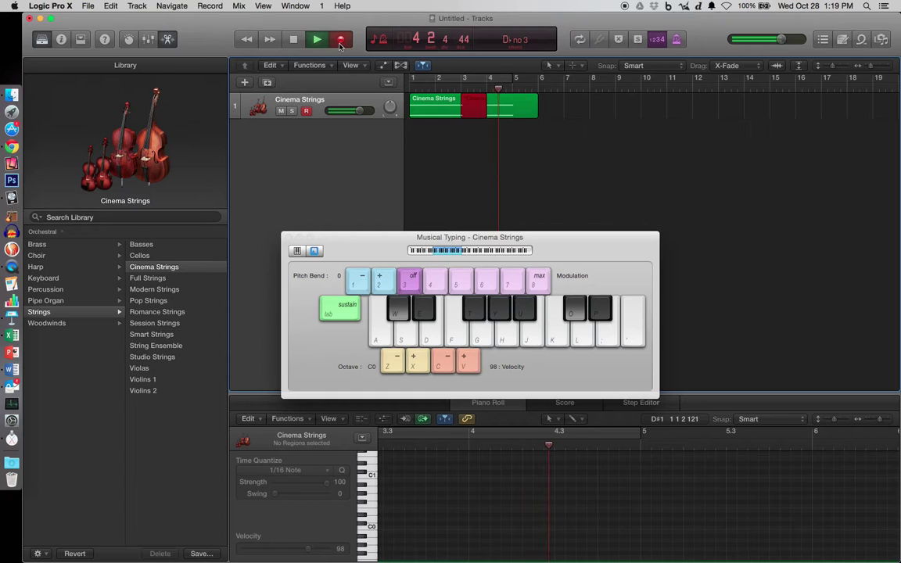
key("space")
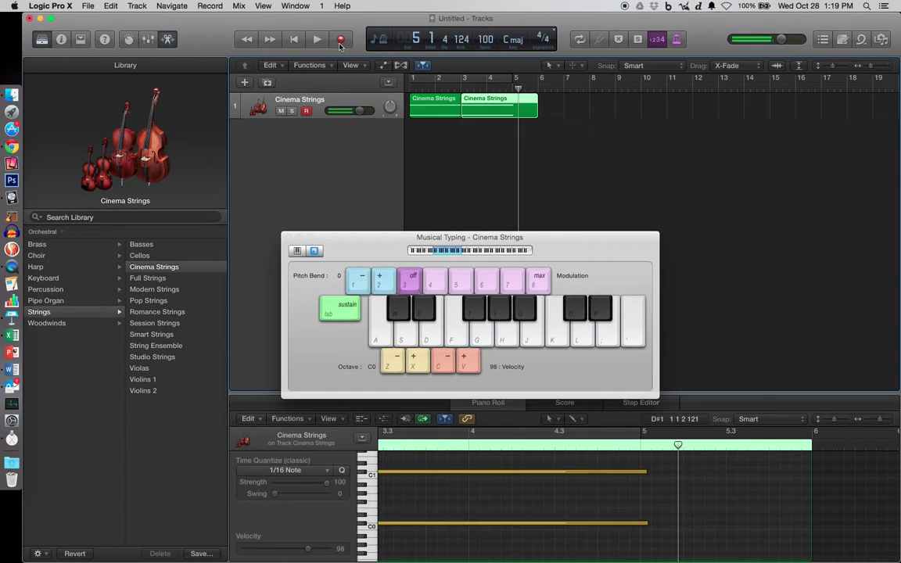
key("Return")
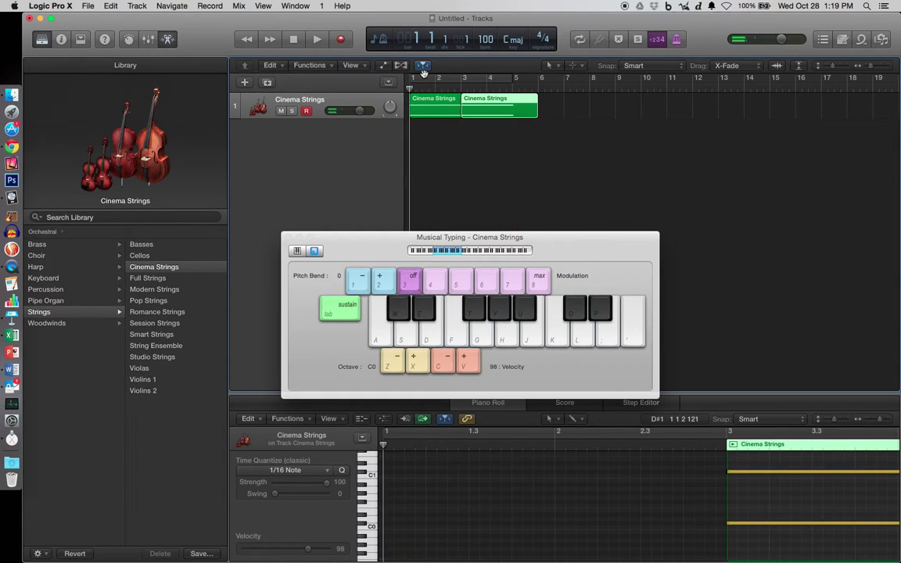
key("space")
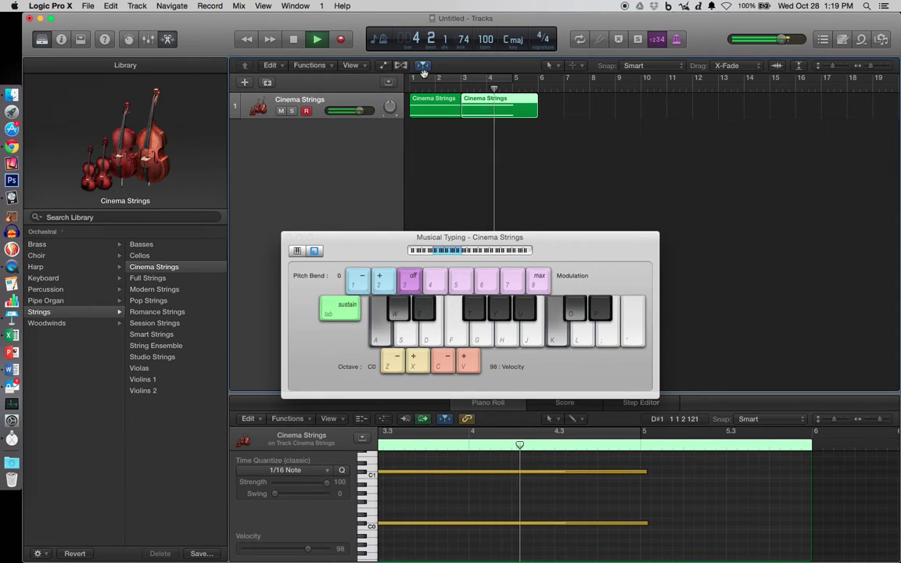
key("space")
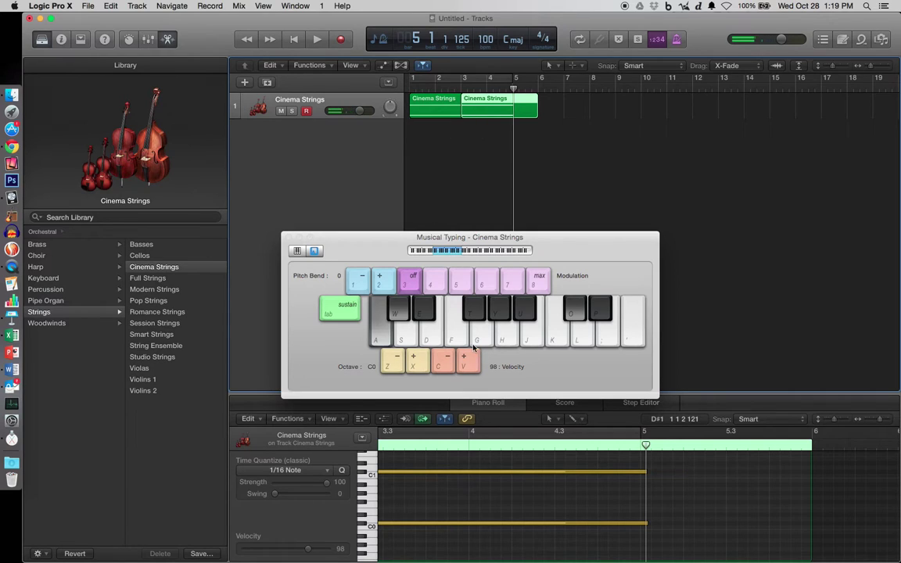
- Enlarge the Piano Roll, move the keyboard window aside, and select the first region's C1 note
left_click_drag(683, 392, 674, 197)
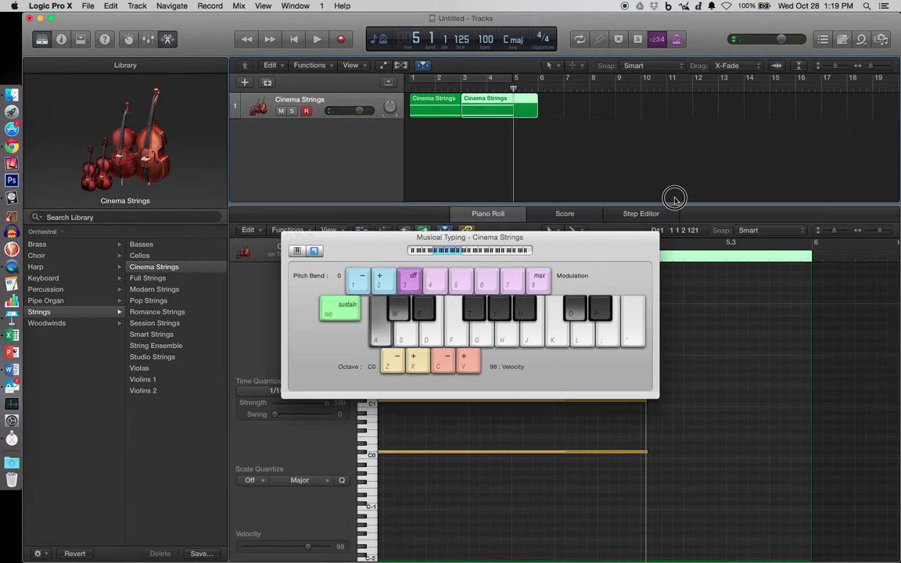
left_click_drag(569, 240, 813, 52)
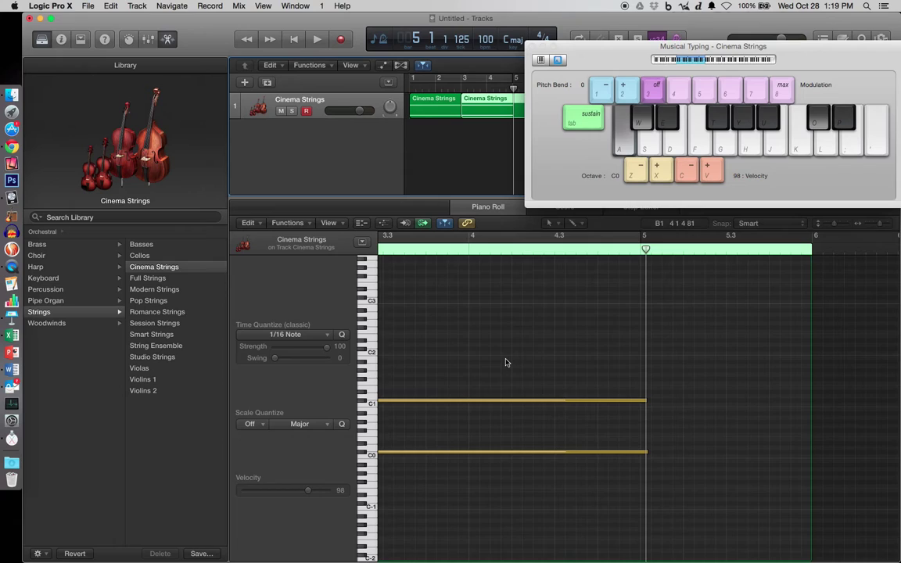
scroll(504, 362, "left", 10)
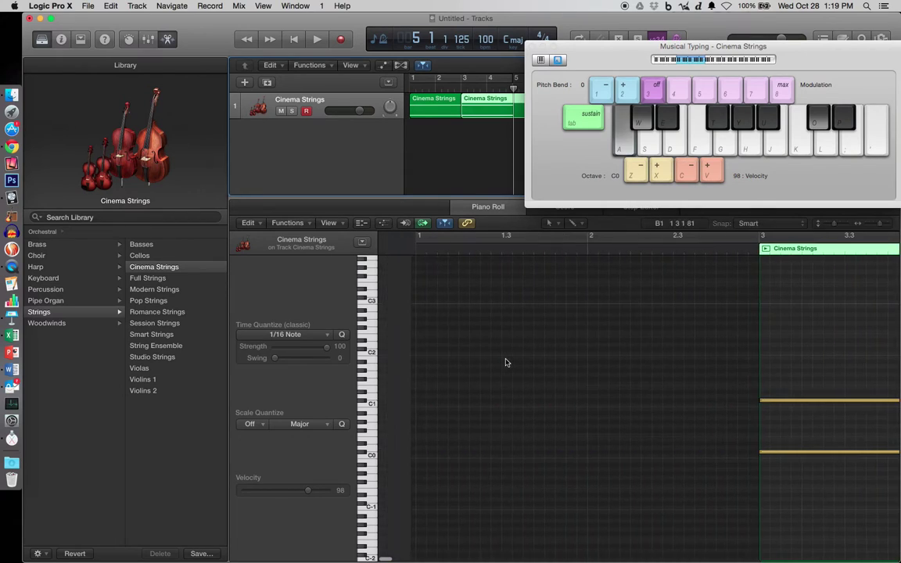
left_click(442, 101)
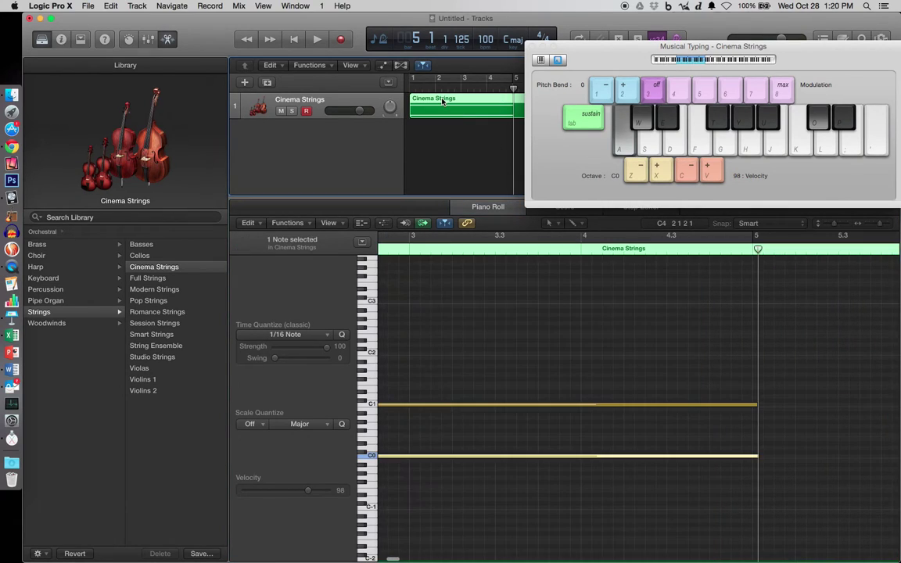
left_click(741, 406)
scroll(741, 407, "right", 3)
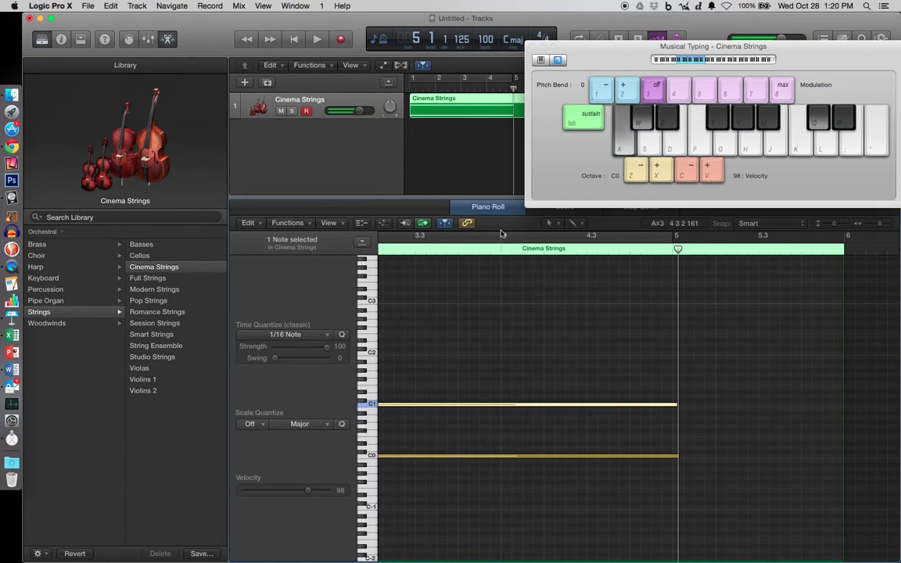
- With the Pencil Tool, draw C1 and C0 notes at bar 5 and stretch them to the region end
left_click(547, 223)
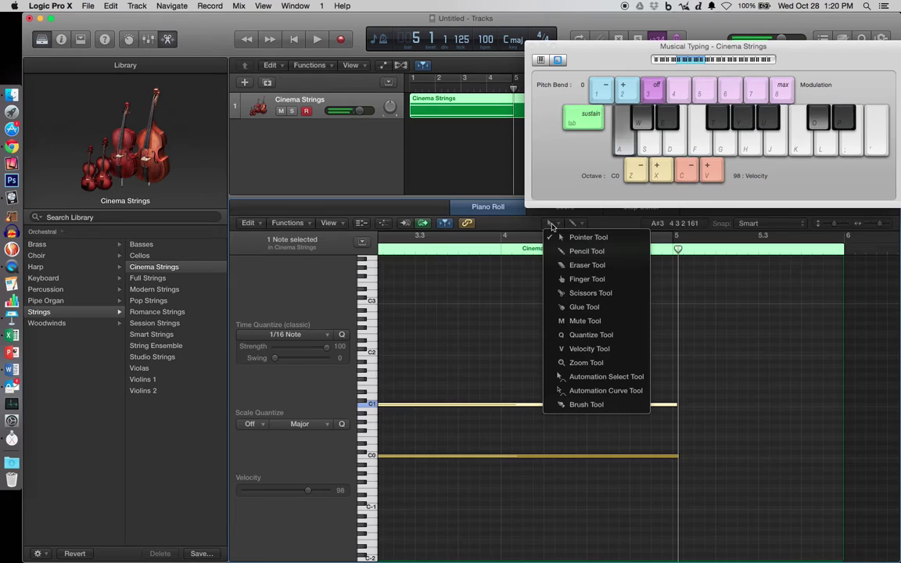
left_click(582, 251)
key("space")
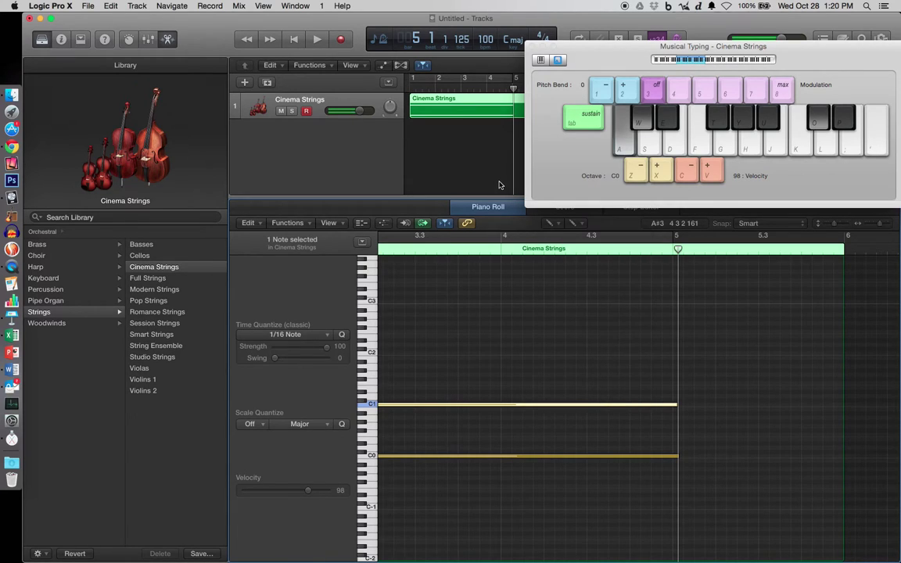
key("space")
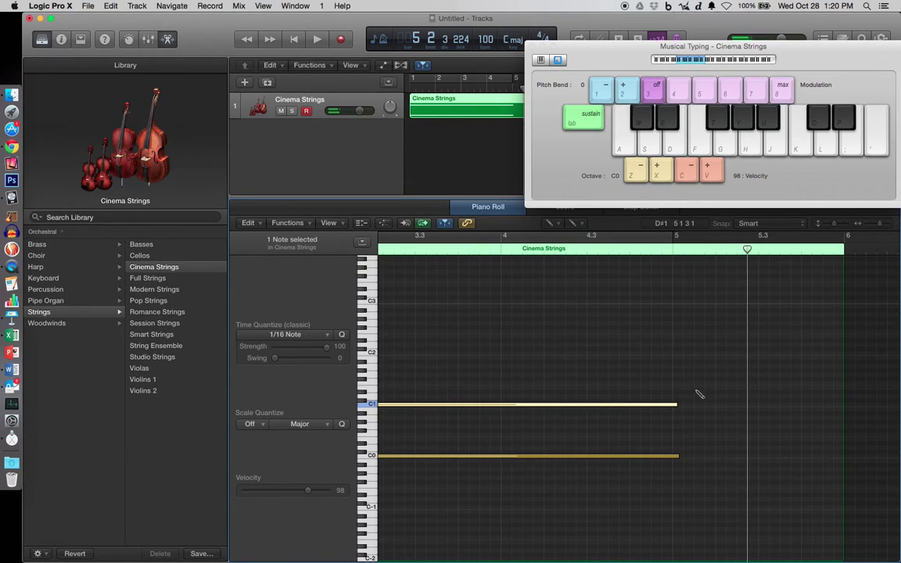
left_click_drag(675, 402, 693, 402)
left_click(676, 455)
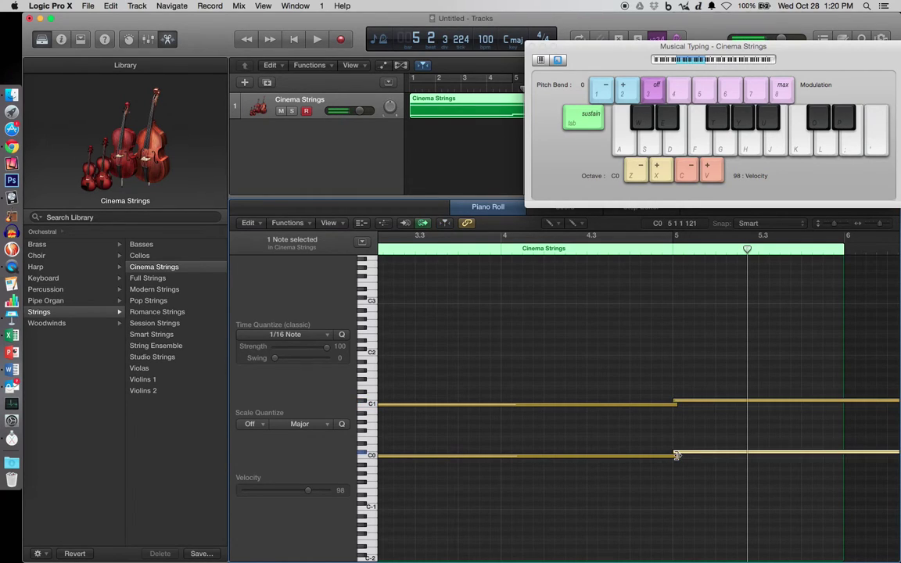
left_click_drag(677, 457, 843, 456)
left_click_drag(678, 404, 843, 404)
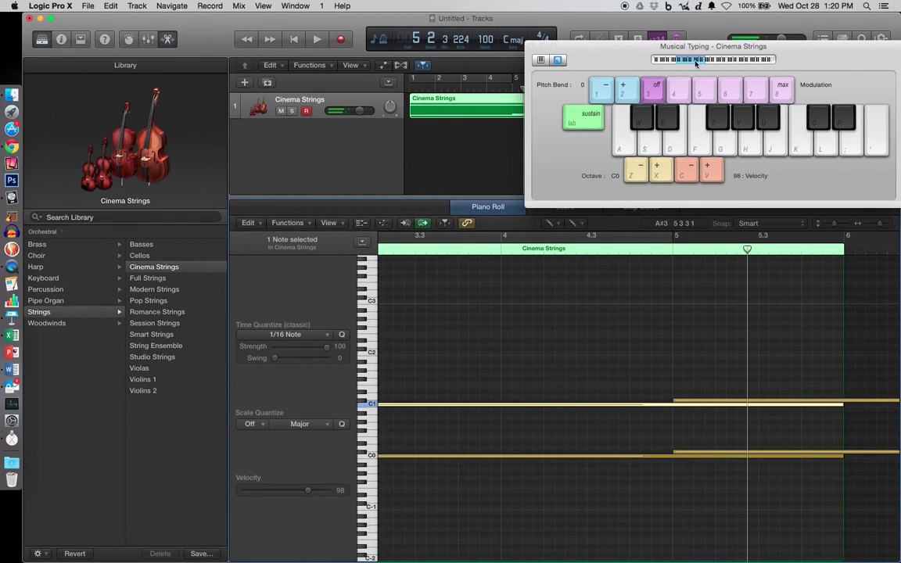
left_click_drag(664, 49, 690, 146)
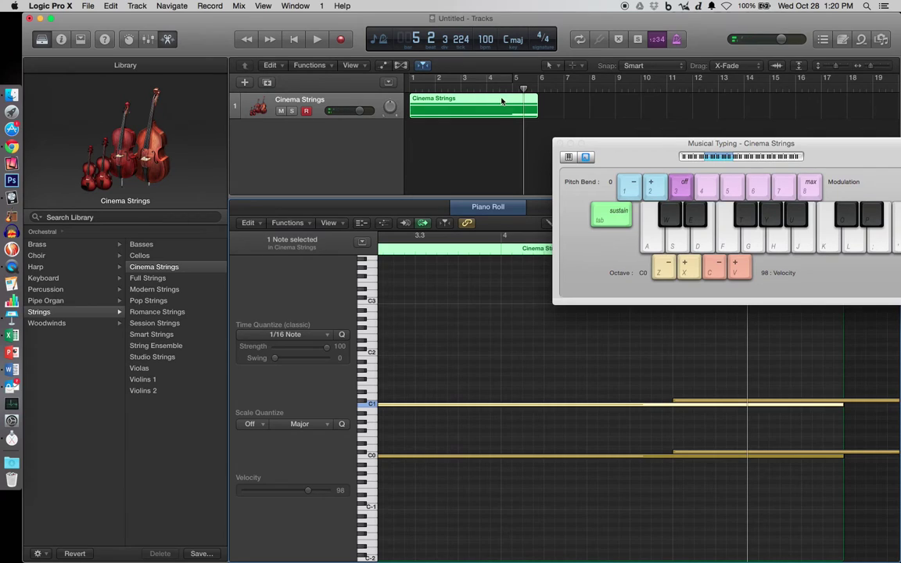
- Keep the Cinema Strings region at bar 1 and stretch its end to about bar 7.2
left_click_drag(502, 101, 637, 106)
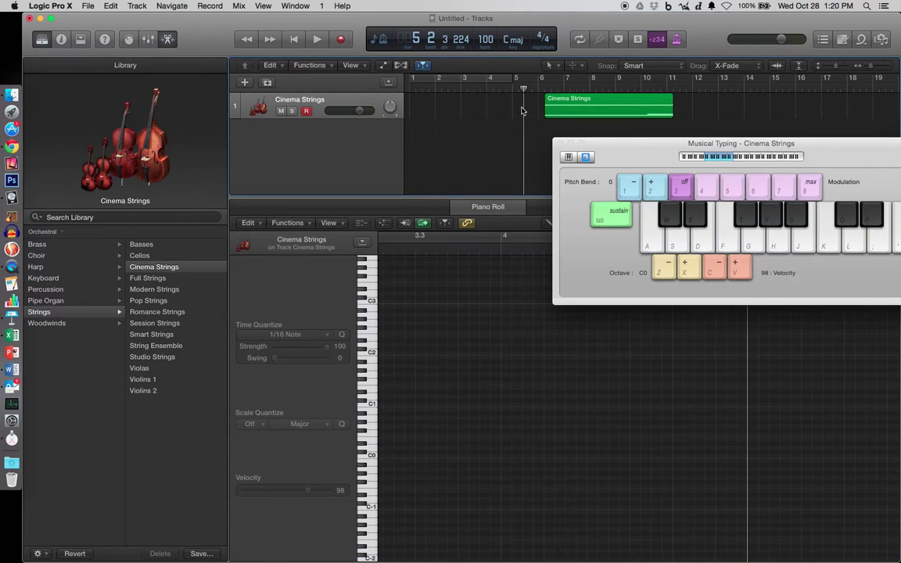
left_click_drag(569, 97, 434, 98)
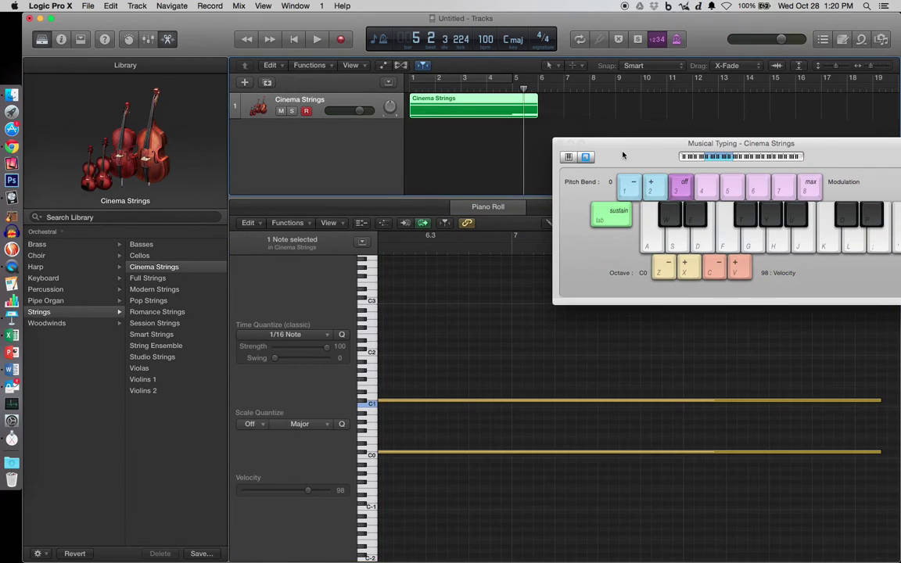
left_click_drag(624, 155, 615, 45)
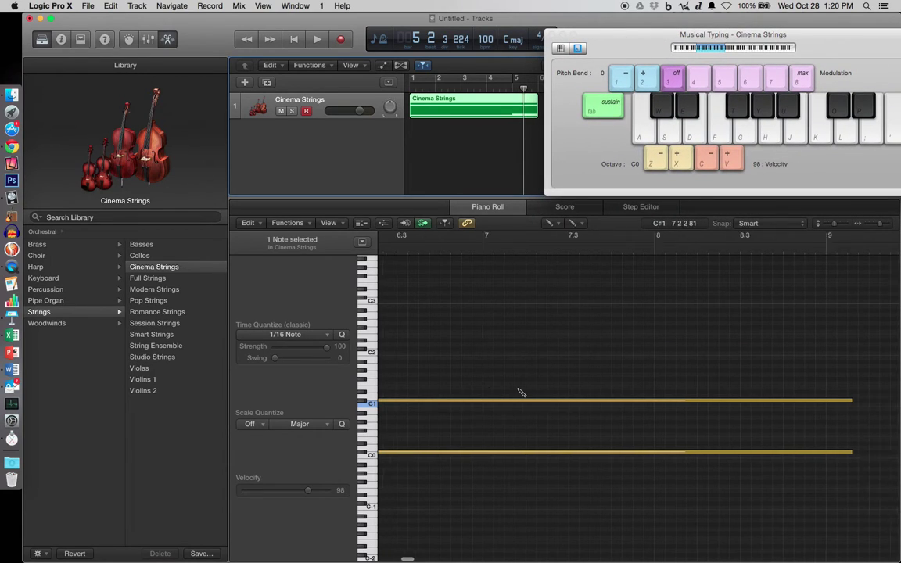
scroll(520, 393, "left", 10)
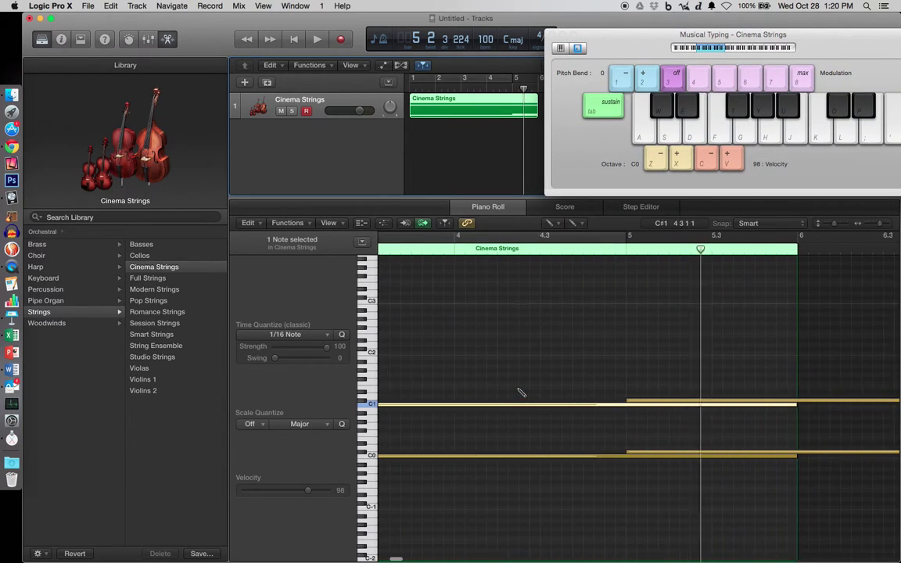
scroll(775, 441, "right", 4)
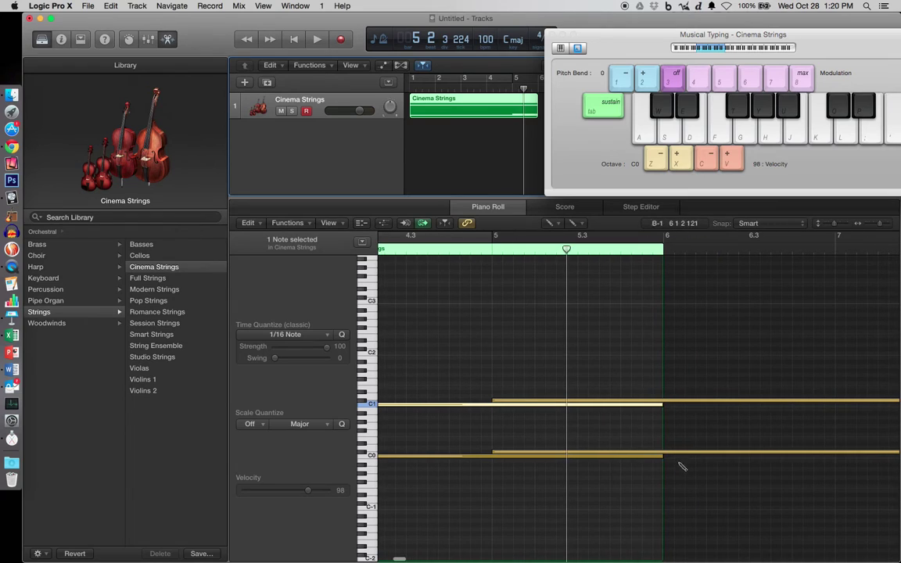
left_click_drag(662, 458, 835, 446)
- Extend the held C1 and C0 notes to length 6 0 0 0, ending at bar 7
scroll(704, 443, "right", 3)
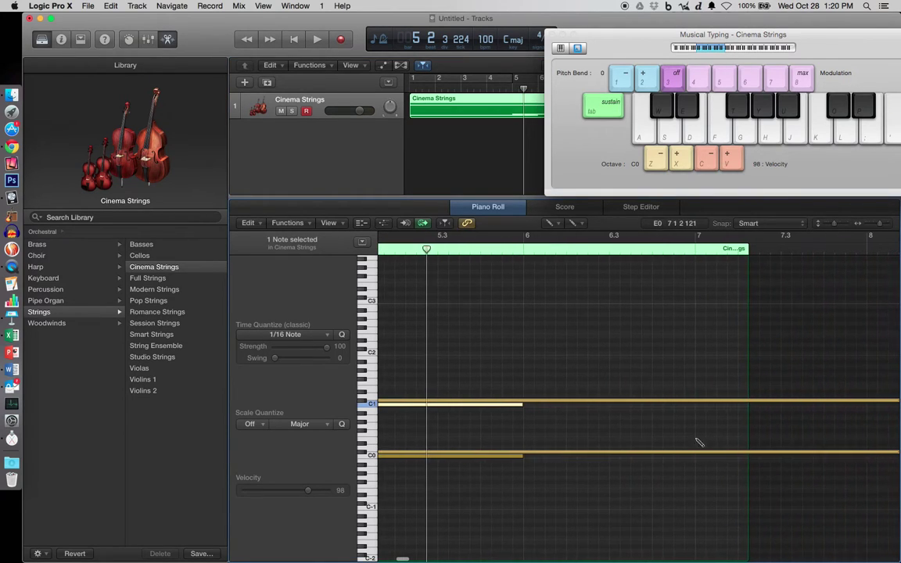
left_click_drag(521, 404, 691, 408)
left_click_drag(523, 456, 693, 456)
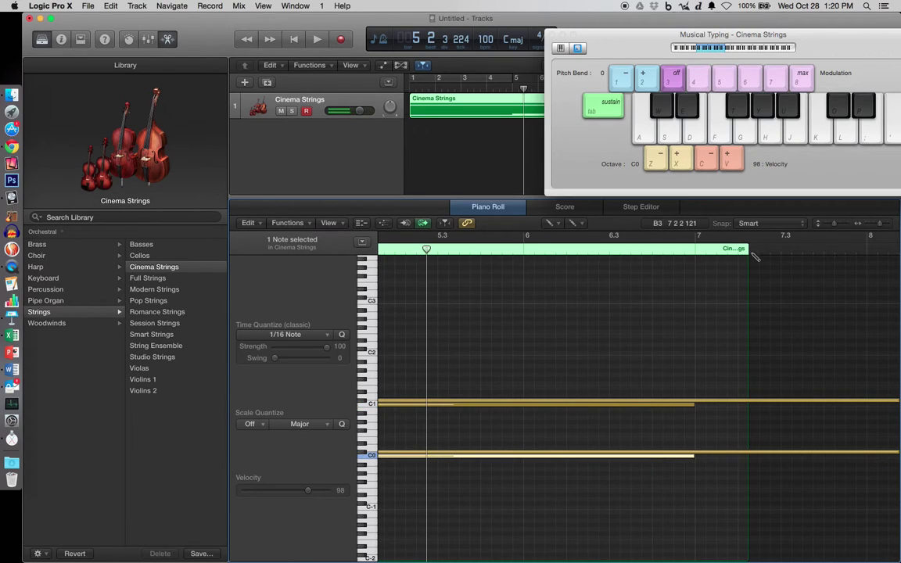
left_click_drag(749, 251, 694, 252)
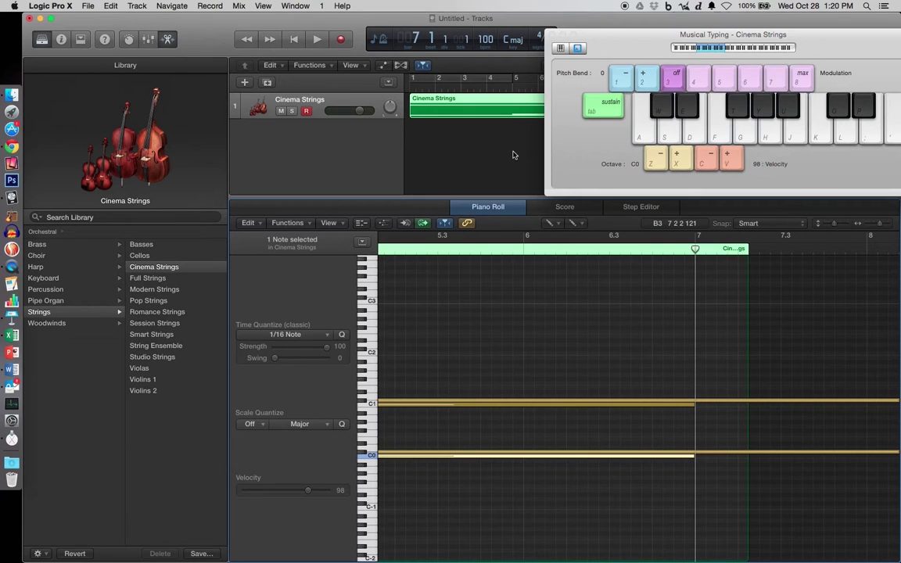
- Play the sustained C1/C0 drone from bar 1 with the volume raised, stopping near bar 6
left_click_drag(625, 45, 523, 232)
key("Return")
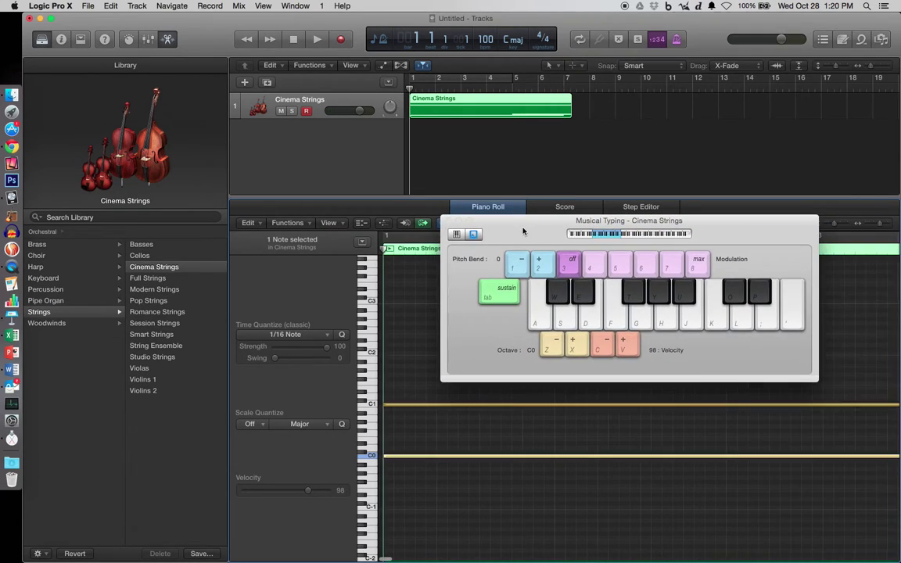
key("space")
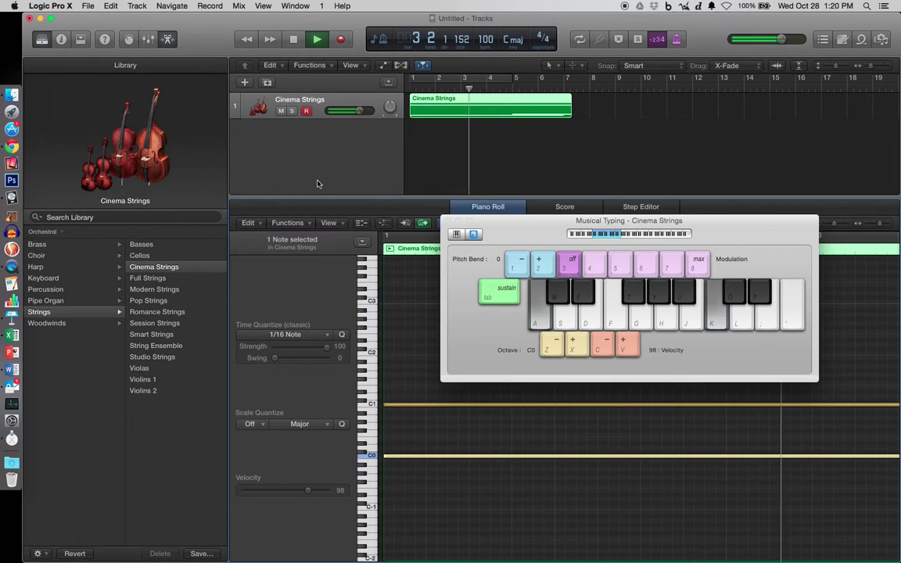
key("XF86AudioRaiseVolume")
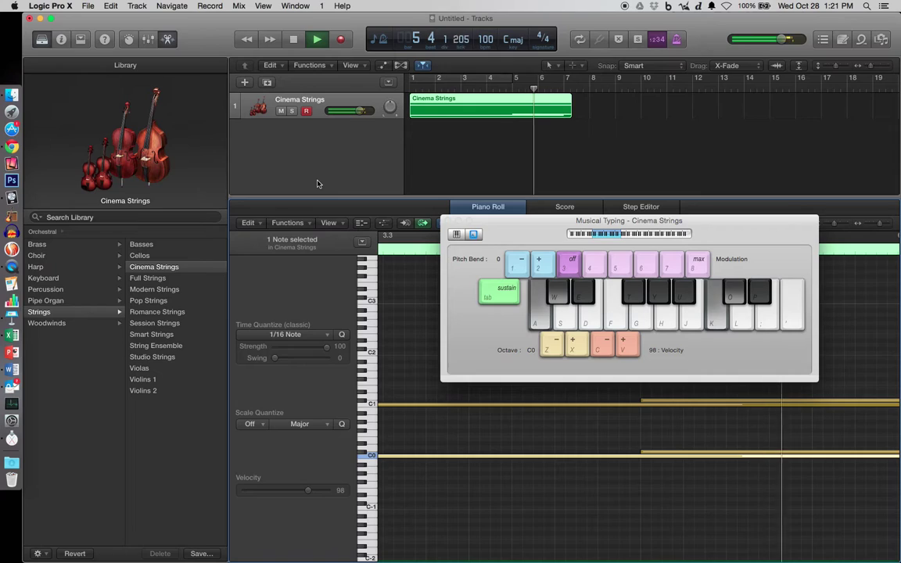
key("space")
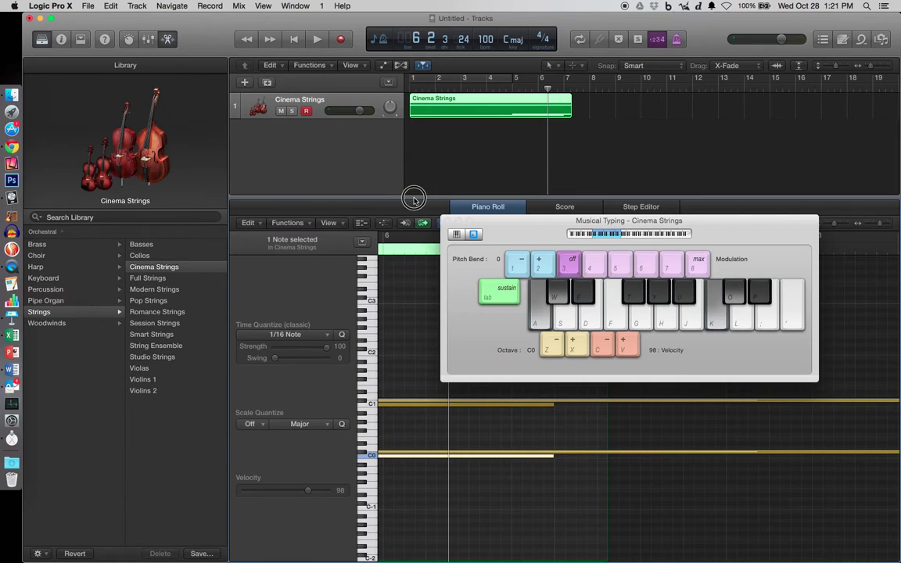
- Close the note Editor and add a Full Strings+ track below Cinema Strings with Cmd+D
left_click(425, 161)
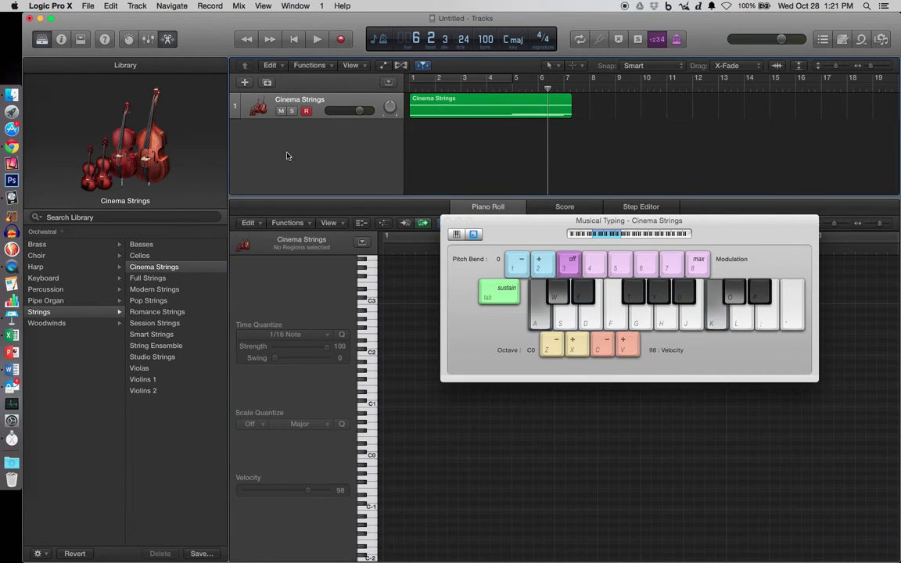
left_click(165, 40)
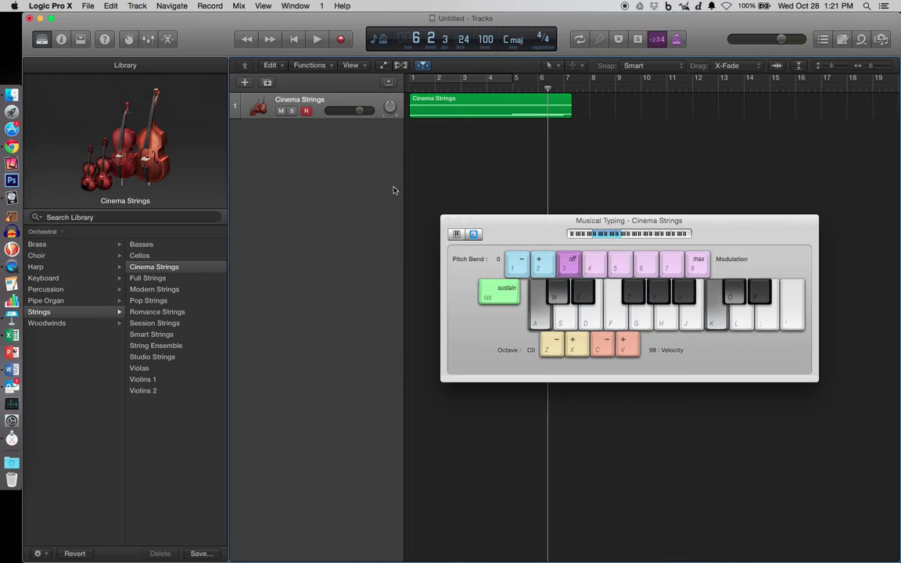
left_click(303, 107)
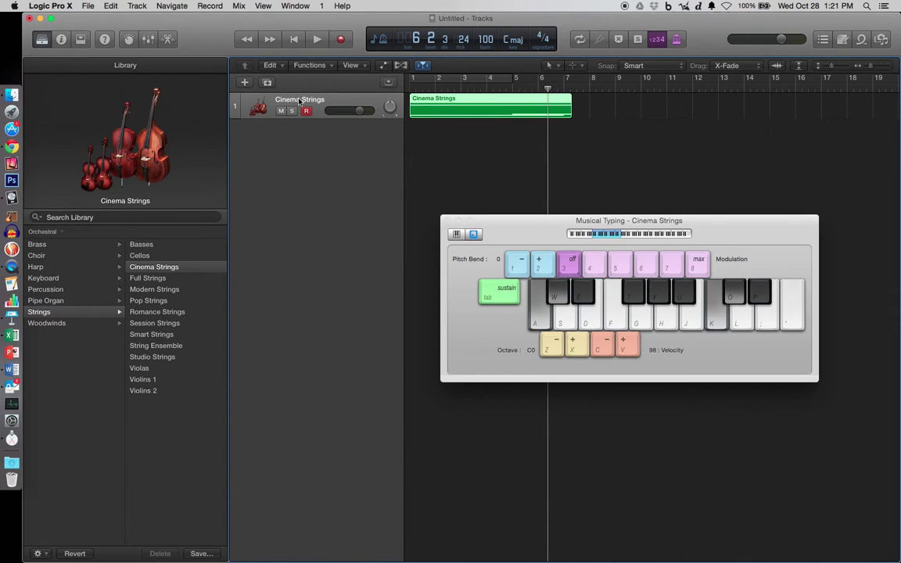
key("super+d")
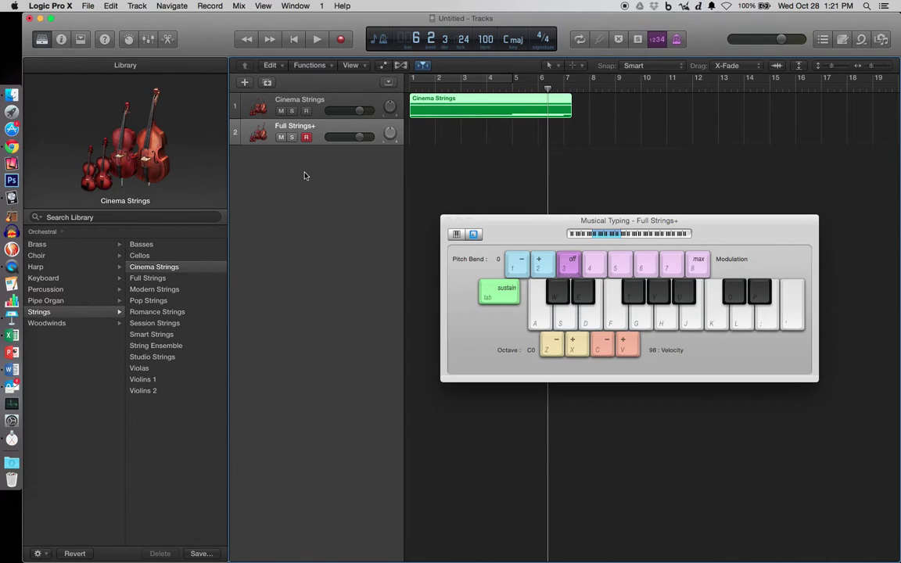
- Show the Smart Controls panel for the Full Strings+ track
left_click(242, 6)
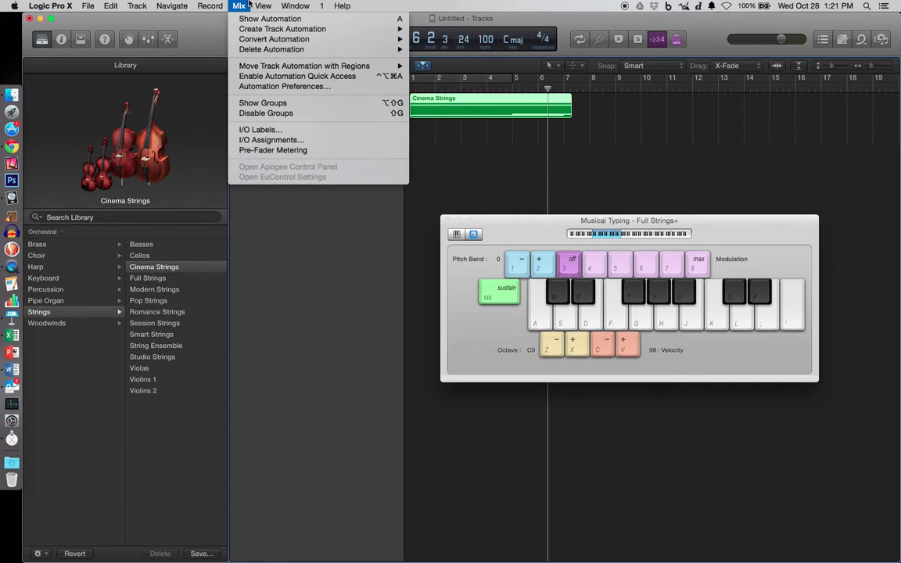
mouse_move(259, 5)
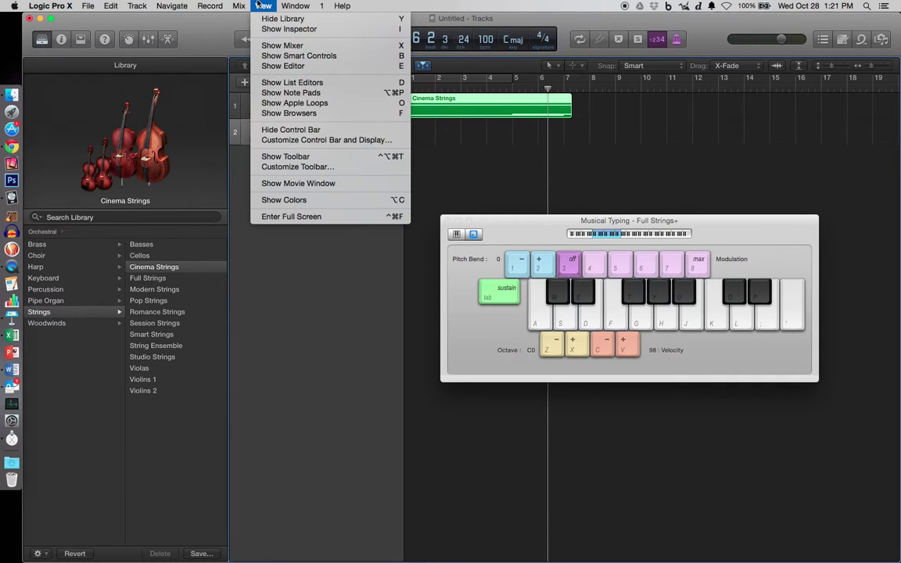
left_click(287, 55)
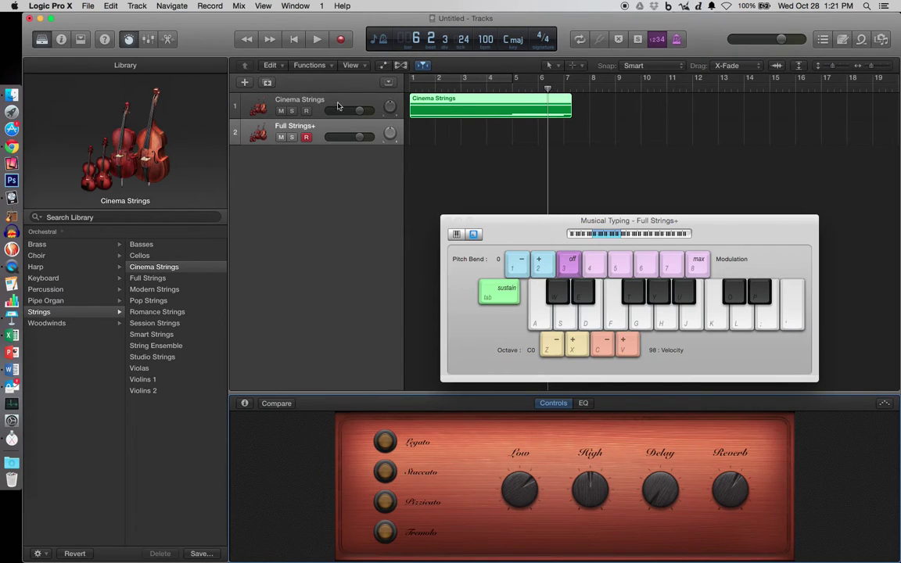
- Switch to Pizzicato and audition notes, raising the Musical Typing range to C2
left_click(386, 507)
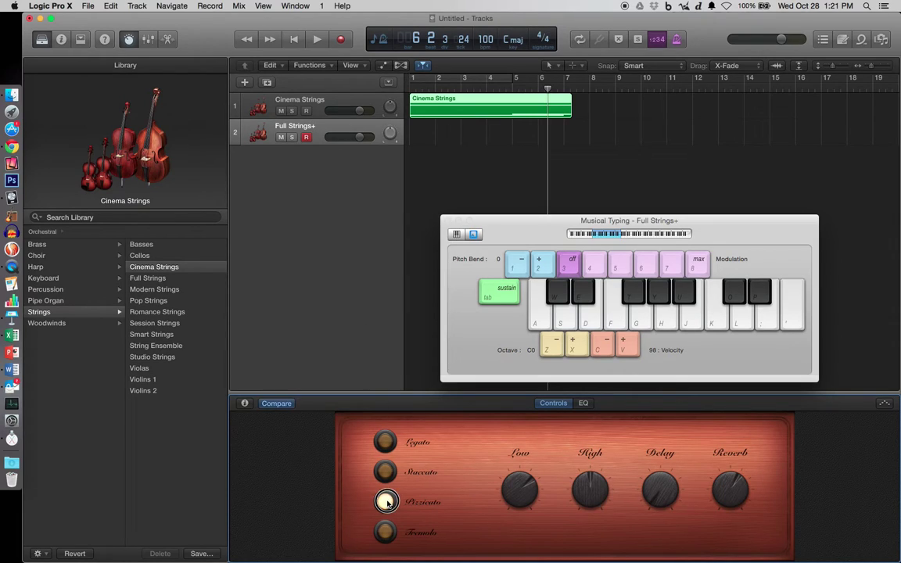
key("a")
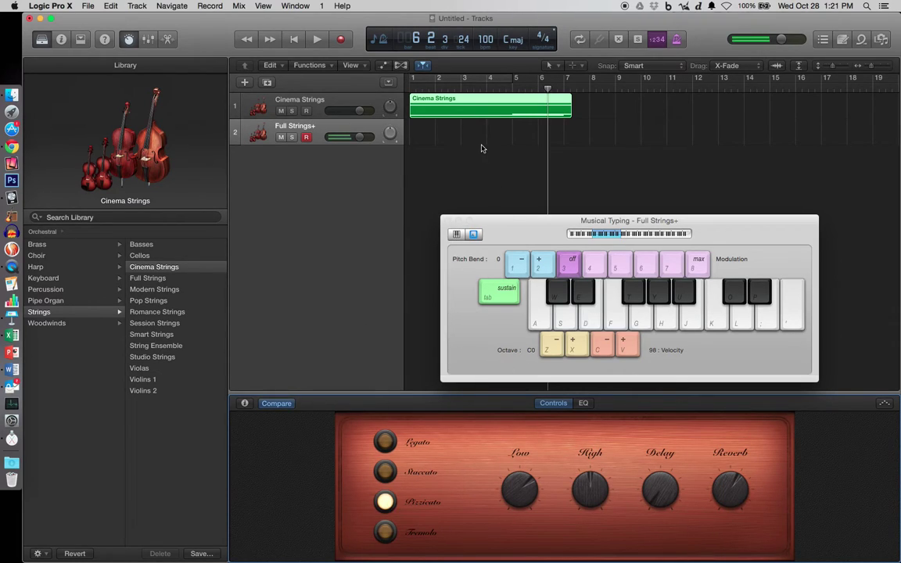
key("t")
key("x")
left_click(581, 349)
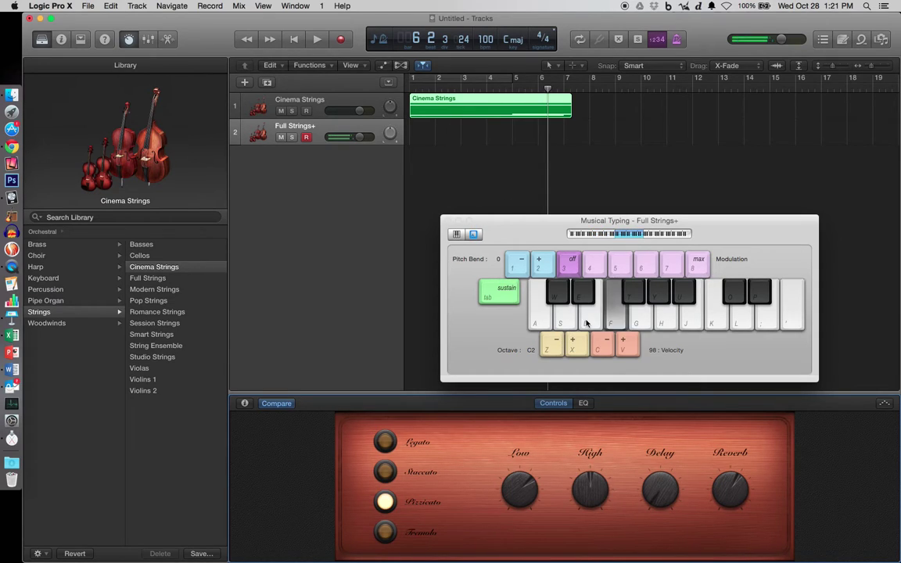
left_click(586, 323)
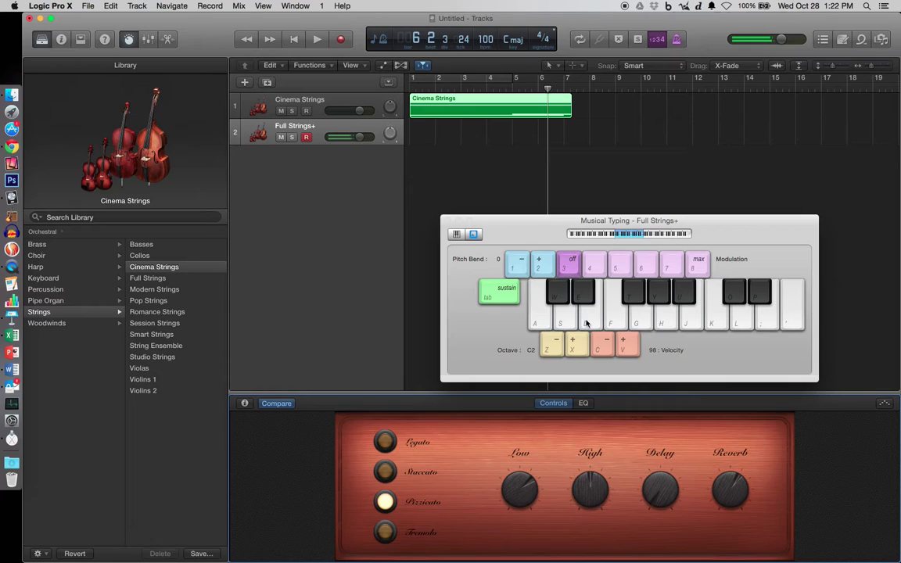
- Compare Staccato and Tremolo articulations with test chords, then settle back on Pizzicato
left_click(386, 471)
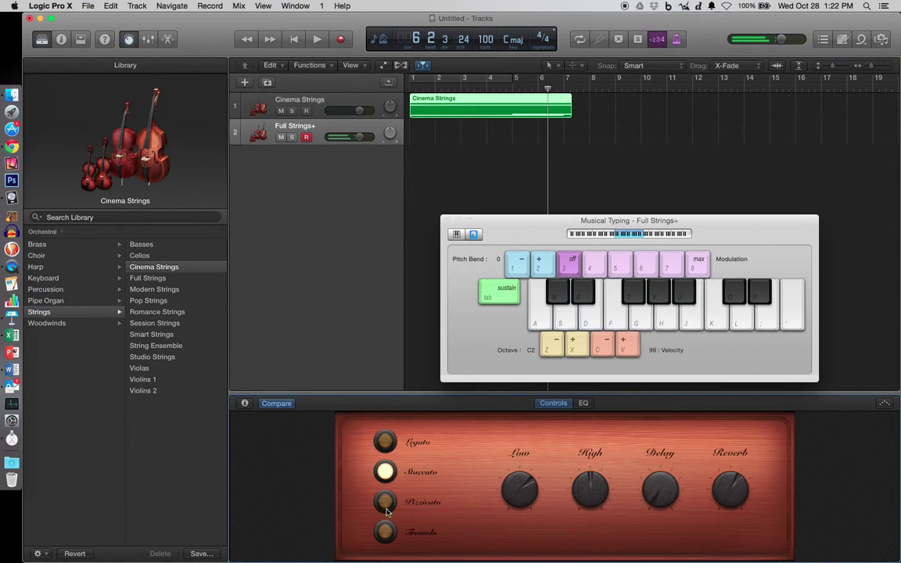
left_click(386, 501)
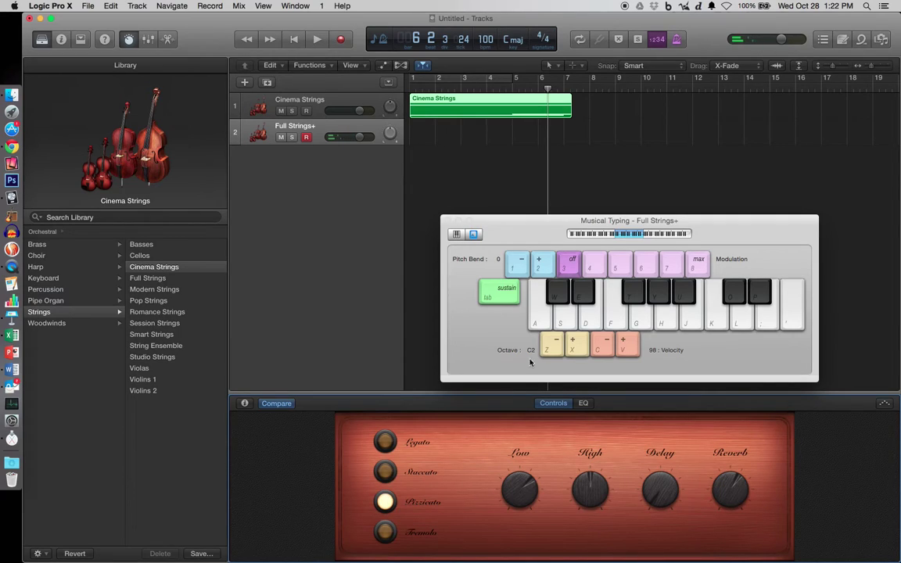
left_click(385, 532)
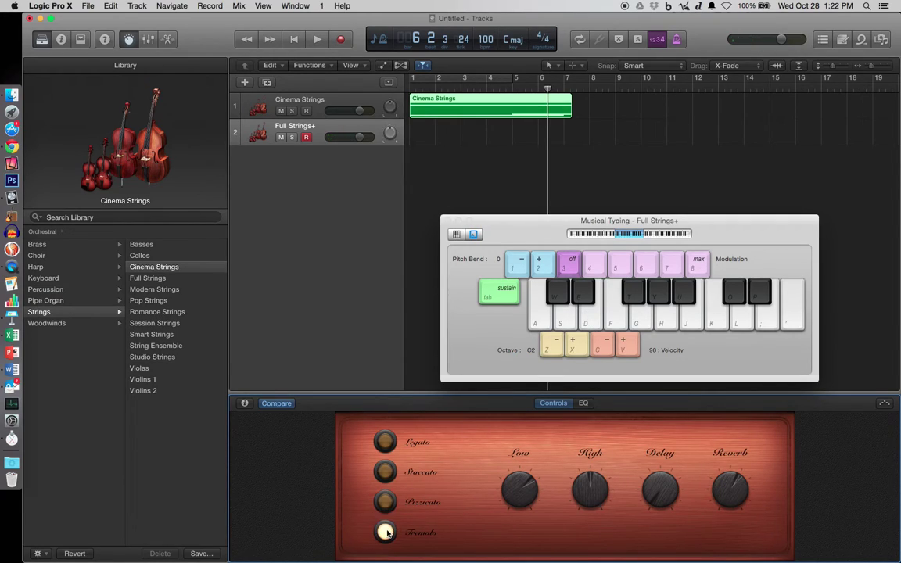
key("d")
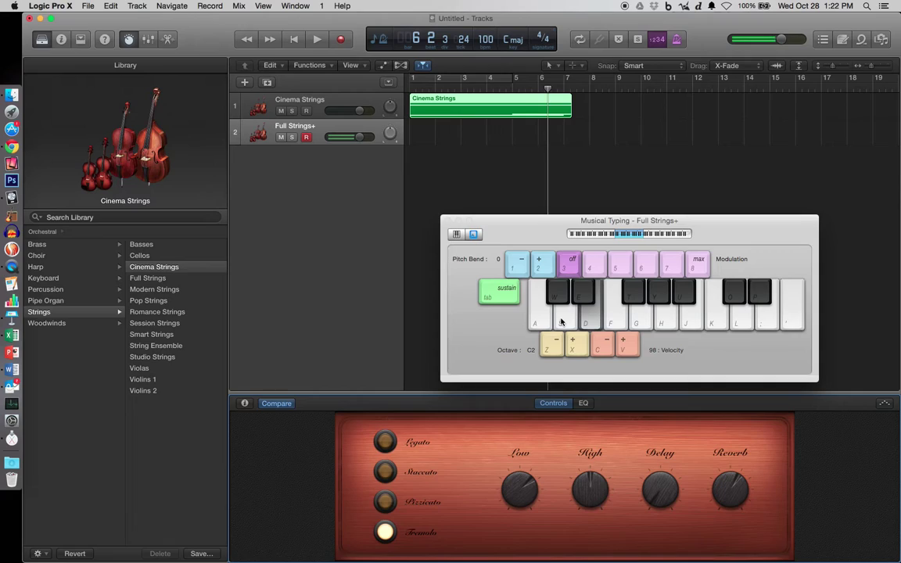
key("k")
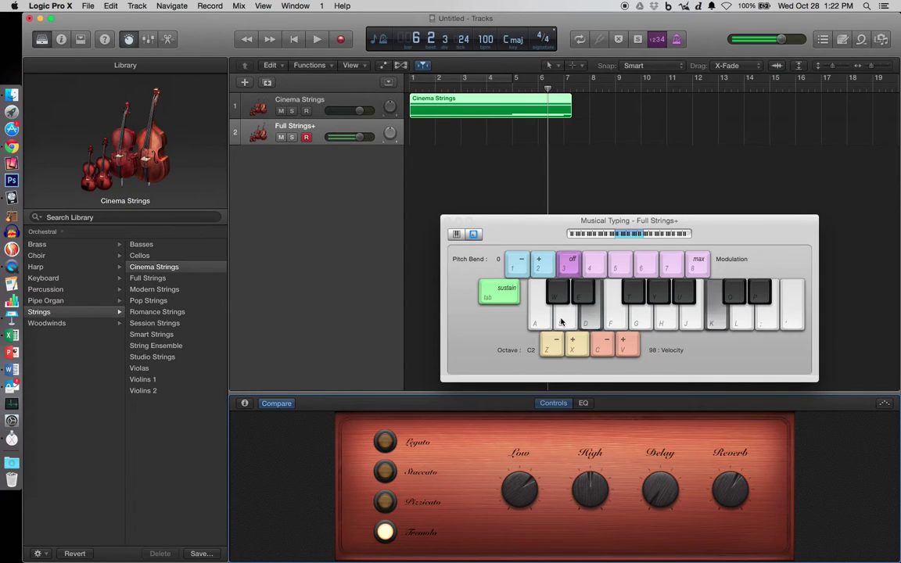
key("w")
key("o")
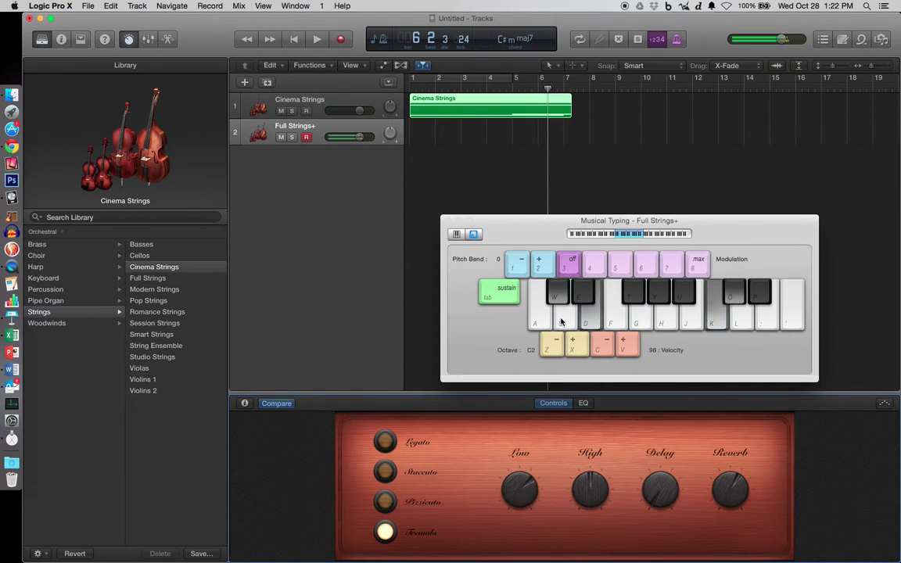
key("h")
key("f")
key("a")
key("s")
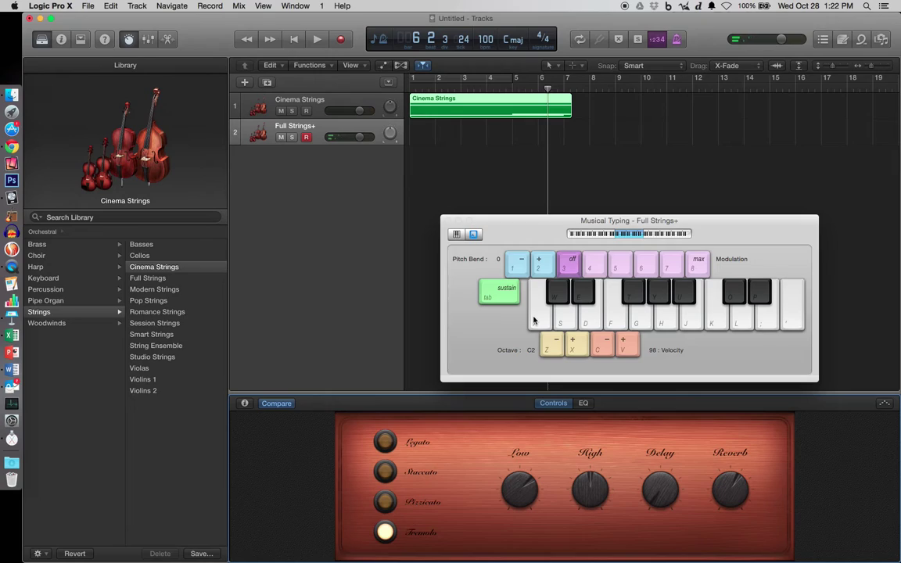
left_click(385, 502)
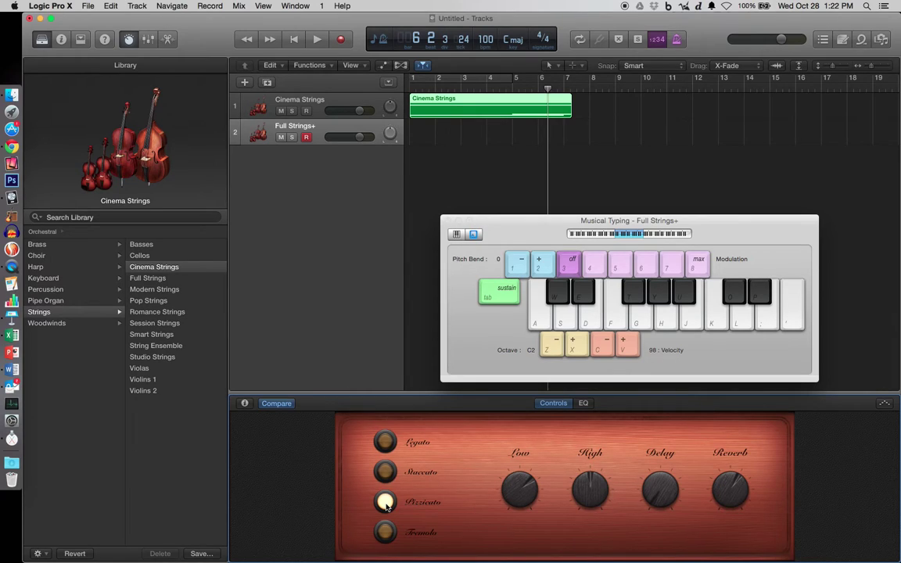
key("g")
key("e")
key("e")
key("e")
key("e")
key("e")
key("a")
key("a")
key("r")
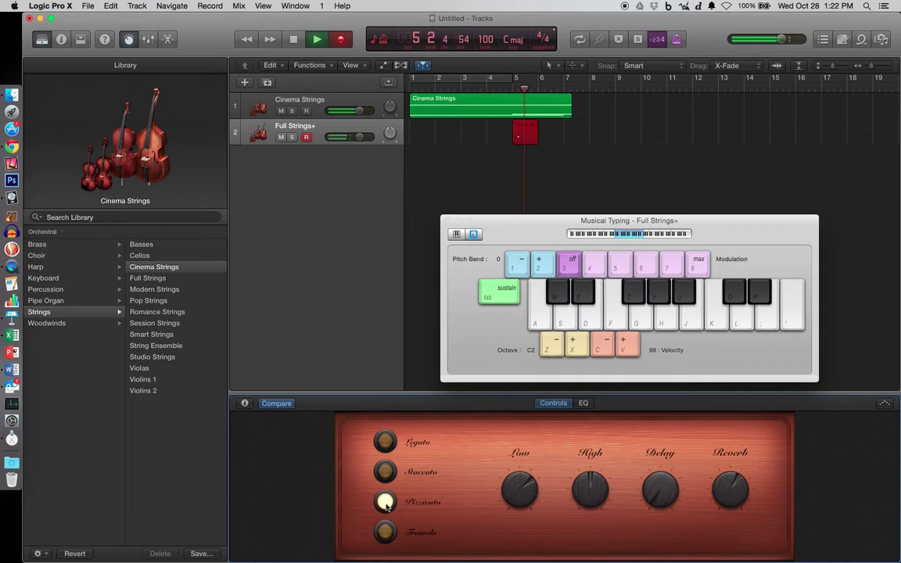
key("space")
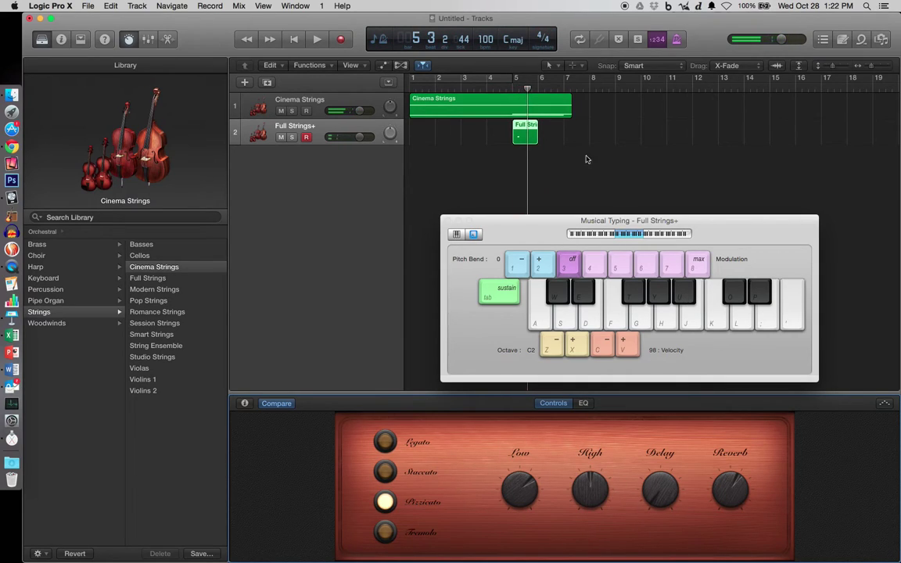
key("Delete")
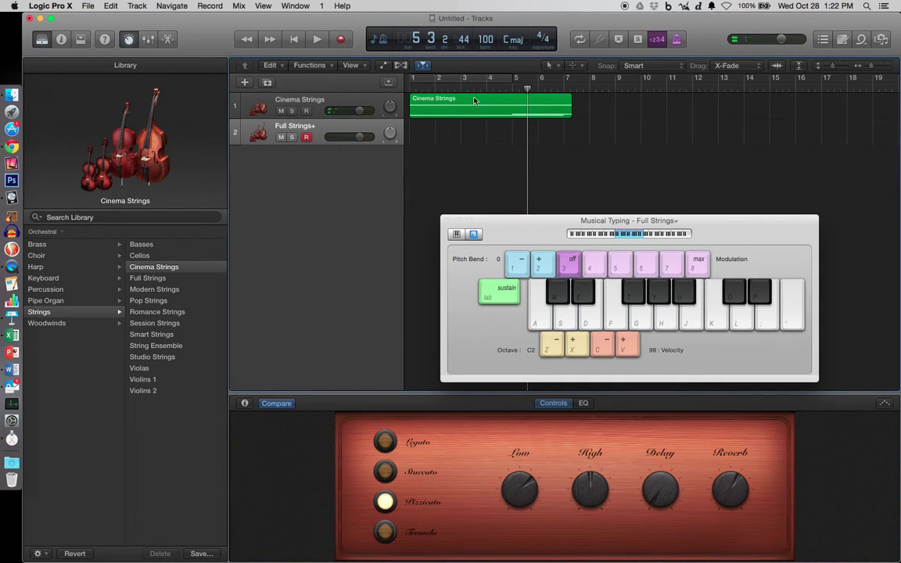
- Set the playhead to bar 1, mute Cinema Strings, and audition pizzicato notes
left_click(421, 88)
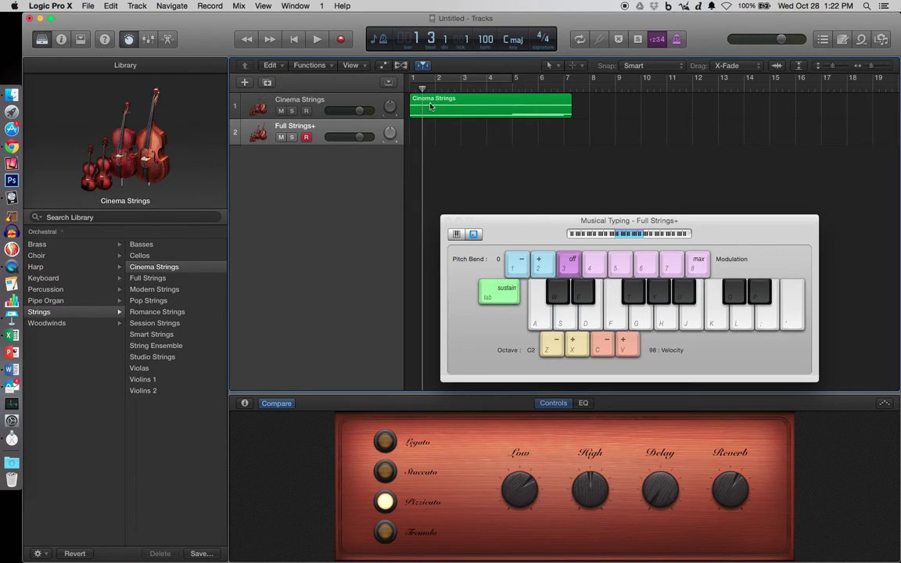
left_click(410, 89)
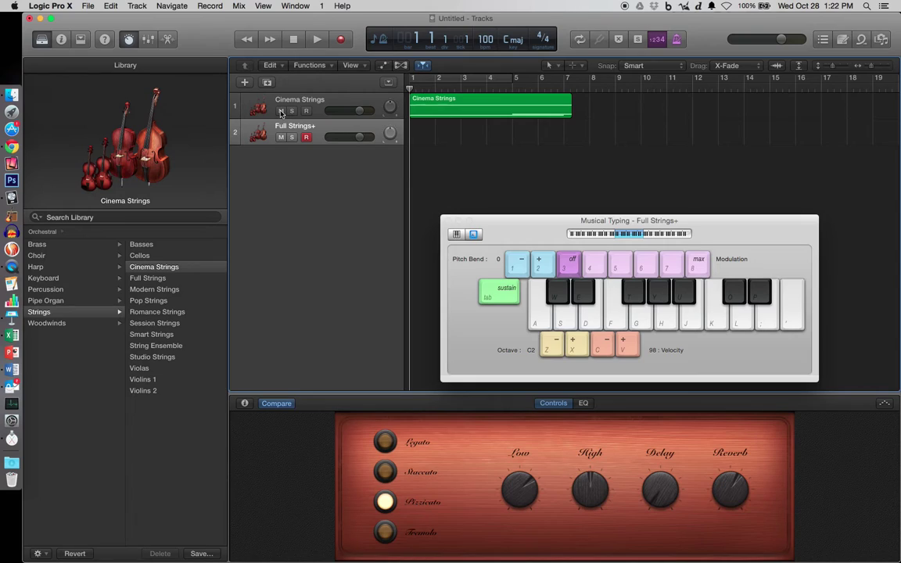
left_click(281, 111)
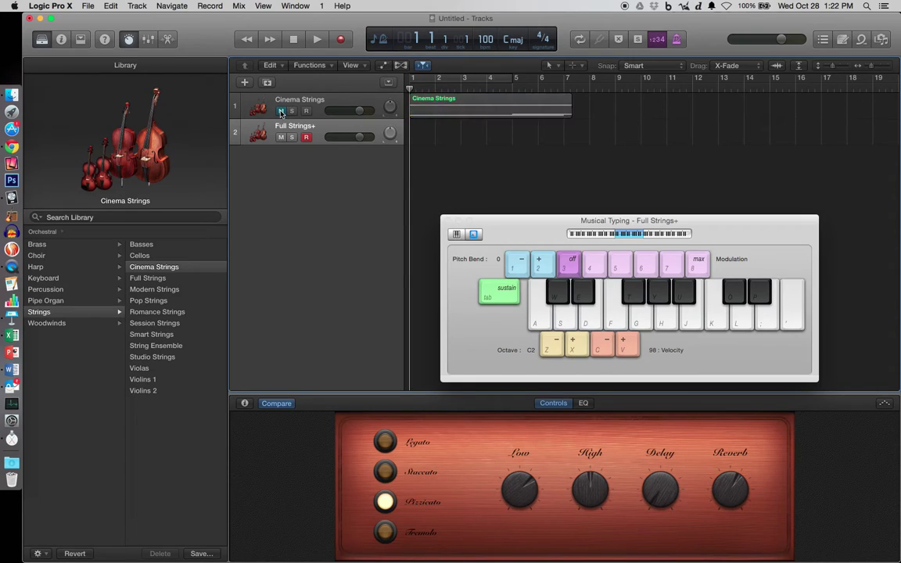
left_click(568, 313)
left_click(572, 317)
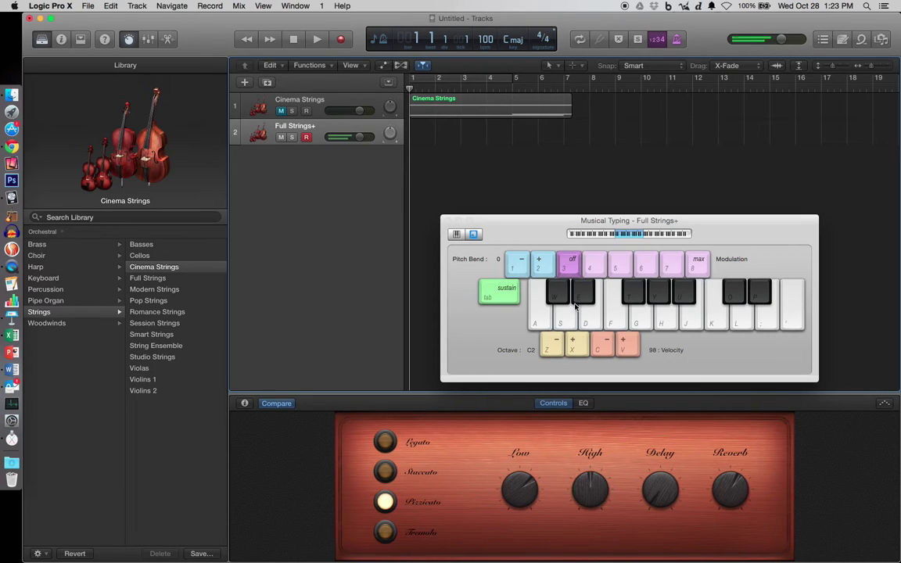
- Record a pizzicato melody from bar 1 onto Full Strings+, then stop
left_click(342, 39)
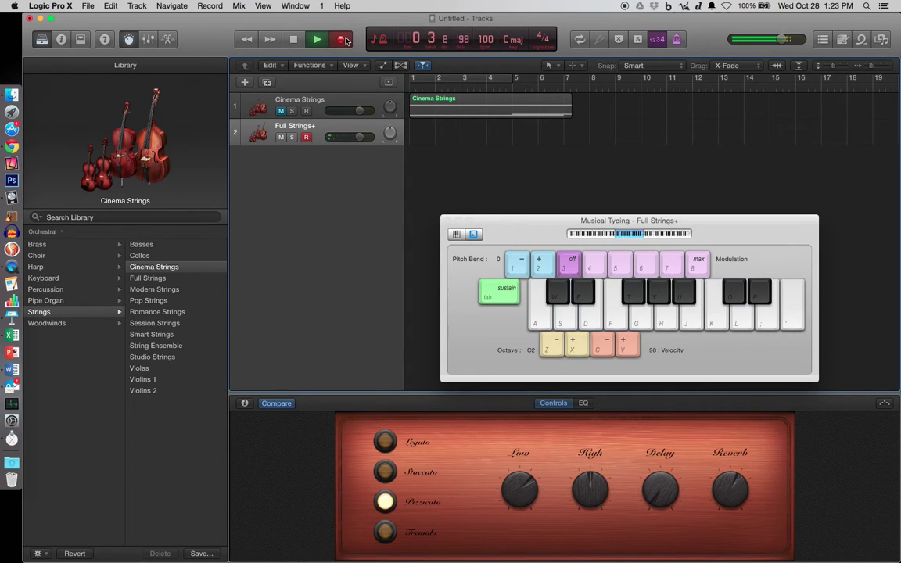
key("a")
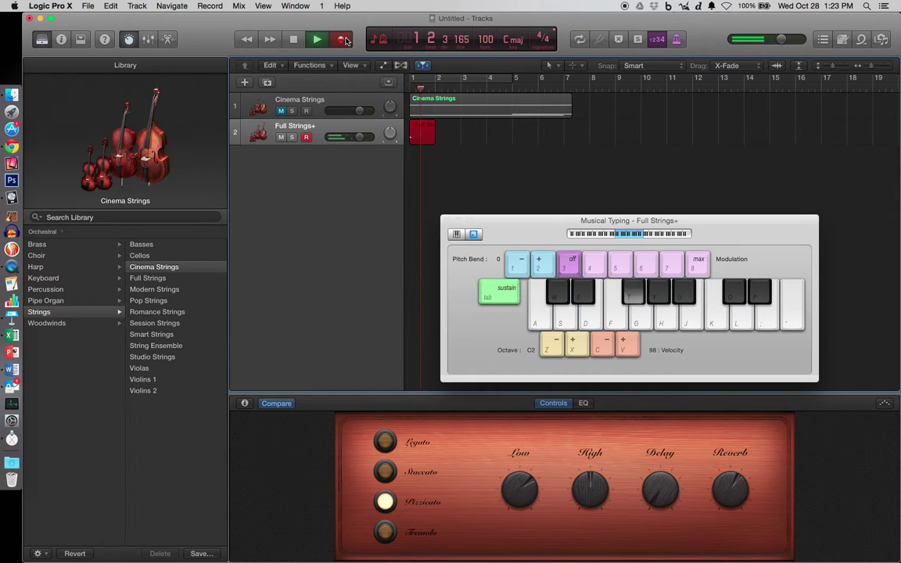
key("a")
key("a")
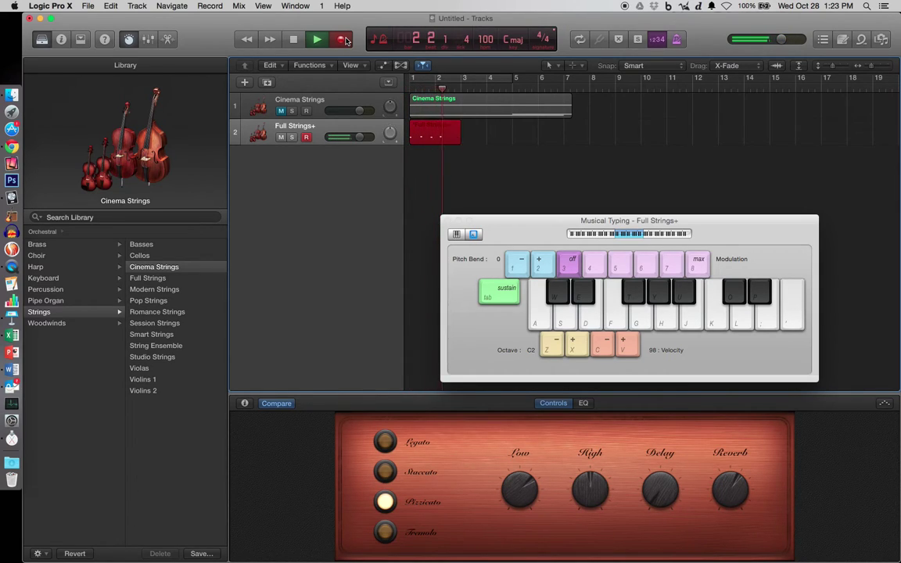
key("a")
key("a")
key("a")
key("a")
key("a")
key("a")
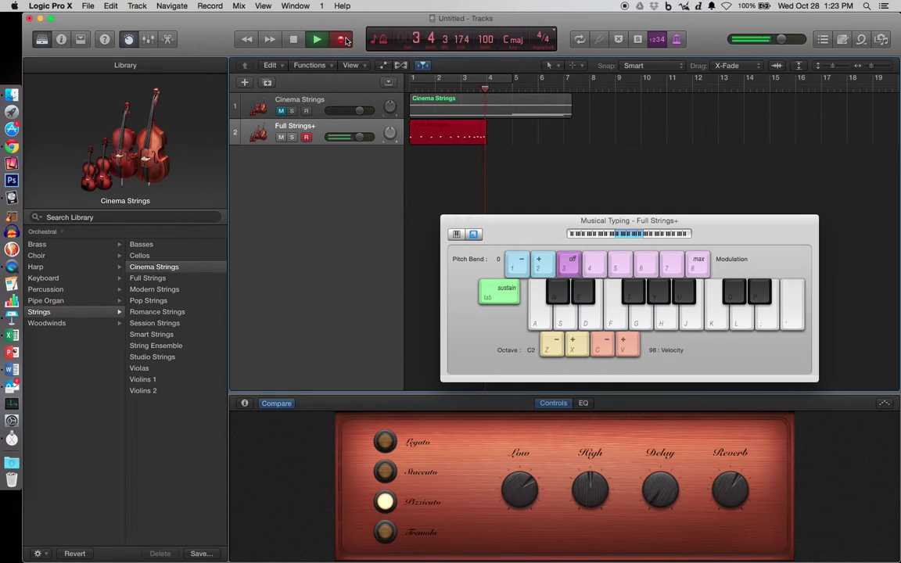
key("t")
key("t")
key("t")
key("t")
key("t")
key("t")
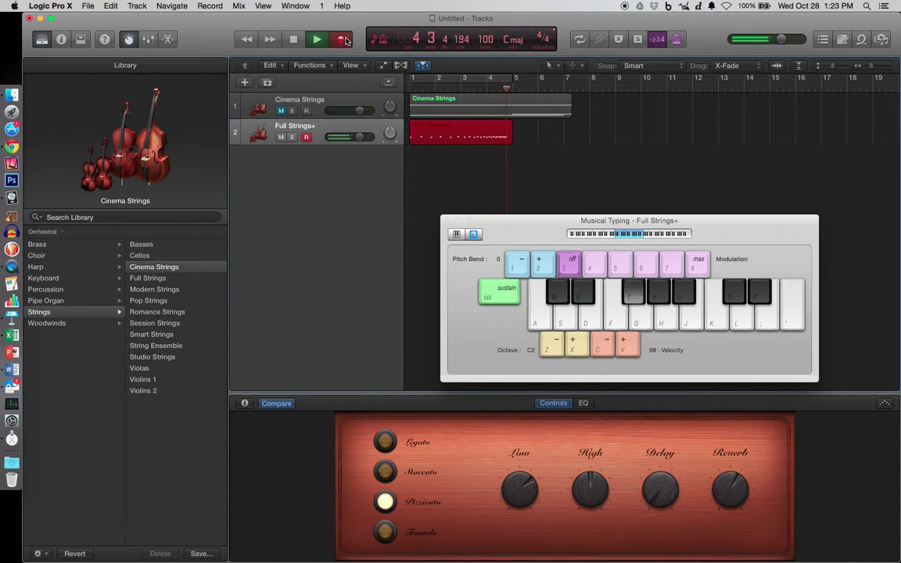
key("a")
key("a")
key("a")
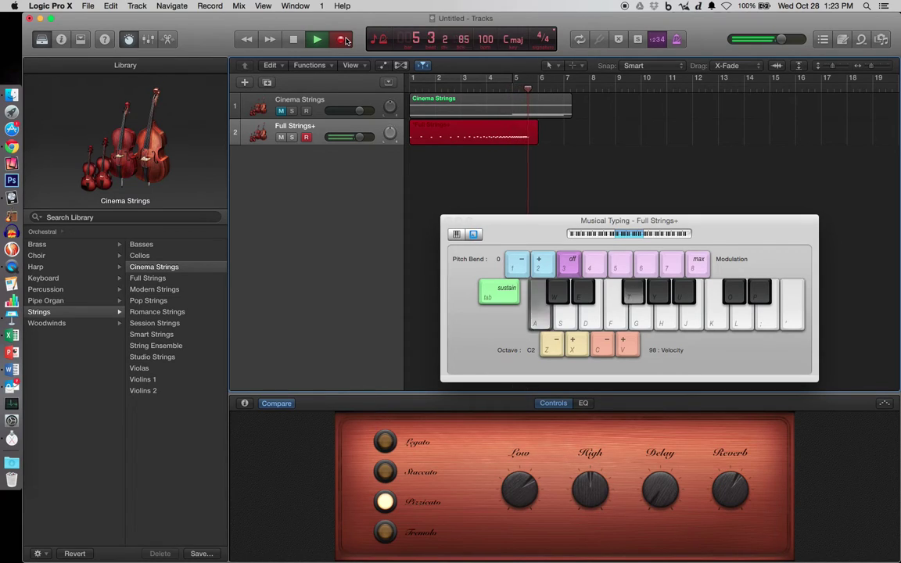
key("space")
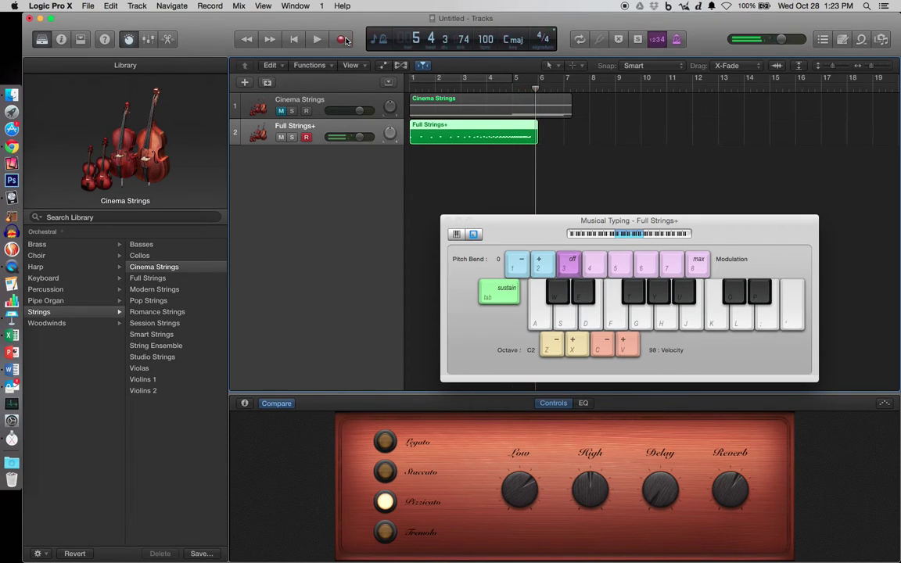
- Play back from bar 2 and unmute Cinema Strings, then return to bar 1
left_click(437, 87)
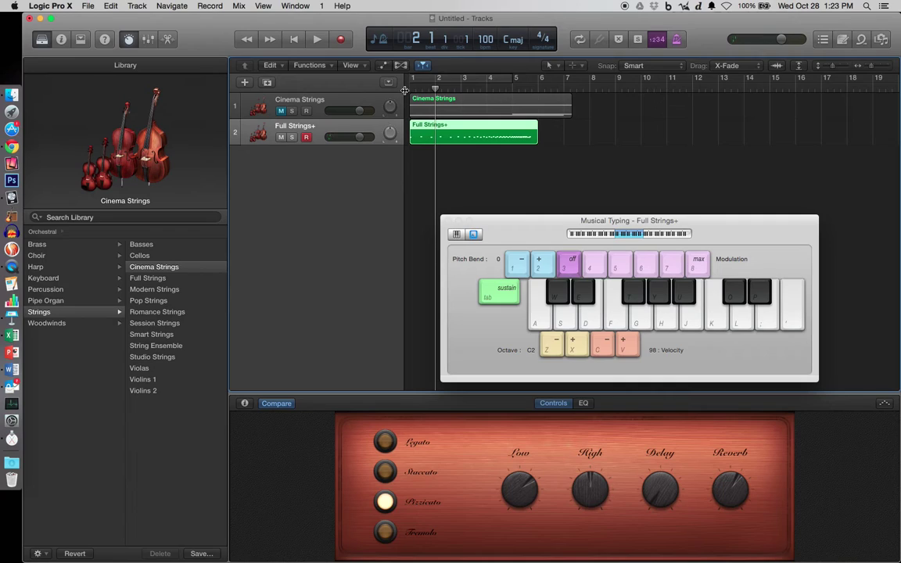
key("space")
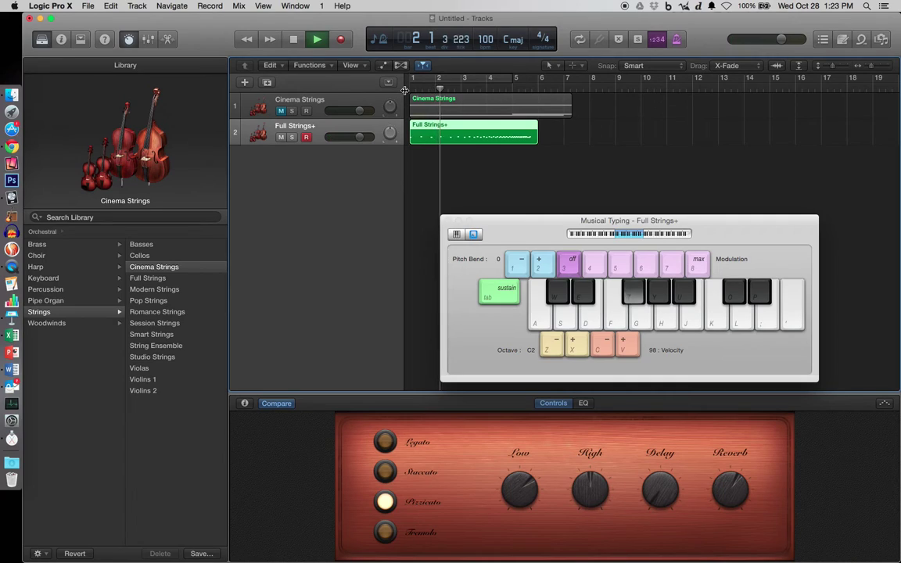
left_click(281, 111)
key("space")
key("Return")
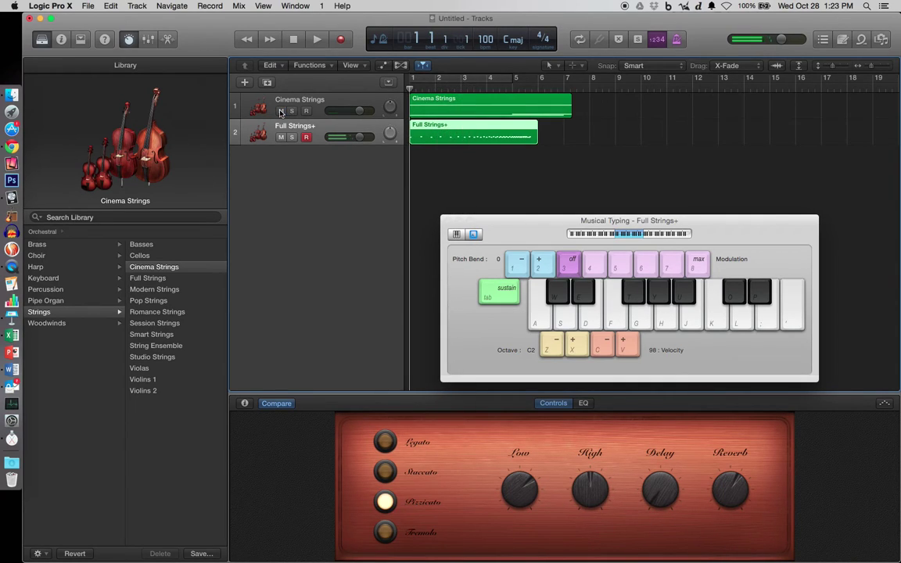
- While playing from bar 1, lower the Cinema Strings volume fader to -4.3 dB
key("space")
key("a")
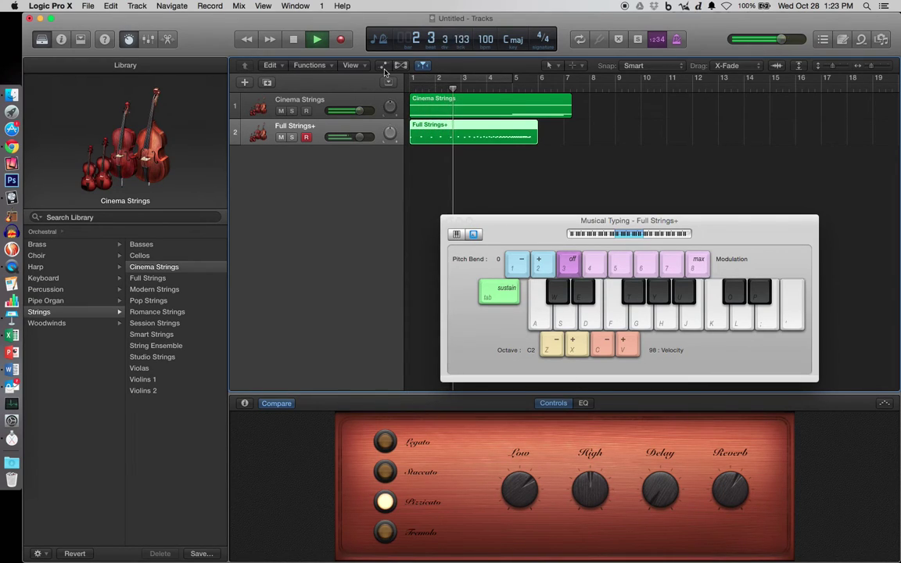
key("ctrl+alt+Up")
key("a")
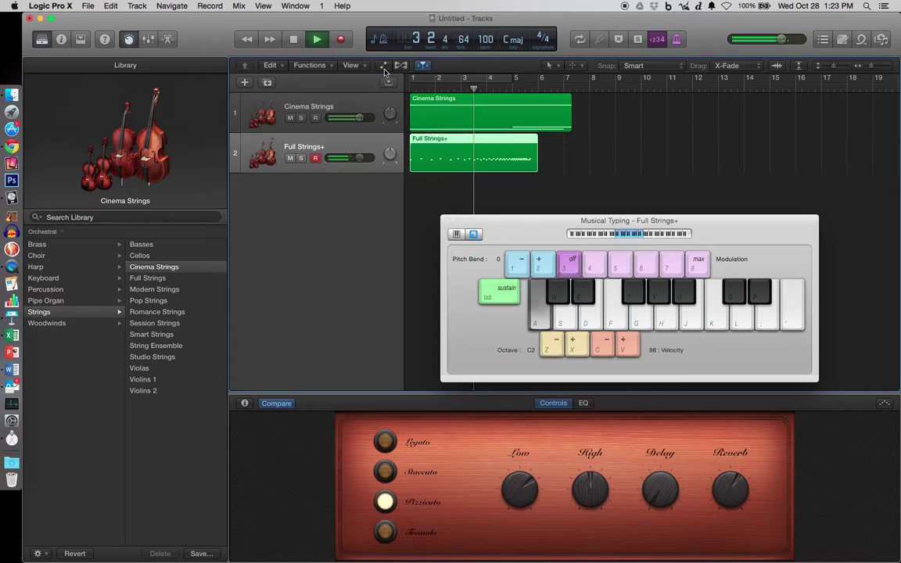
key("ctrl+alt+Down")
left_click_drag(360, 110, 334, 110)
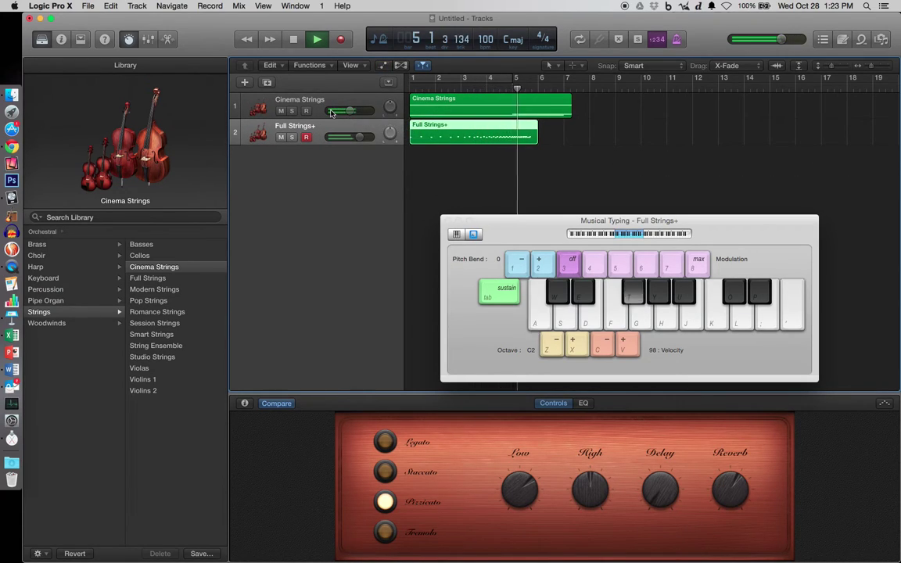
key("space")
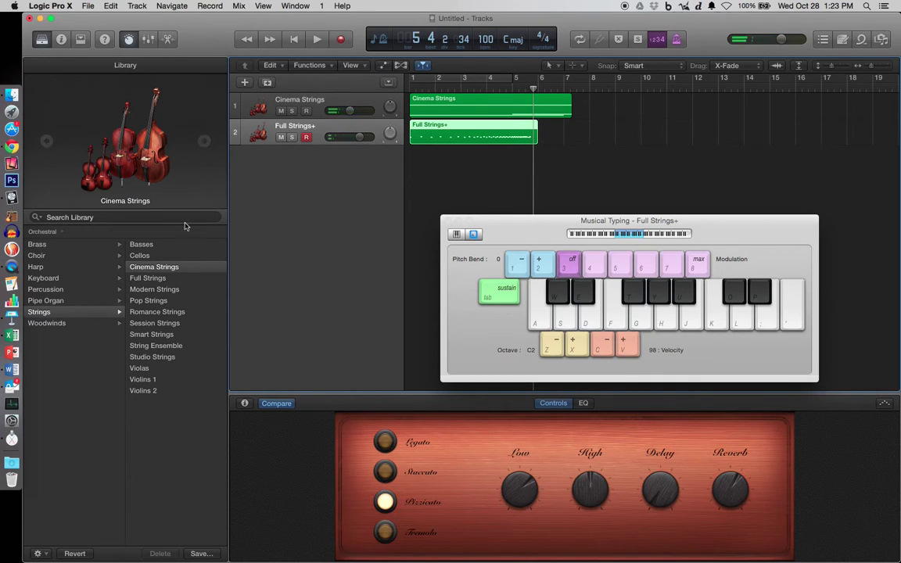
- Try the Motown Revisited and Four on the Floor kits on track 2, declining downloads
left_click(118, 233)
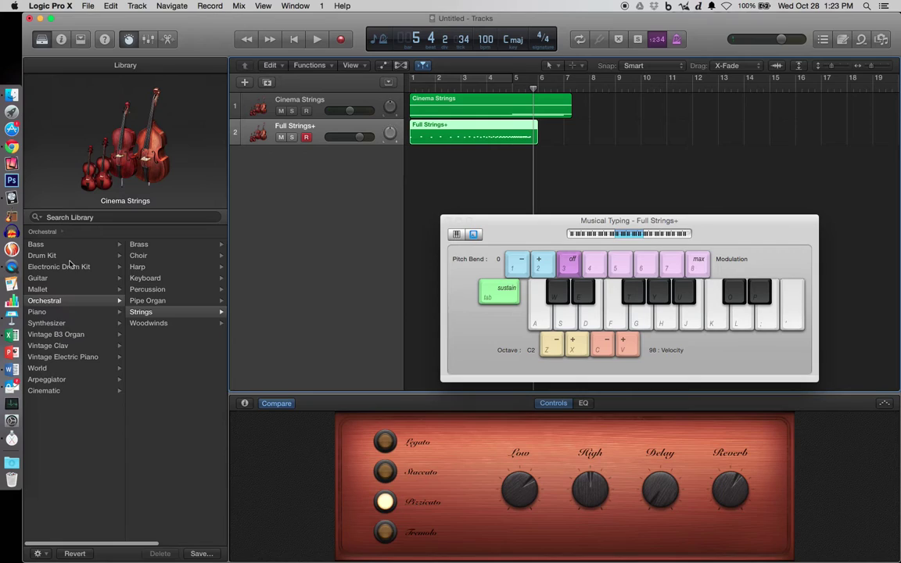
left_click(70, 258)
left_click(175, 335)
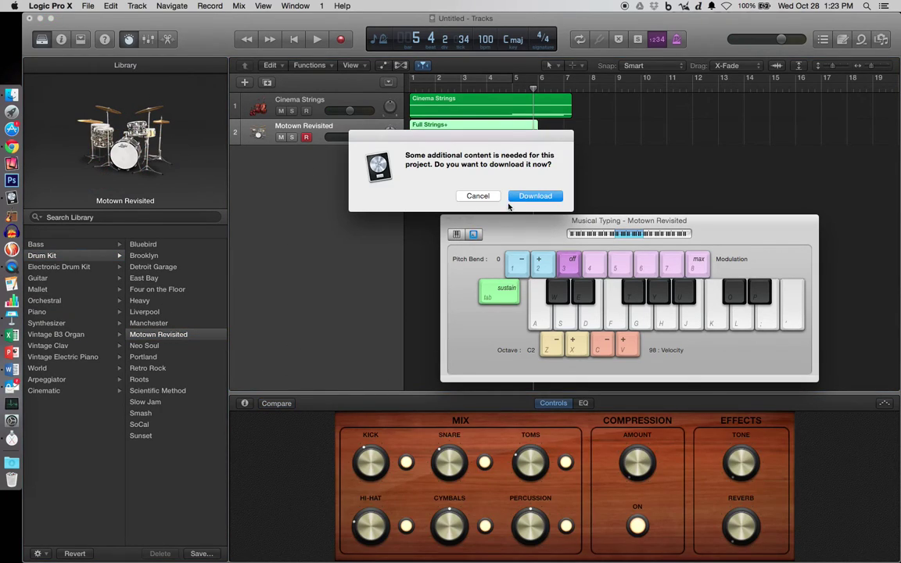
left_click(489, 196)
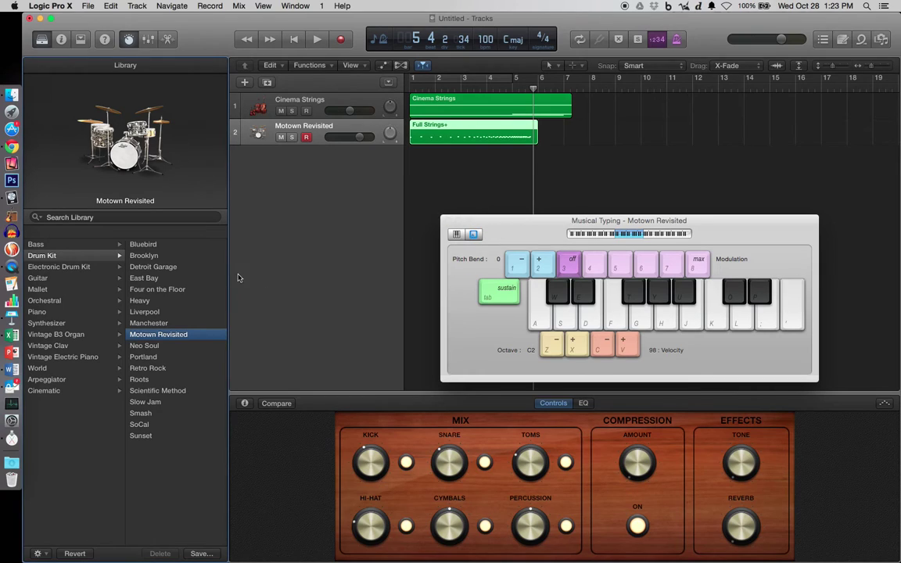
left_click(264, 5)
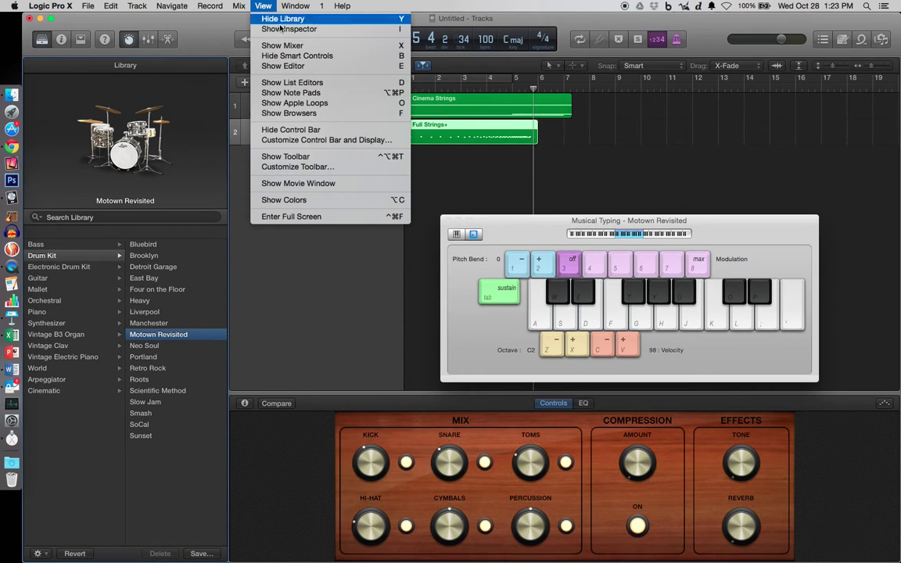
left_click(297, 56)
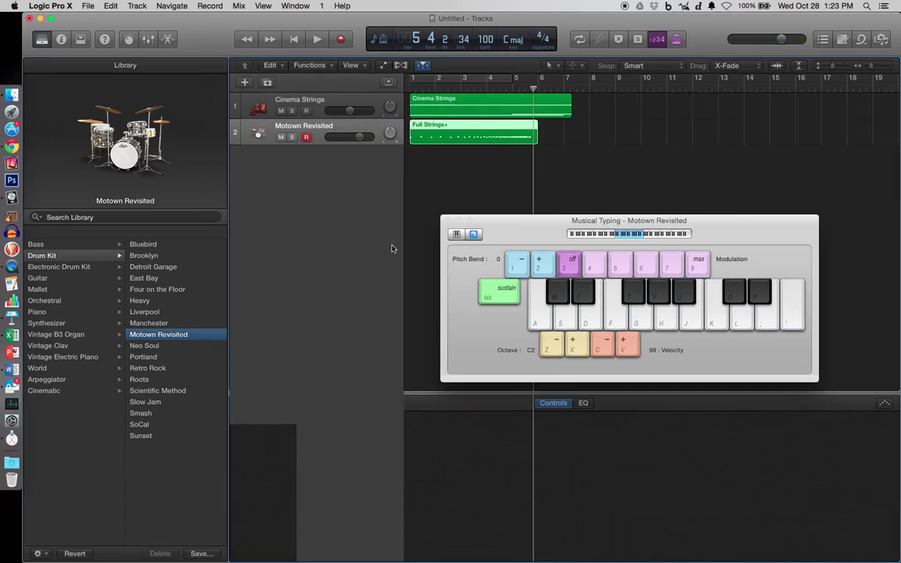
left_click(153, 289)
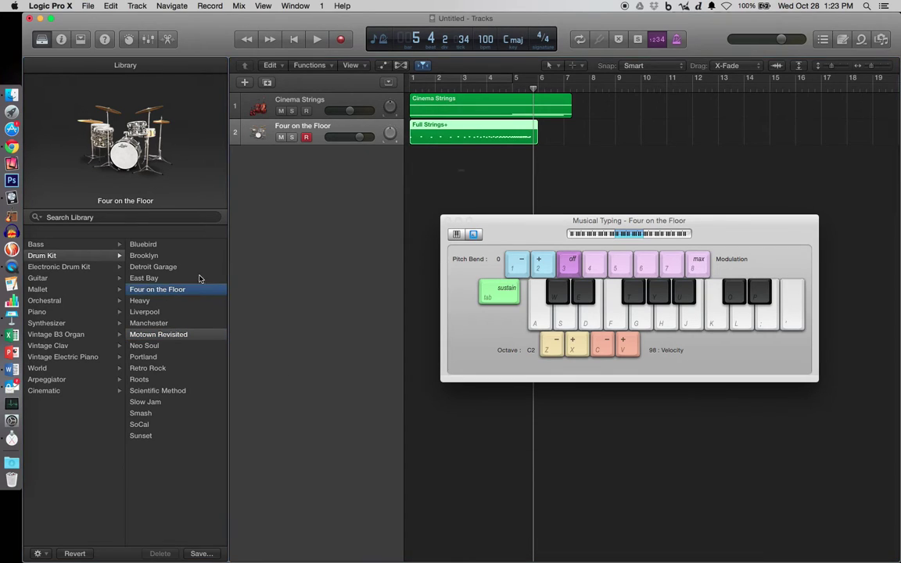
left_click(463, 197)
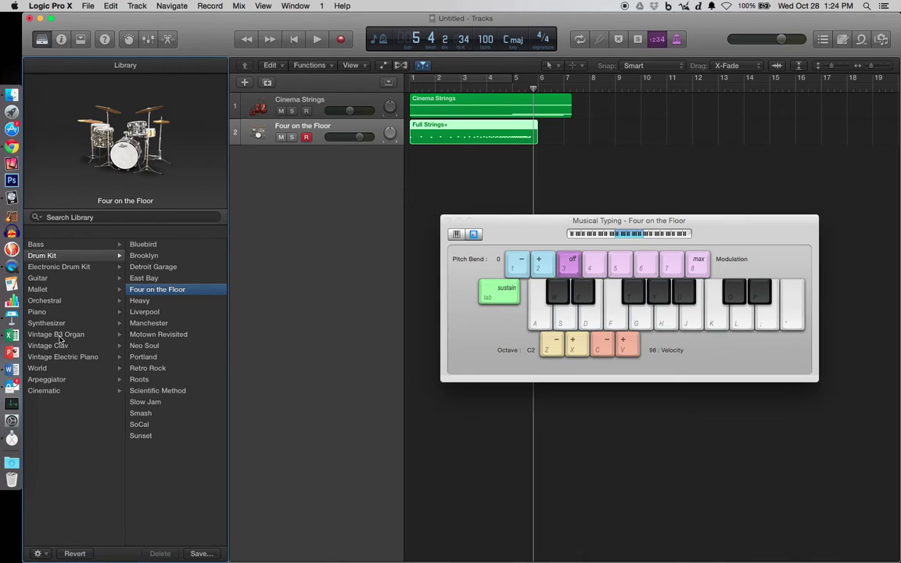
- Try Epic Electro and Orchestral Kit on track 2, then undo the last kit change
left_click(64, 369)
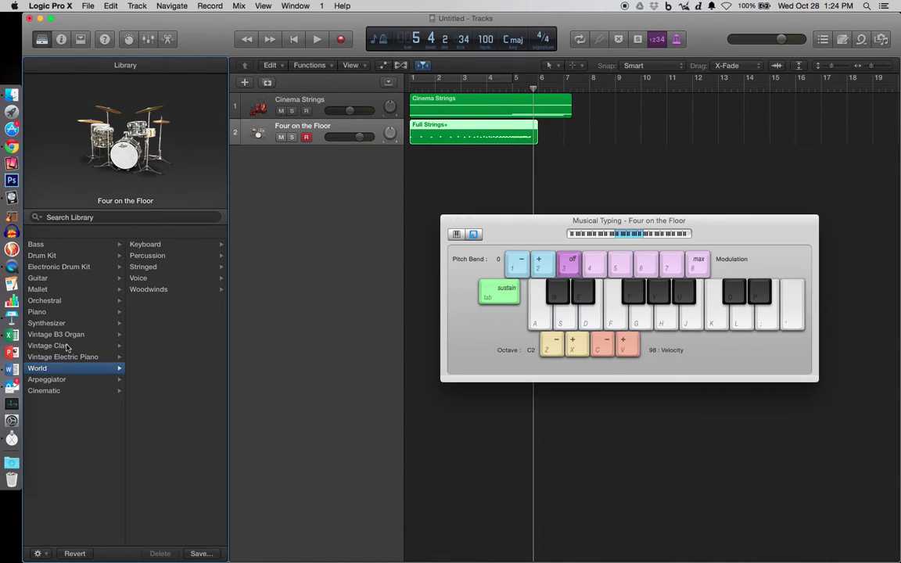
left_click(70, 267)
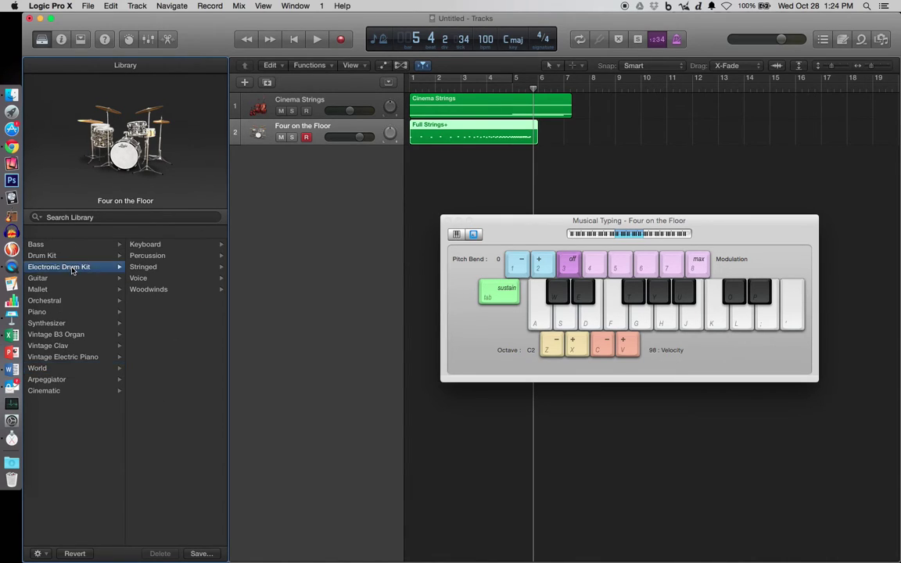
left_click(166, 258)
left_click(157, 279)
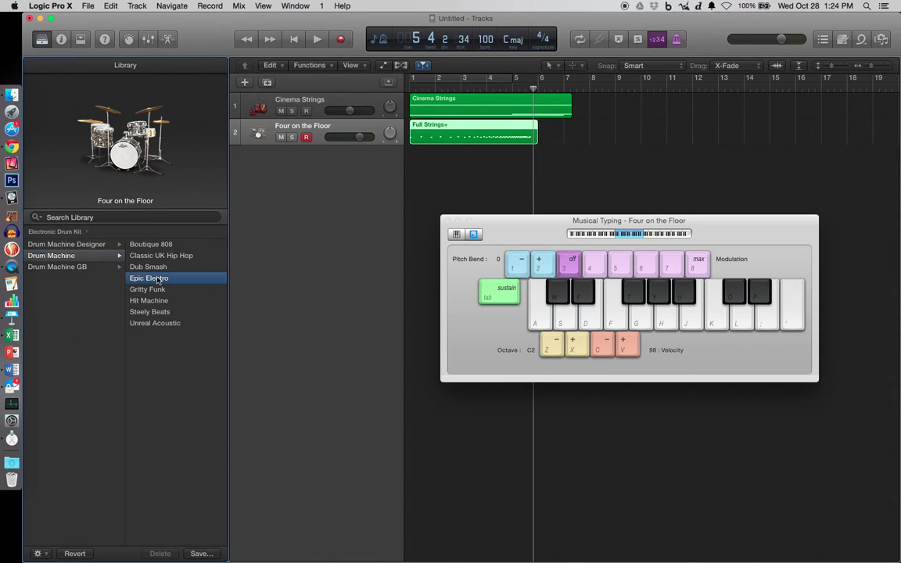
scroll(56, 302, "left", 3)
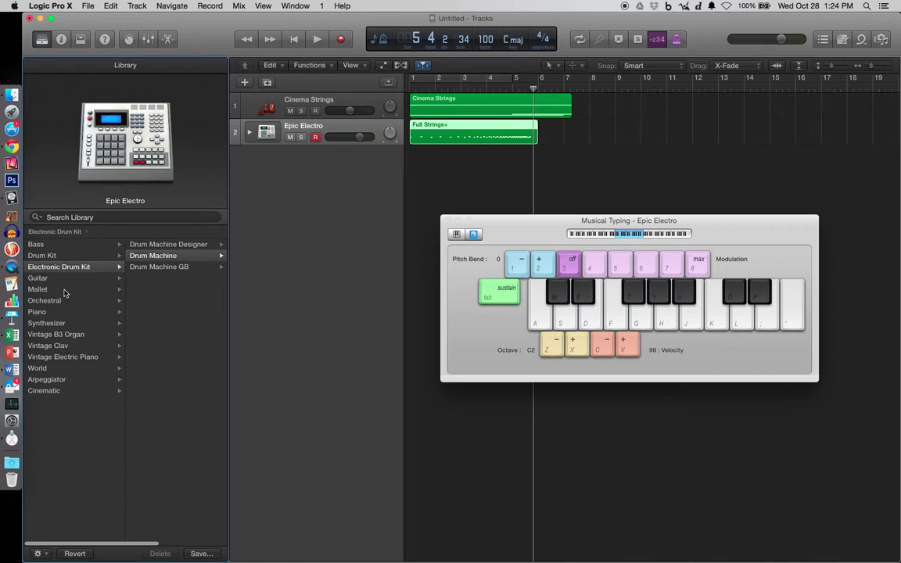
left_click(62, 300)
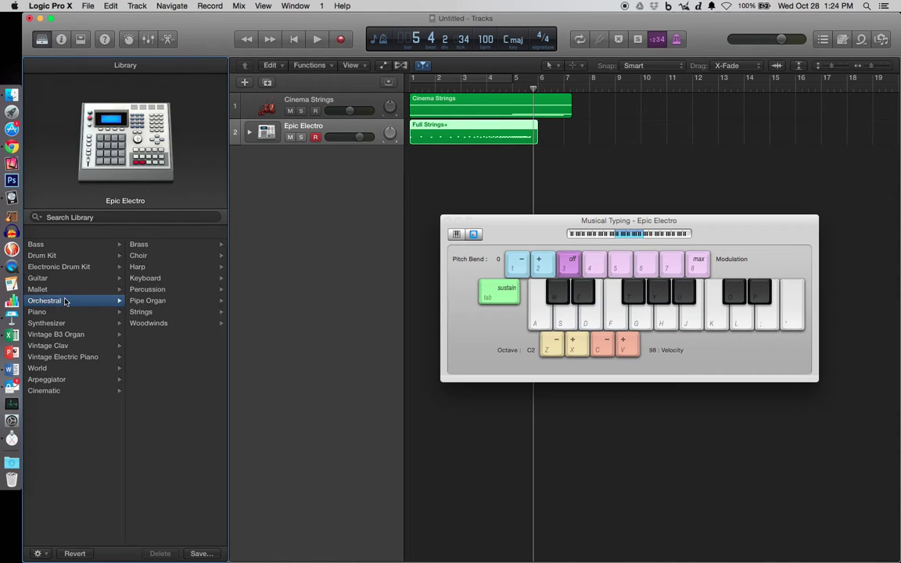
left_click(156, 291)
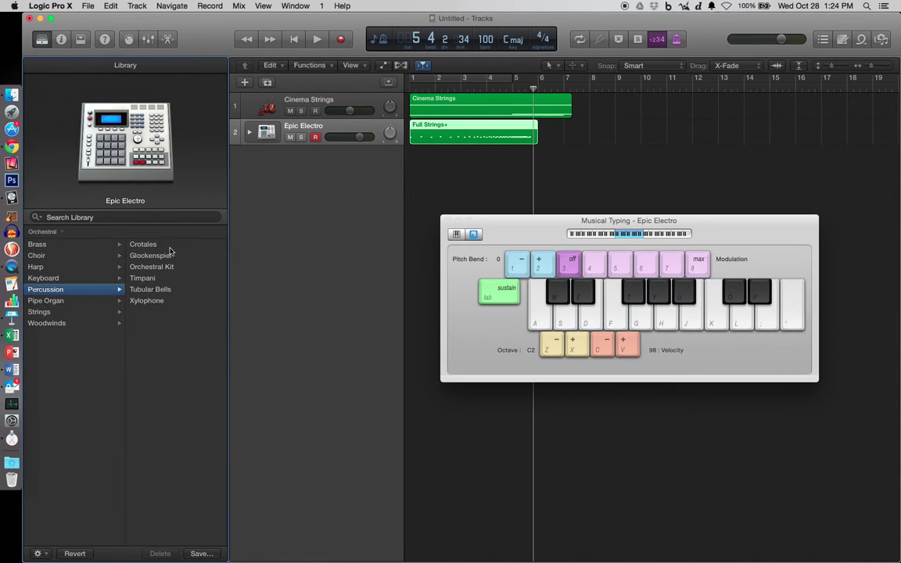
left_click(172, 268)
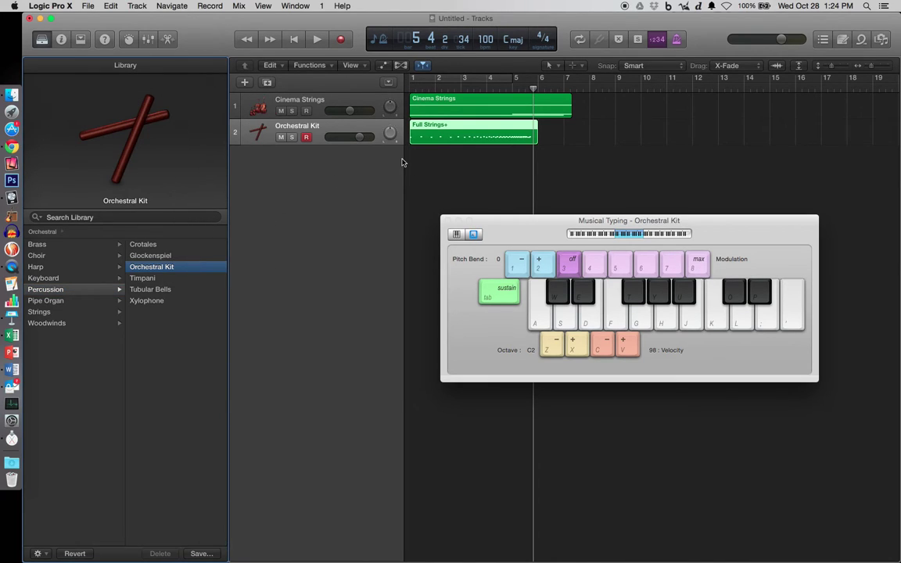
key("super+z")
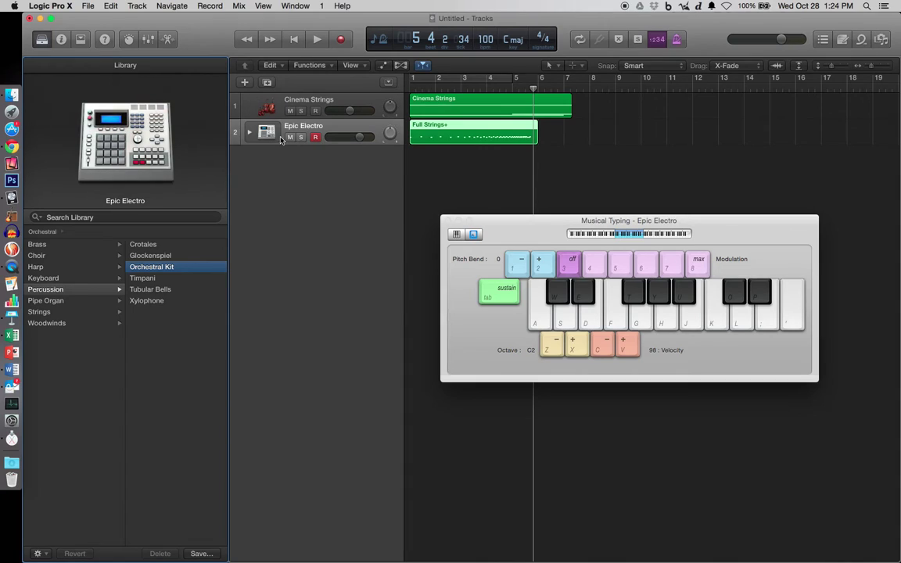
- Undo back to Full Strings+ and add a third track with the Orchestral Kit
key("super+z")
key("super+z")
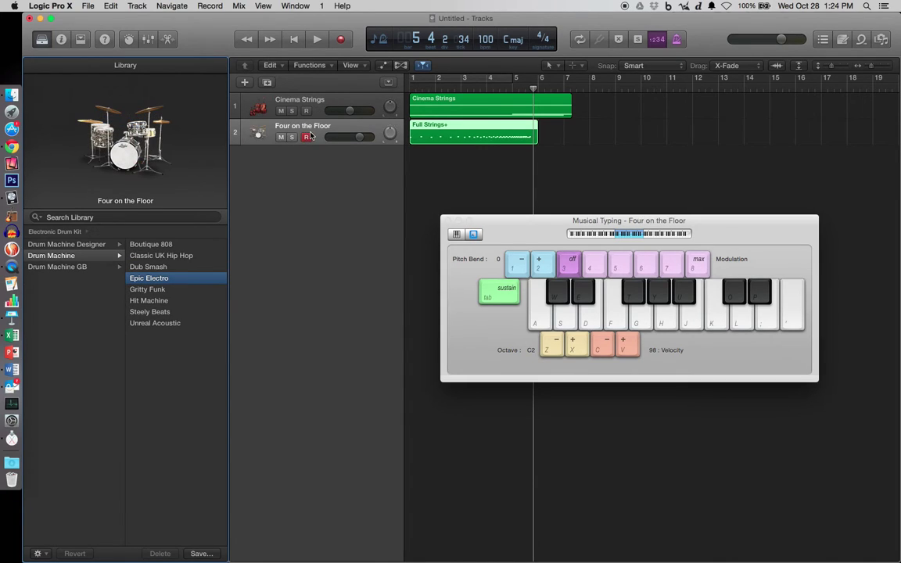
key("super+z")
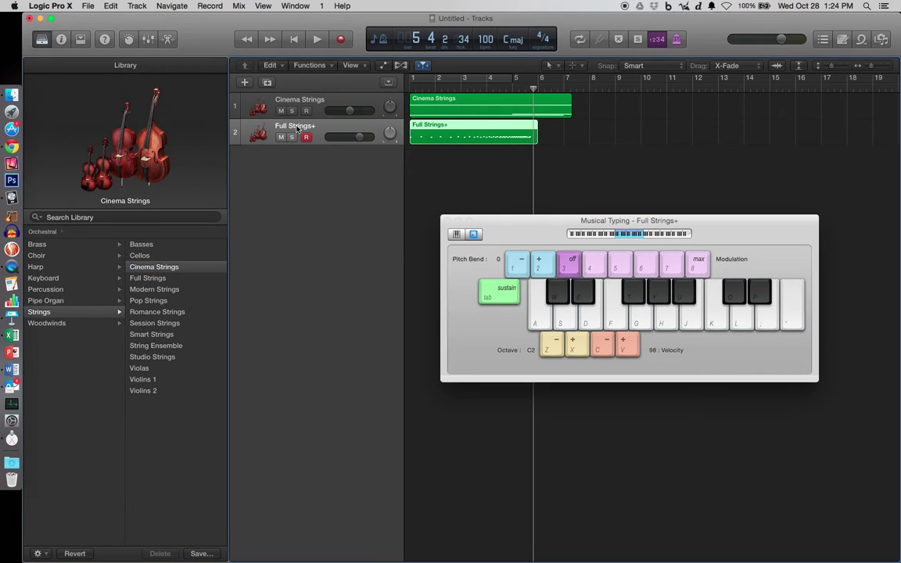
key("super+d")
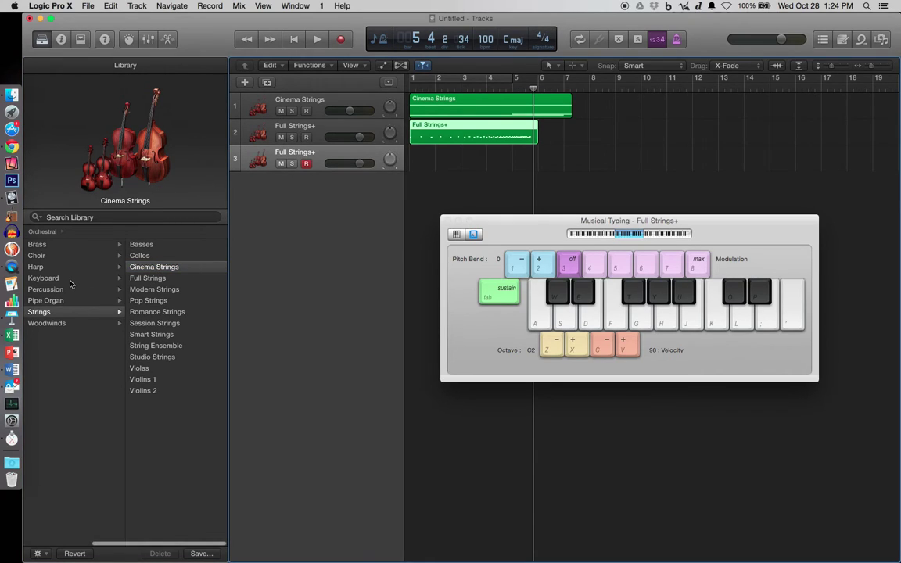
left_click(102, 289)
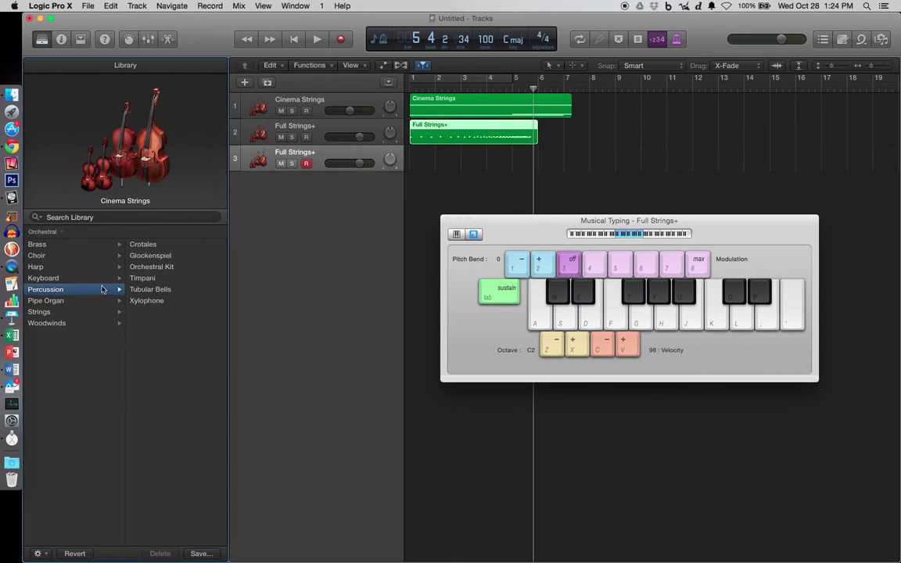
left_click(151, 267)
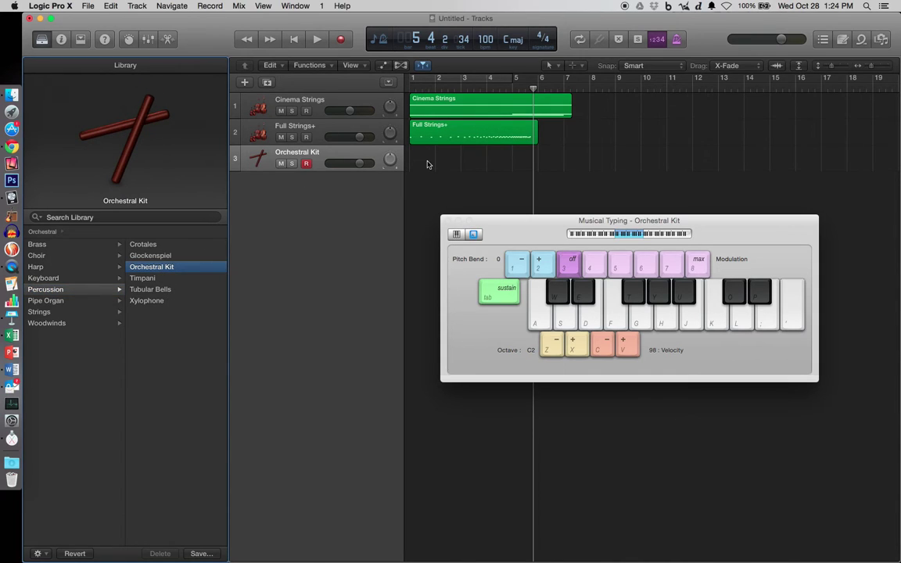
- Compare the piano keyboard and Musical Typing layouts, then play an Orchestral Kit test hit
left_click(457, 235)
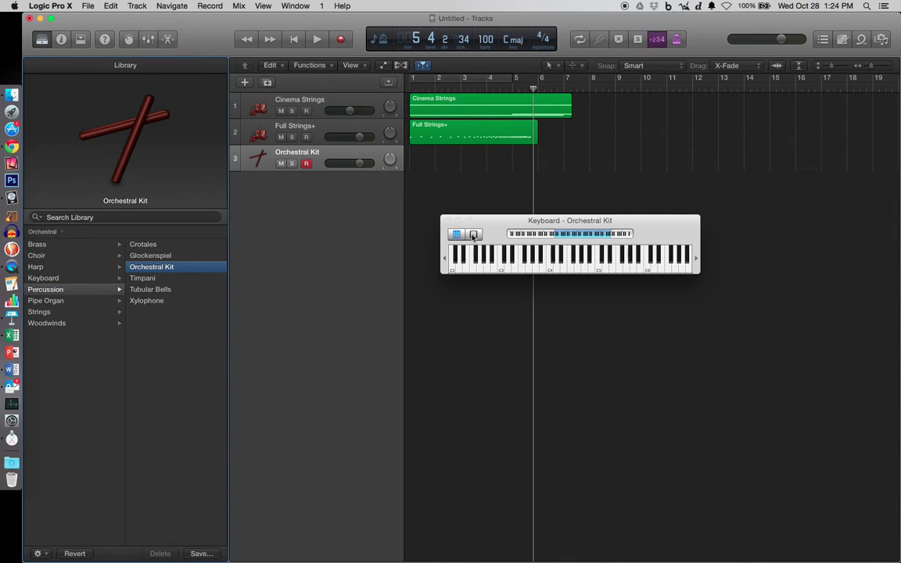
left_click(471, 235)
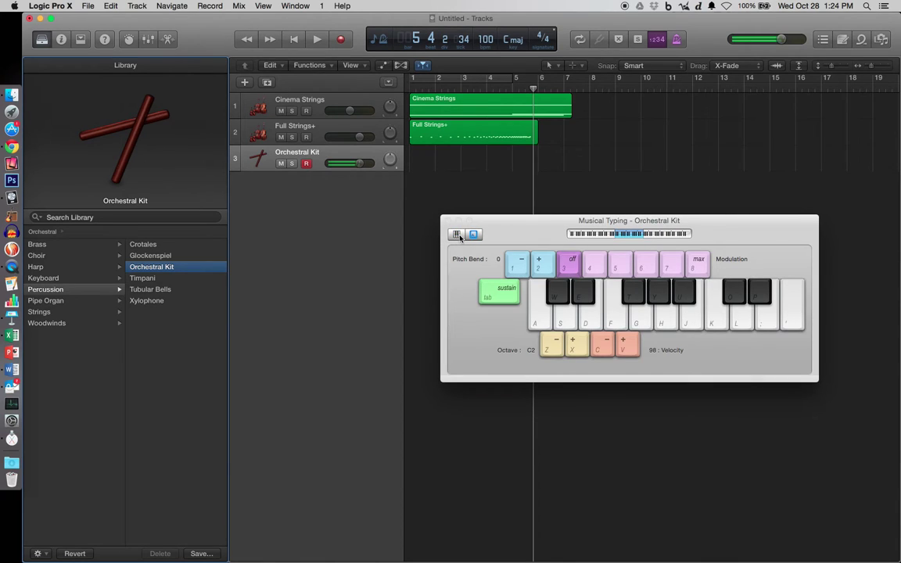
left_click(458, 235)
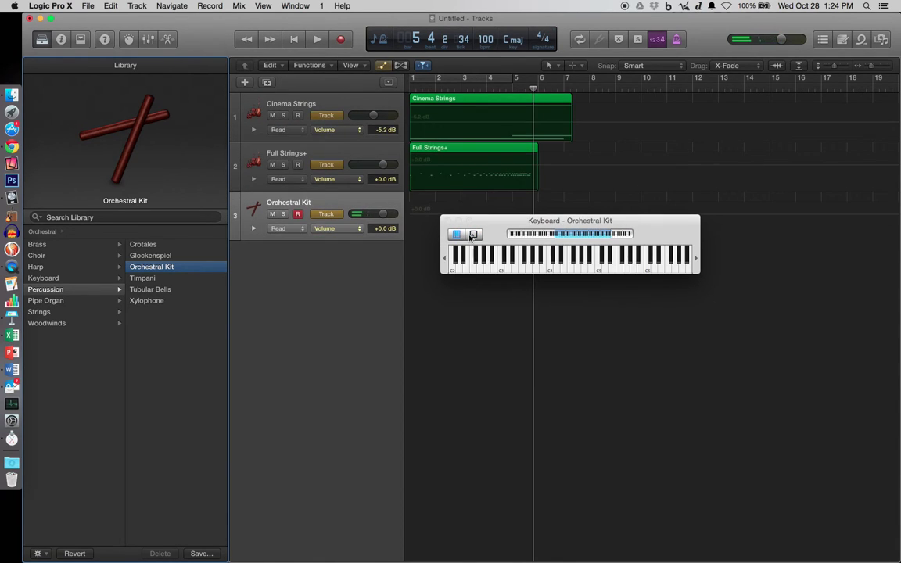
left_click(472, 234)
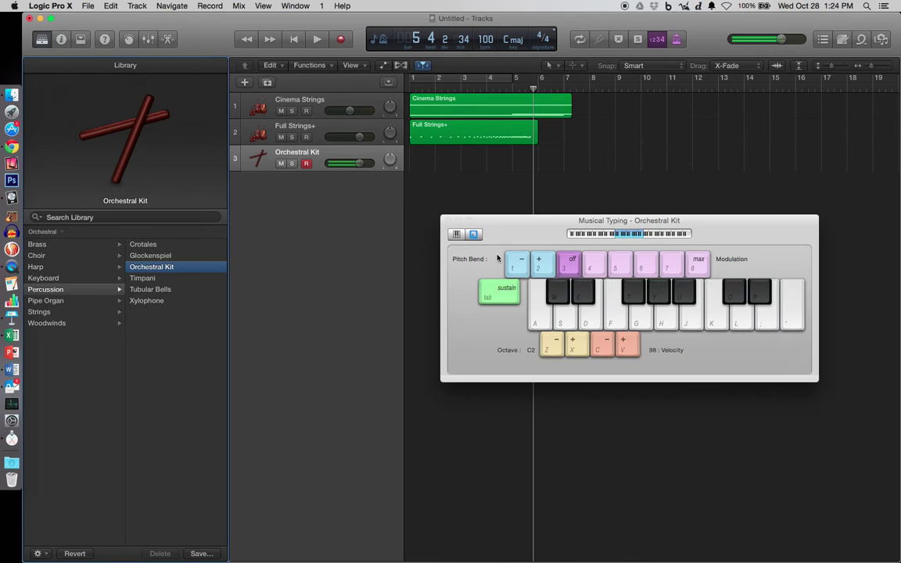
key("d")
- Make a brief test recording, then solo the Orchestral Kit track with the inspector hidden
key("i")
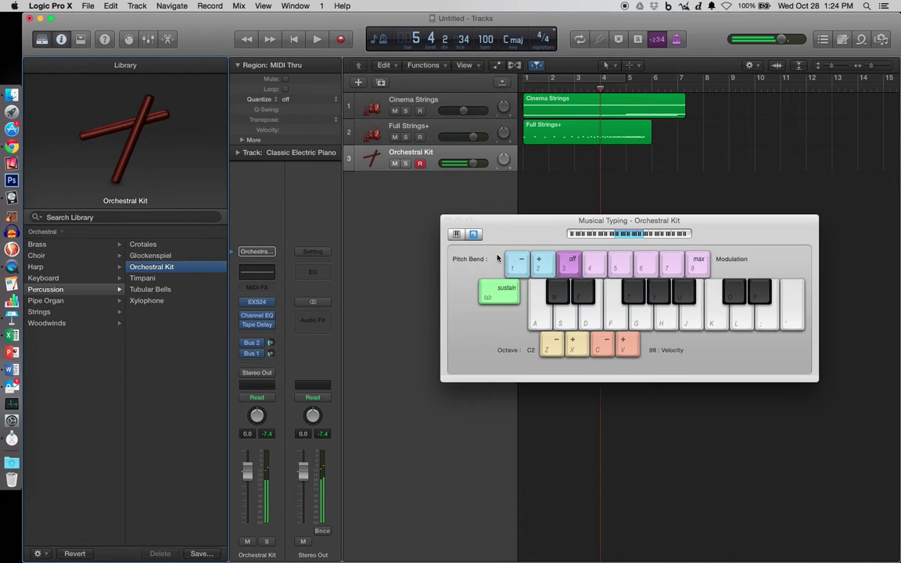
key("r")
key("space")
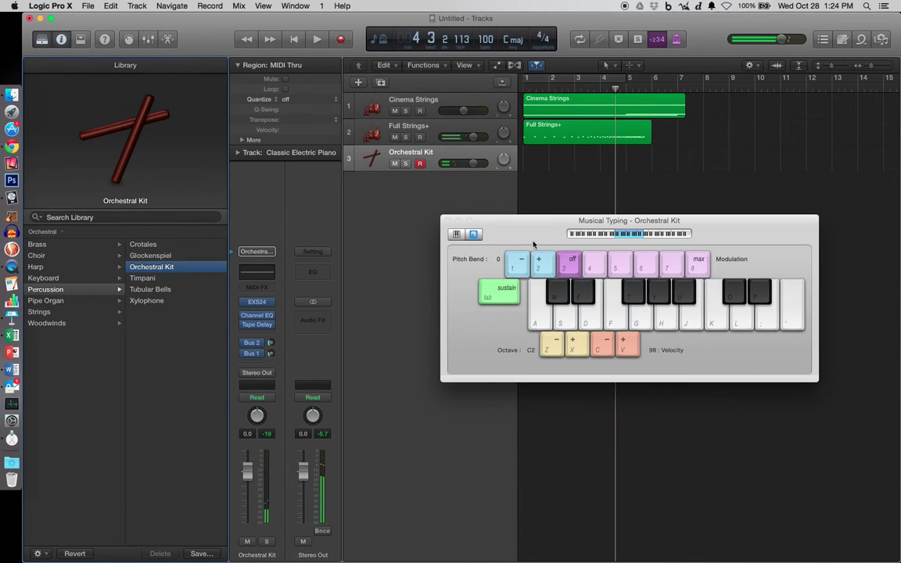
left_click(397, 164)
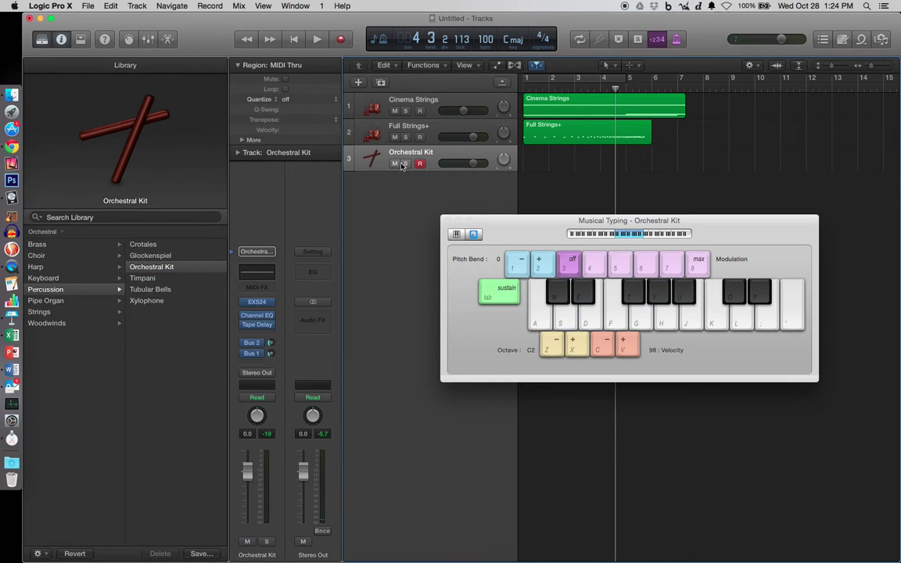
left_click(404, 163)
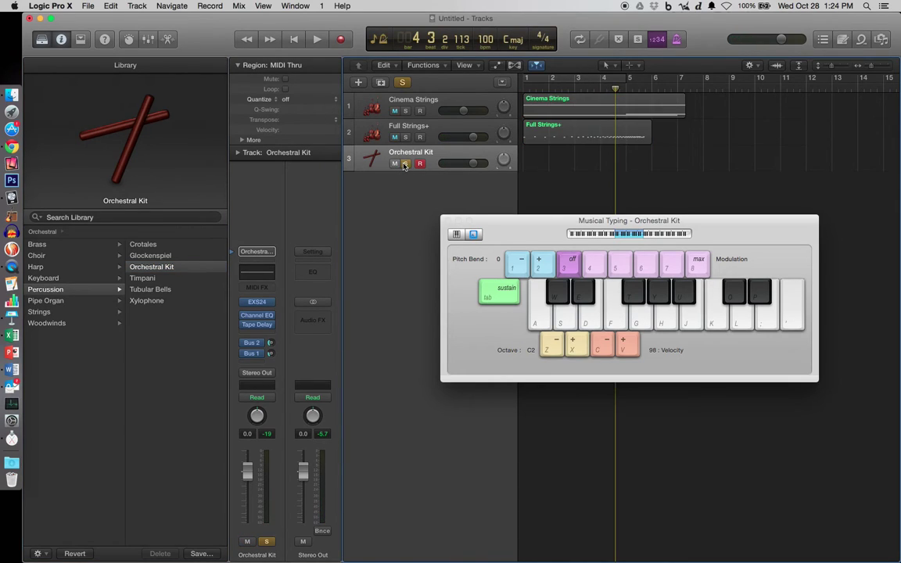
left_click(61, 39)
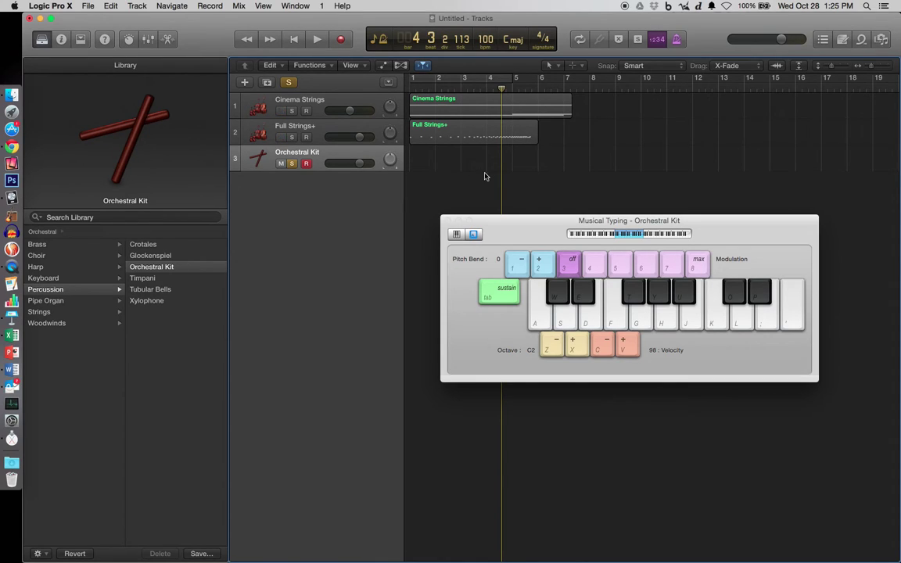
- Record a short percussion pattern on track 3 and open the region in the Piano Roll
left_click(341, 41)
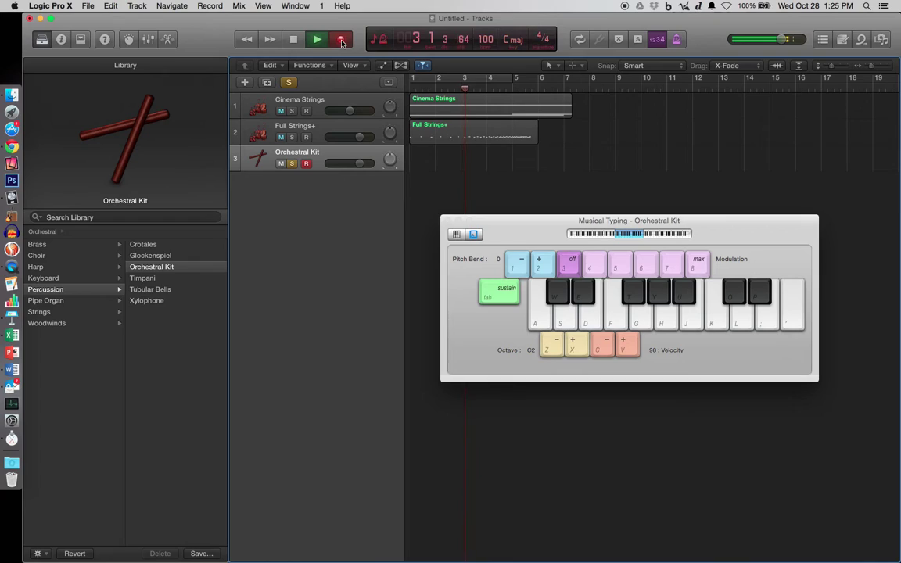
key("d")
key("d")
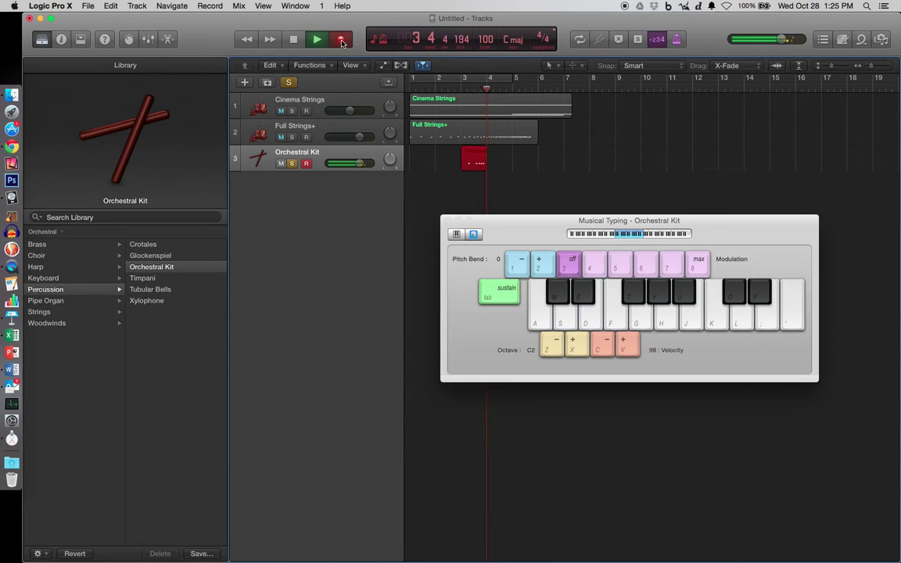
left_click(342, 43)
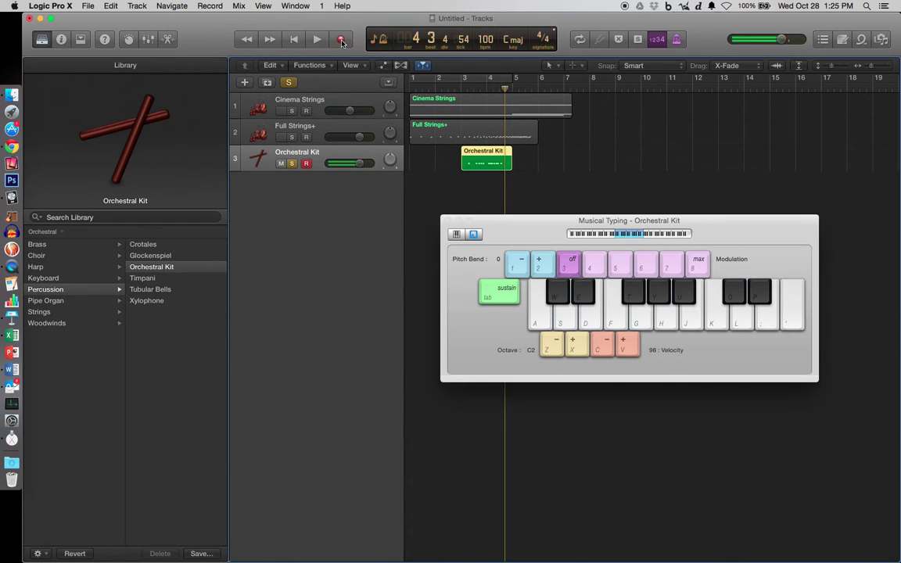
double_click(493, 161)
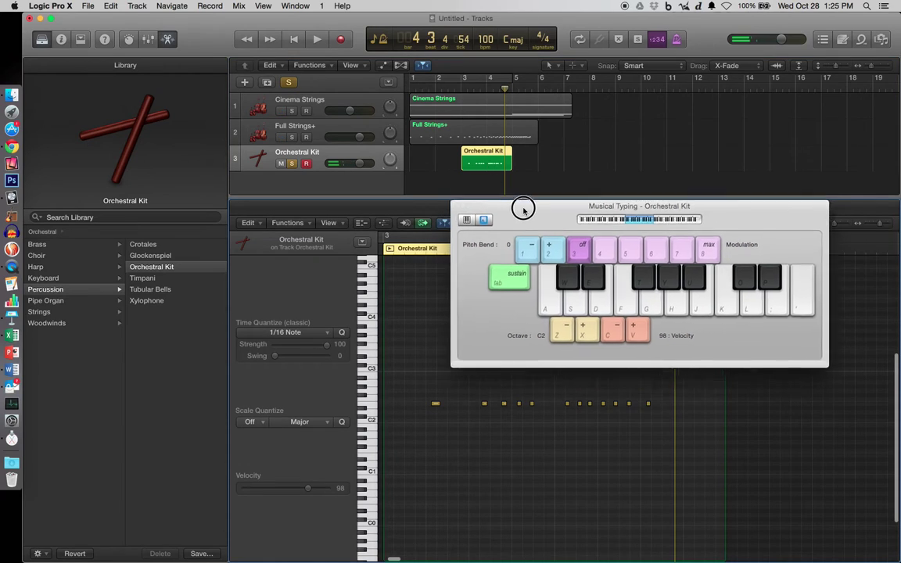
- Audition Orchestral Kit sounds on the Piano Roll keyboard from around C0 up to C5
left_click_drag(367, 287, 373, 436)
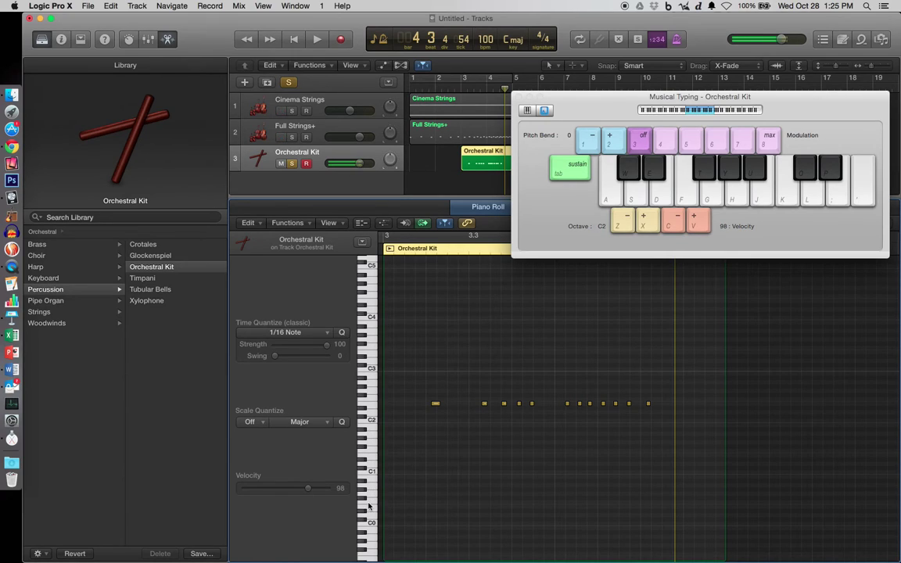
left_click_drag(368, 507, 370, 529)
left_click(370, 529)
left_click(367, 488)
left_click(365, 482)
mouse_move(362, 334)
left_mouse_down()
mouse_move(364, 368)
mouse_move(362, 264)
mouse_move(364, 299)
left_mouse_up()
left_click(364, 263)
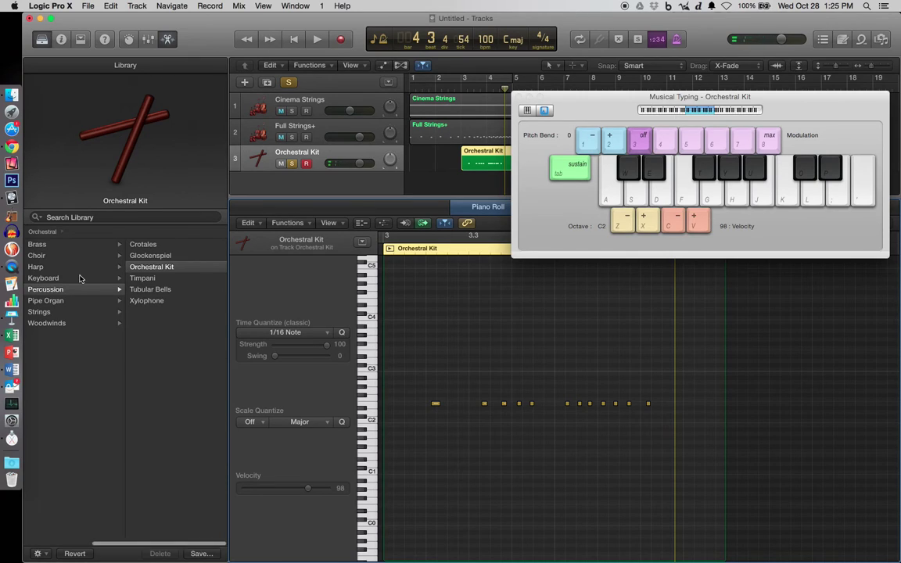
scroll(81, 278, "left", 5)
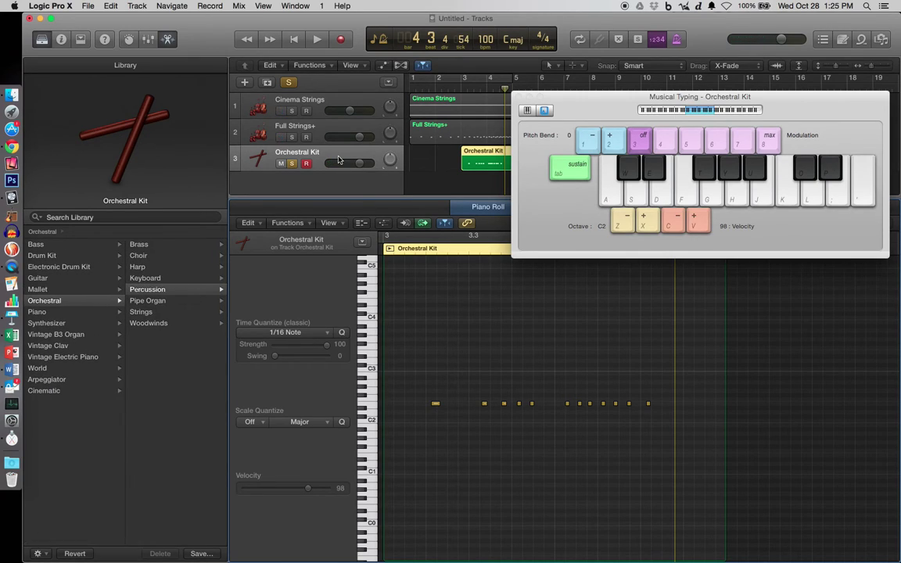
- Add a fourth track, close the Piano Roll, unsolo track 3, and select track 4
key("super+d")
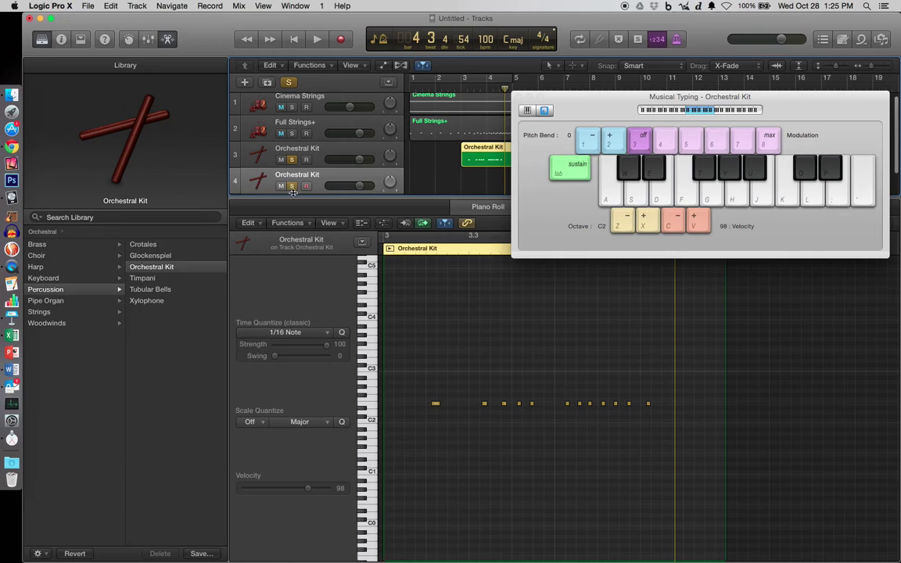
left_click(169, 39)
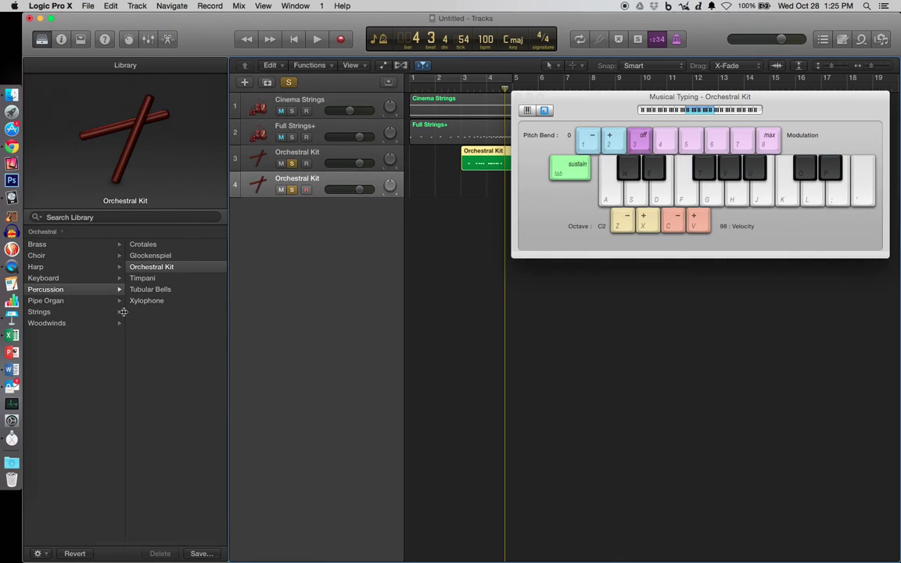
left_click_drag(576, 97, 347, 383)
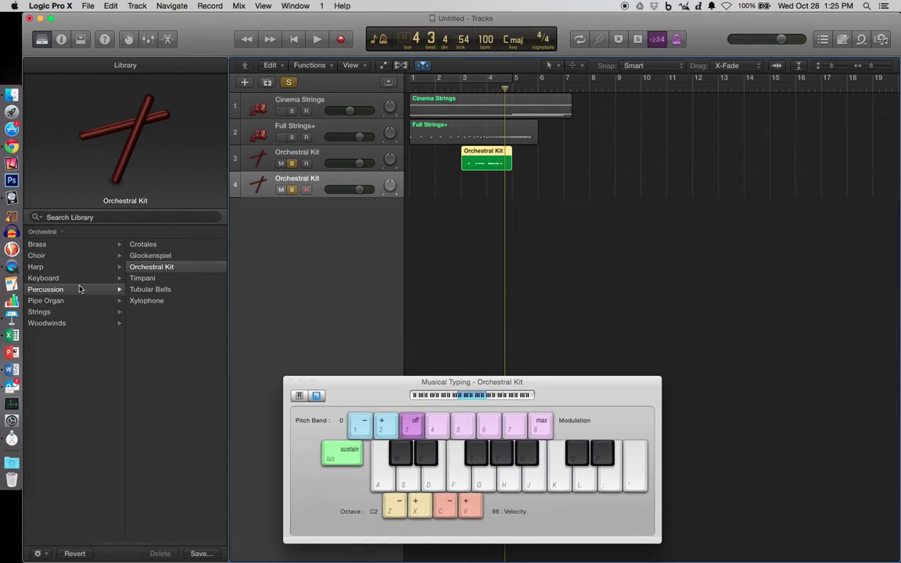
left_click(292, 162)
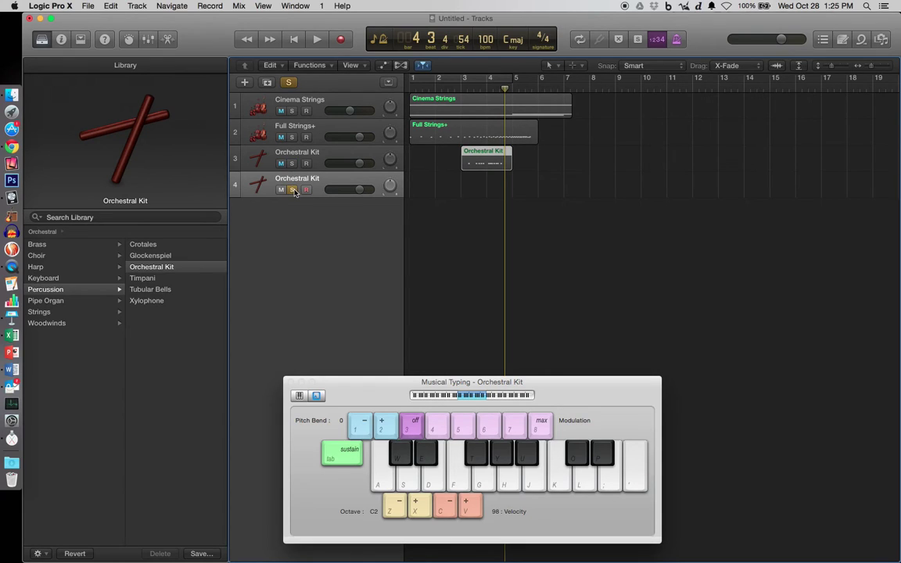
left_click(294, 192)
- Audition C-Beams Glittering and Dystopian Soundscape synth patches, settling on Glass Sky for track 4
scroll(59, 278, "left", 5)
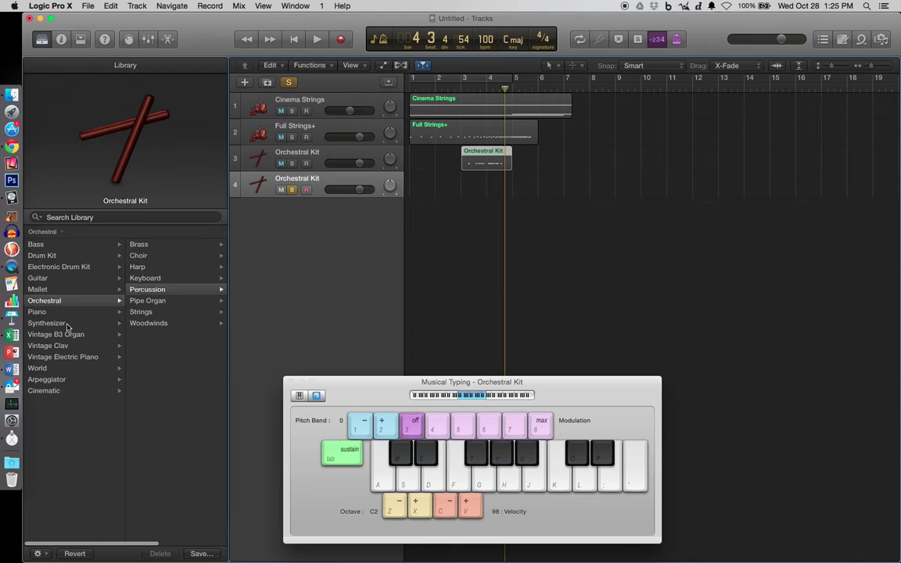
left_click(68, 324)
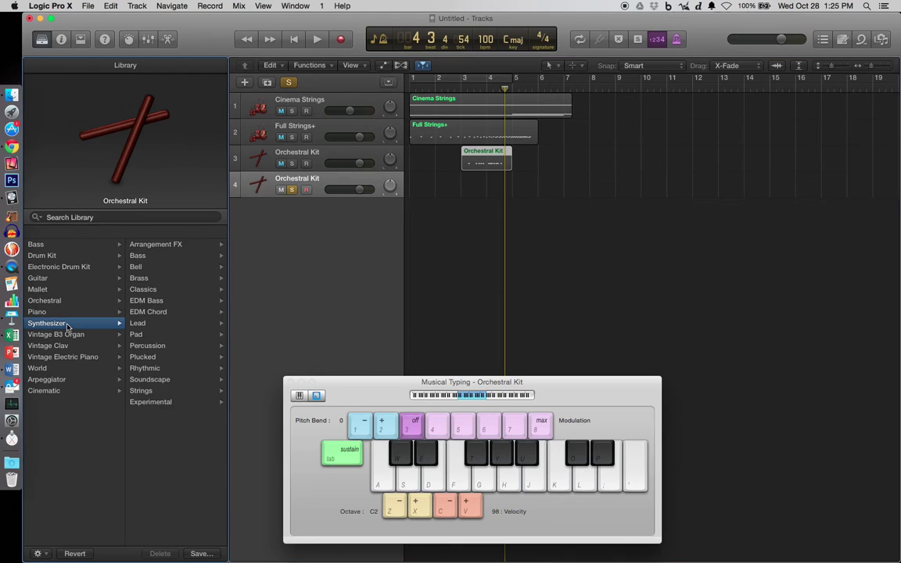
left_click(164, 384)
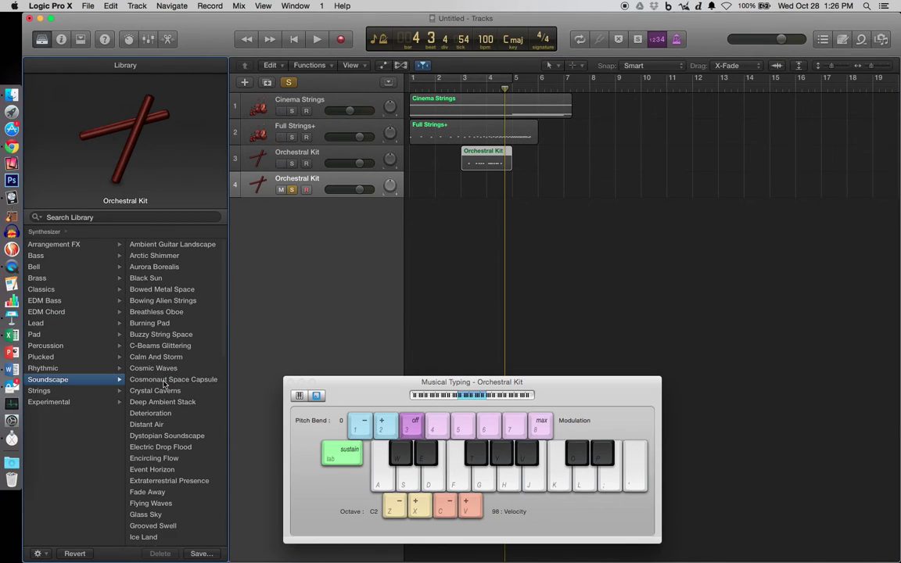
left_click(160, 345)
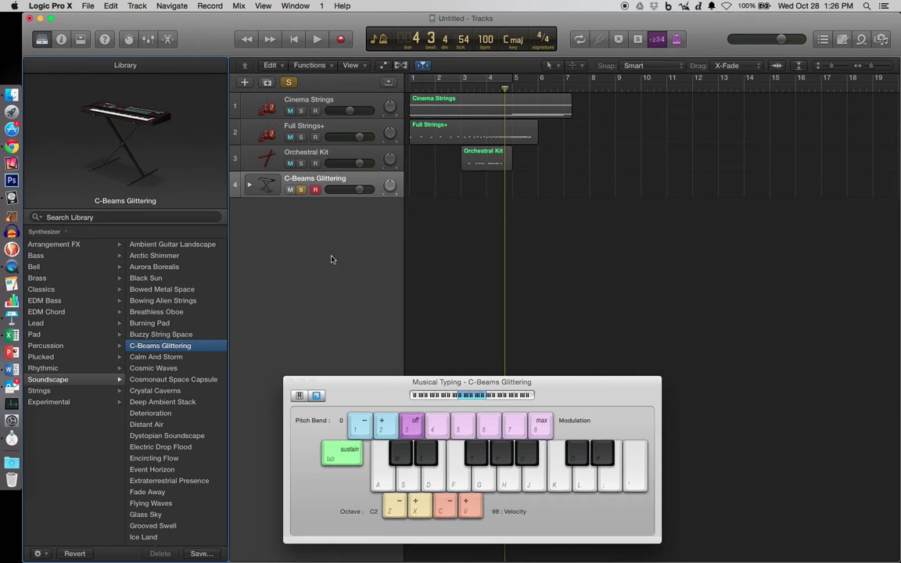
key("d")
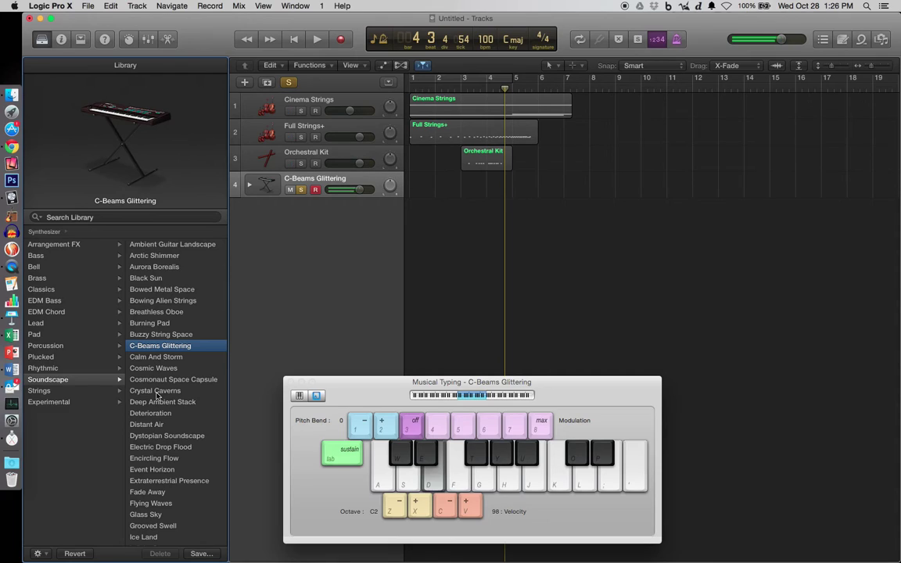
left_click(201, 440)
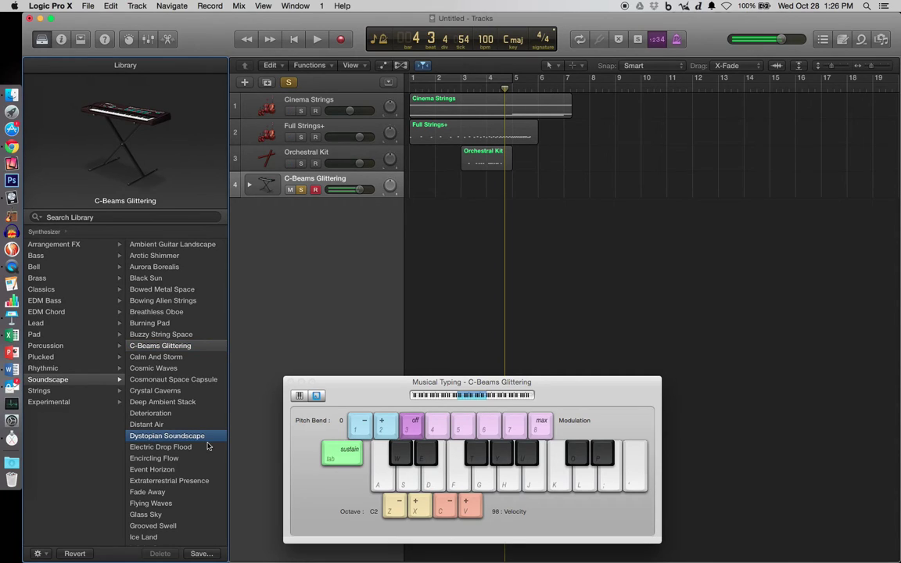
key("f")
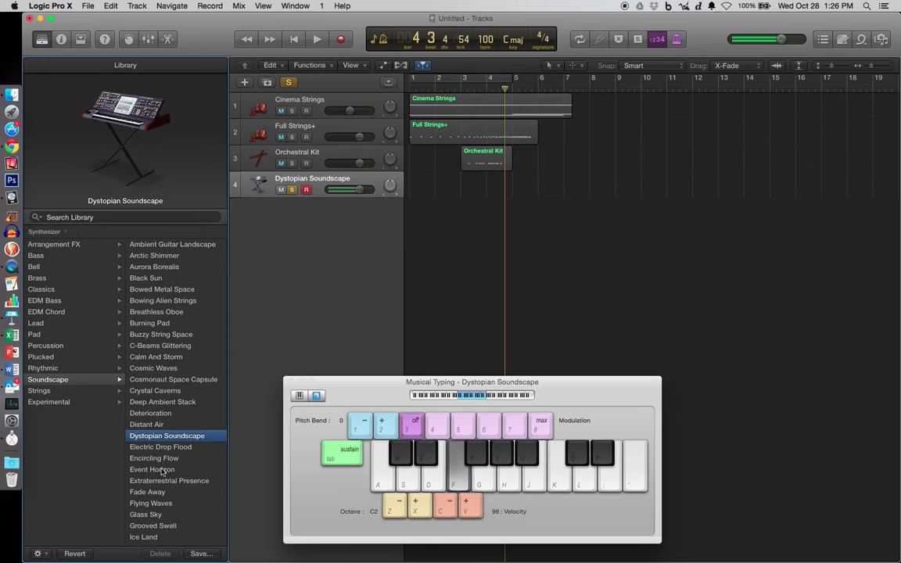
left_click(156, 514)
key("a")
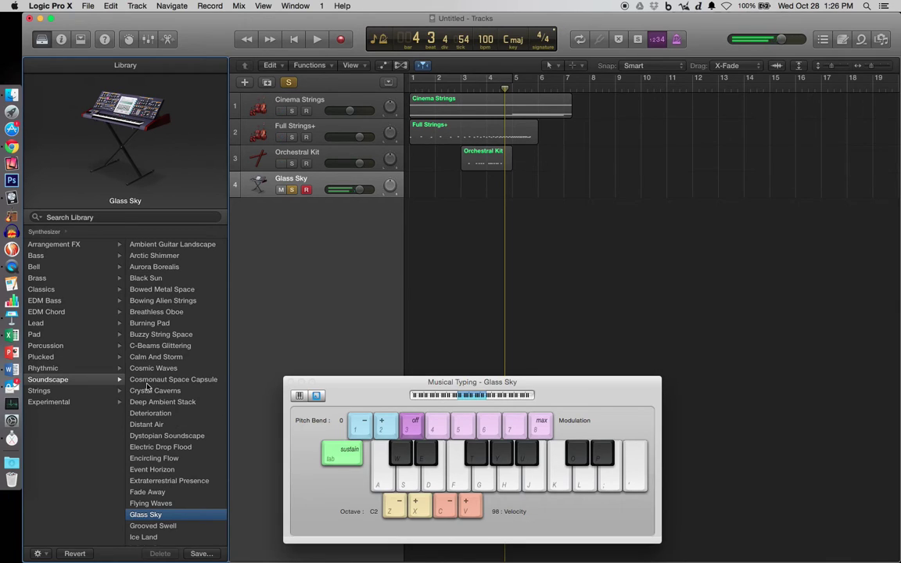
left_click(74, 391)
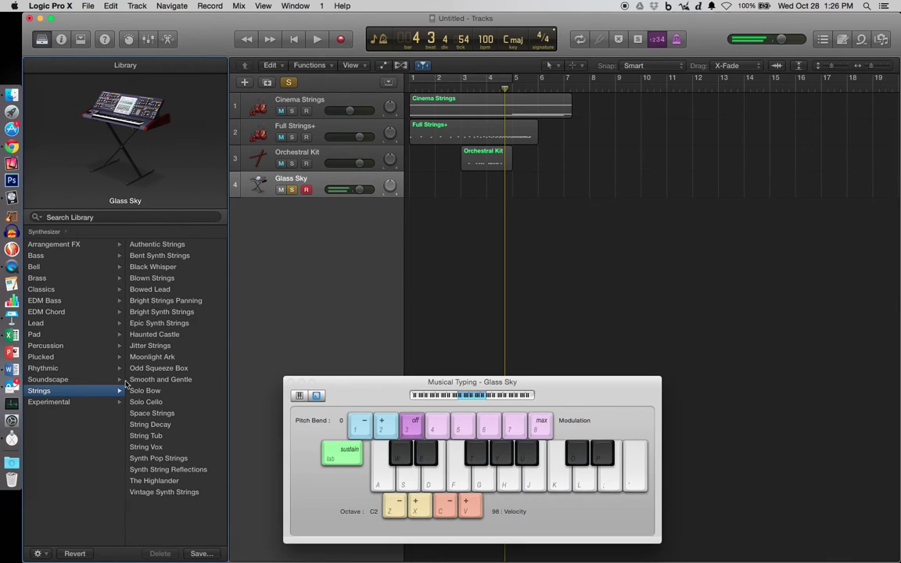
- Try the Smooth and Gentle patch, then load Bright Strings Panning and hear it with the project
left_click(188, 380)
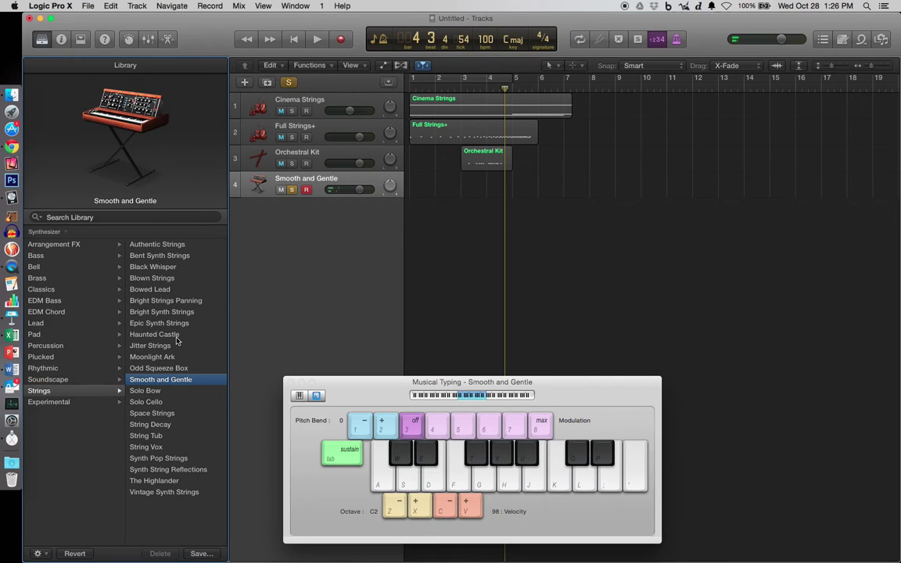
key("d")
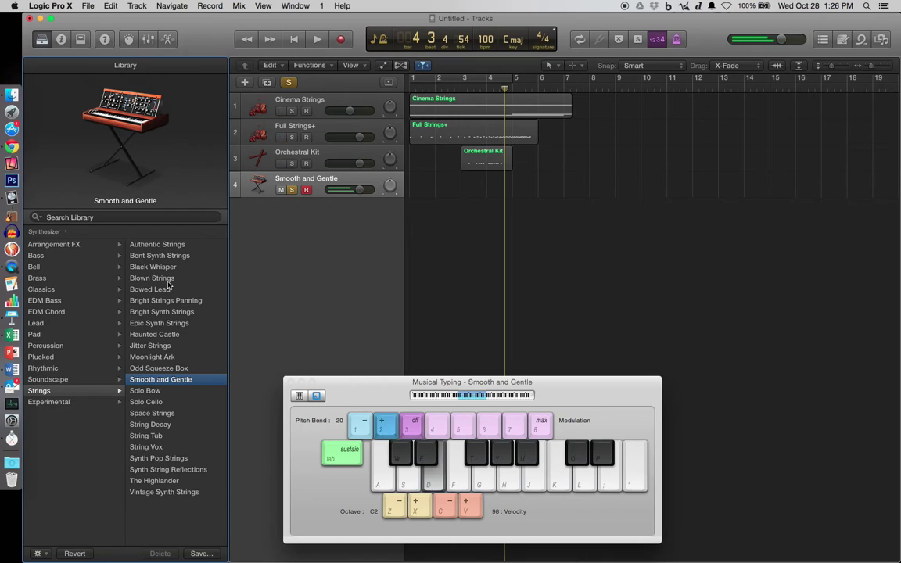
left_click(163, 301)
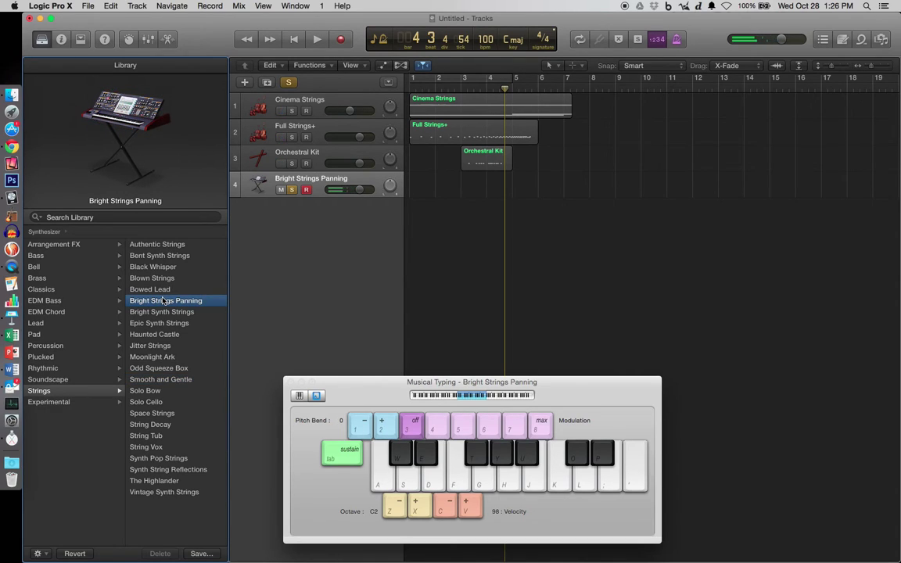
key("space")
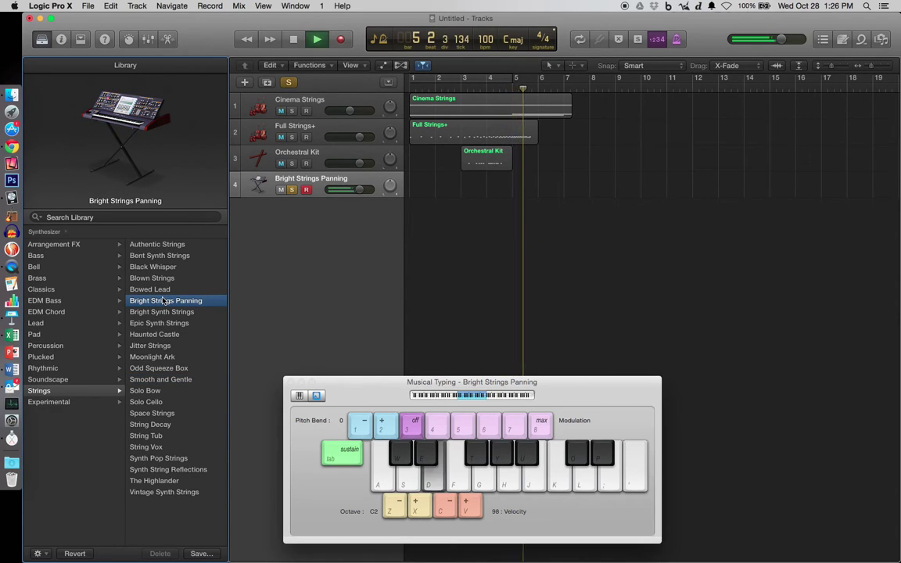
key("space")
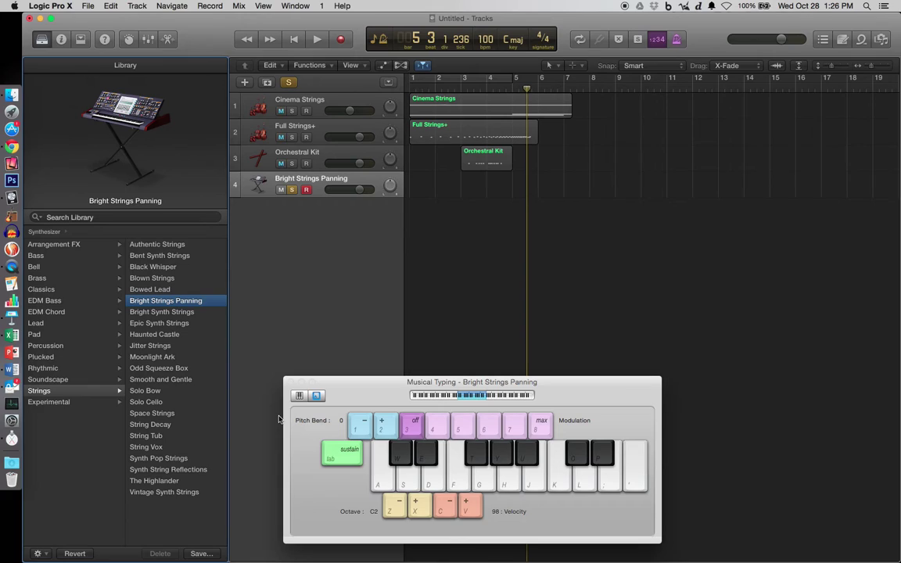
- Audition Bright Strings Panning in octaves C1 and C2 and practise the melody notes
left_click(394, 508)
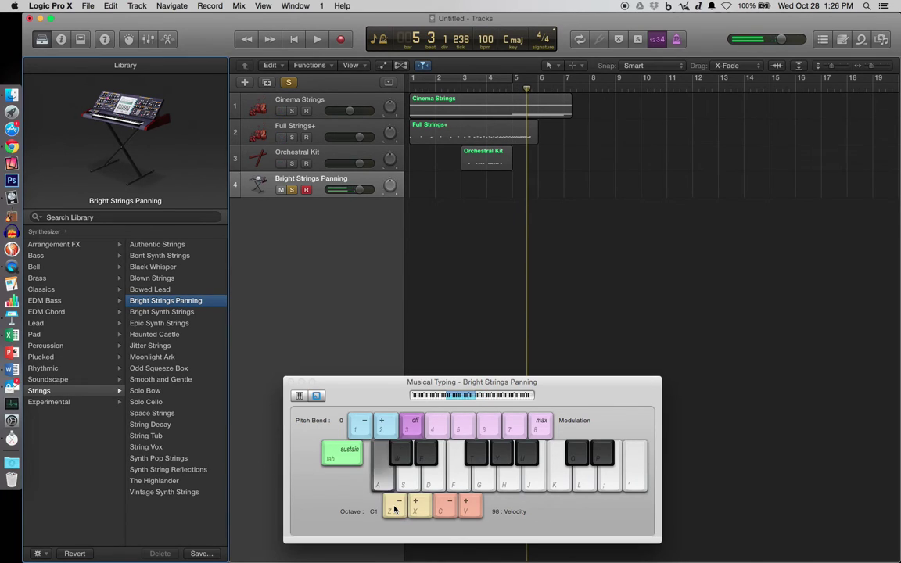
key("w")
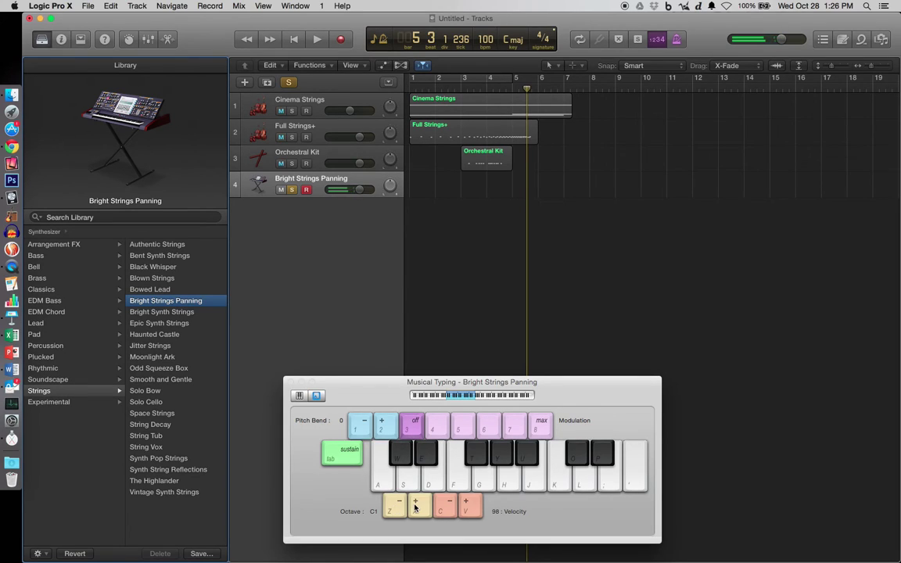
left_click(415, 507)
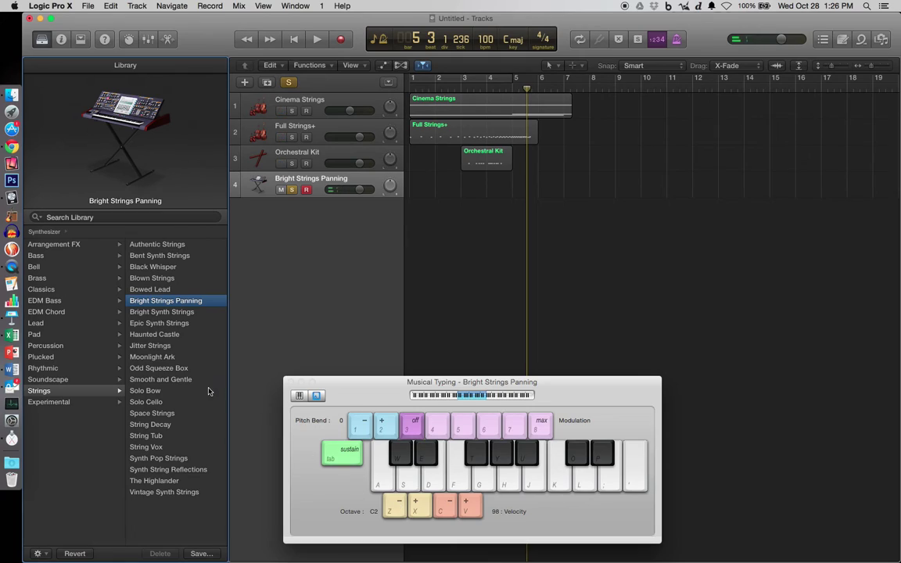
key("d")
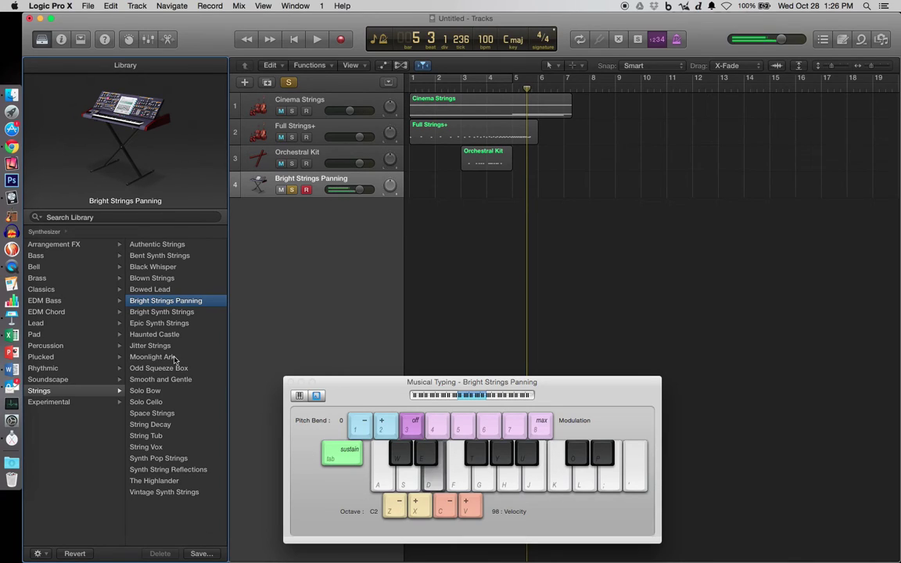
key("y")
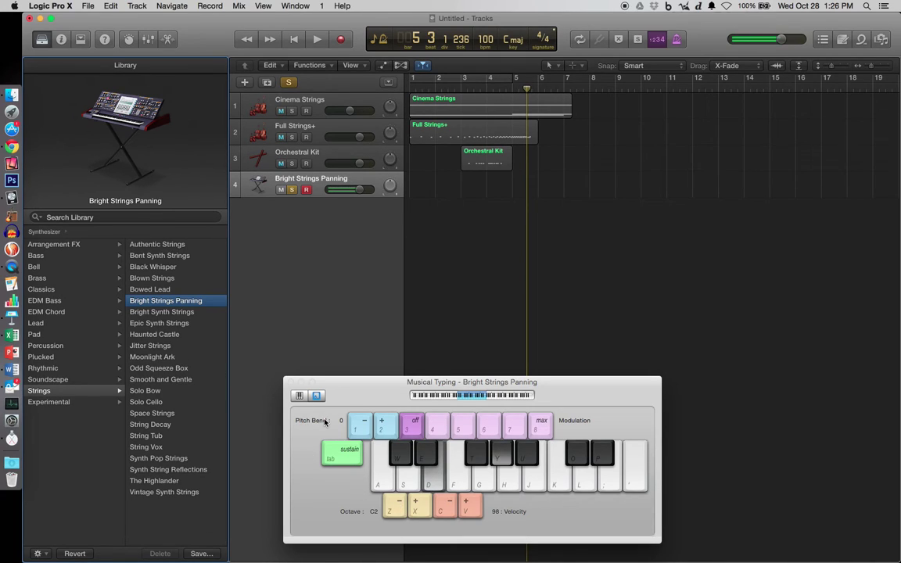
key("d")
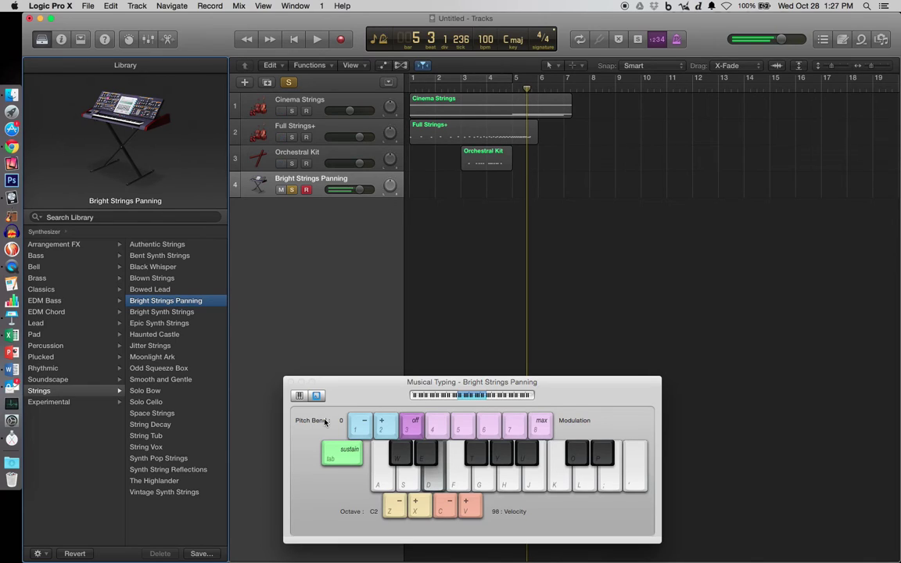
key("g")
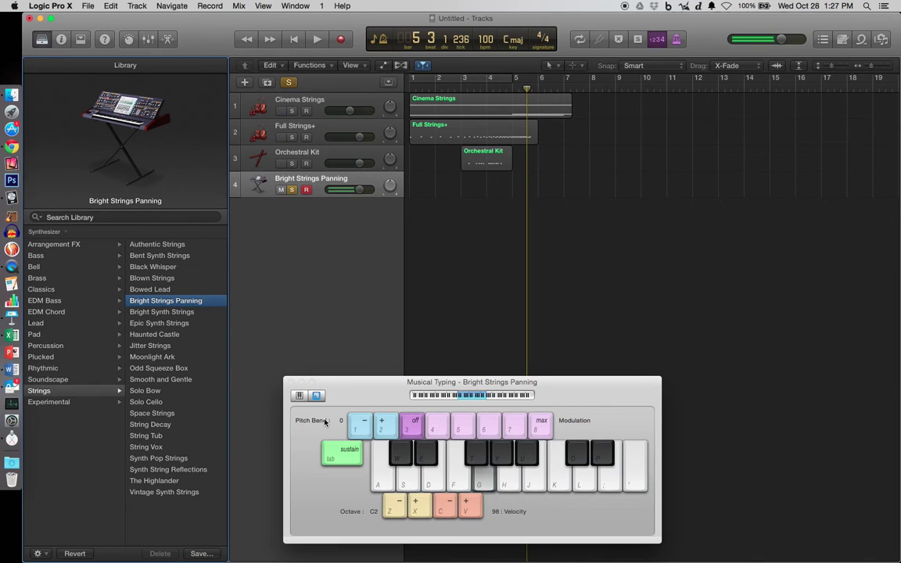
key("d")
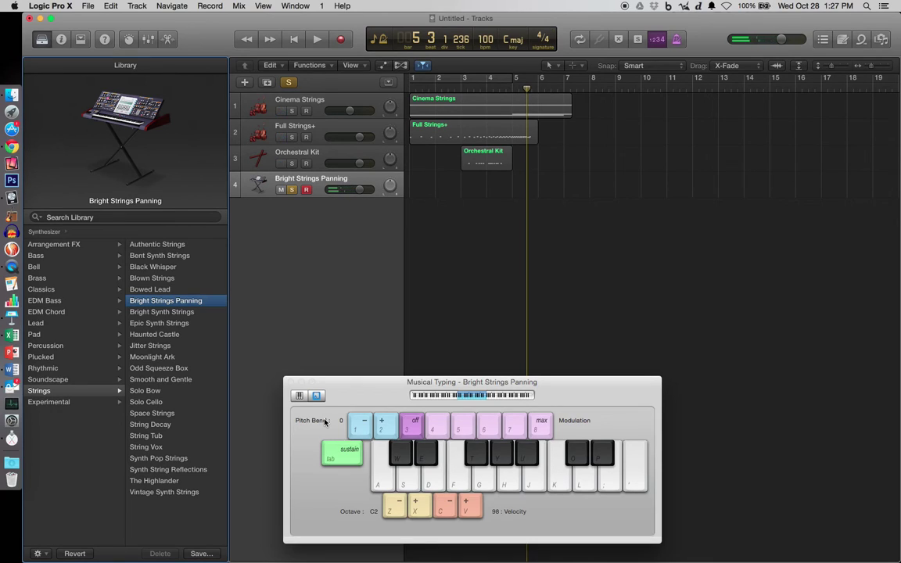
key("d")
key("g")
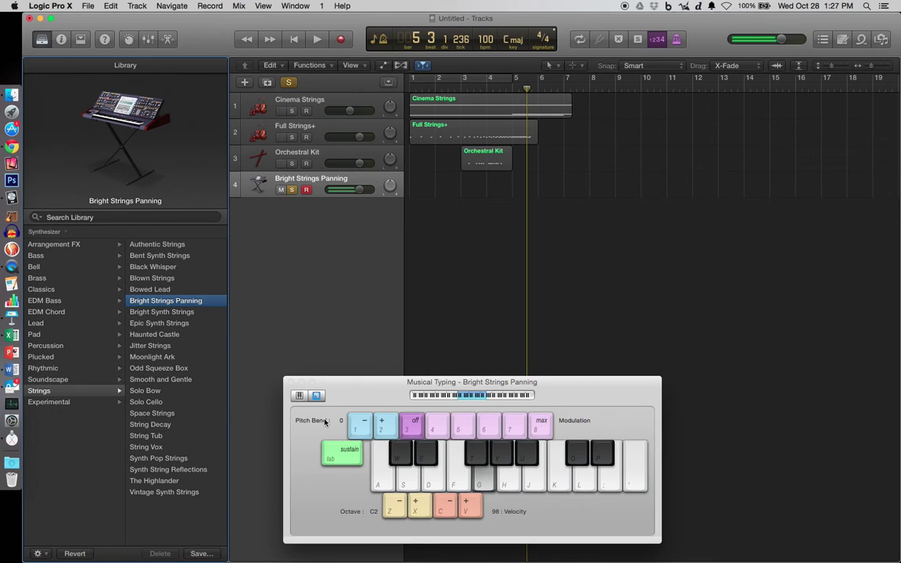
key("d")
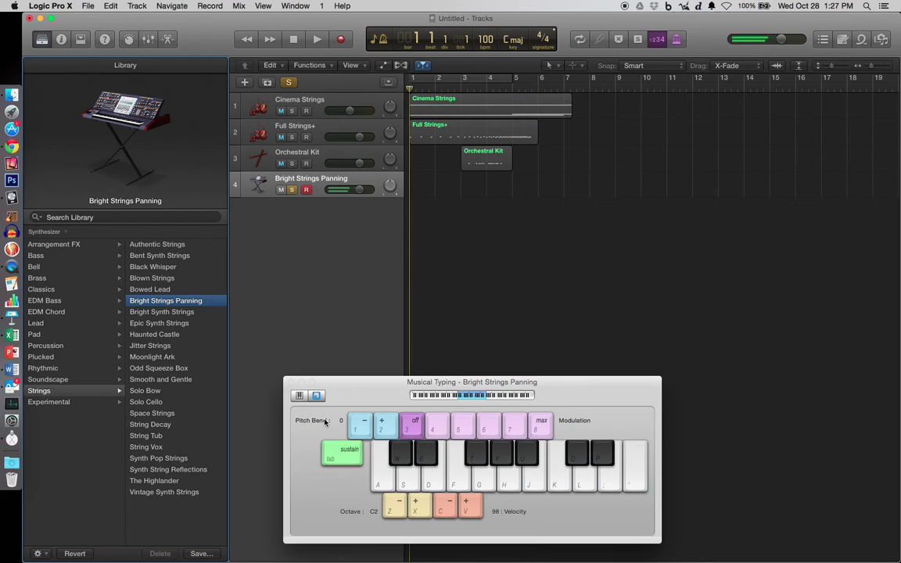
- Rewind to the start, record a trial take on track 4, then delete that region
key("Return")
left_click(351, 44)
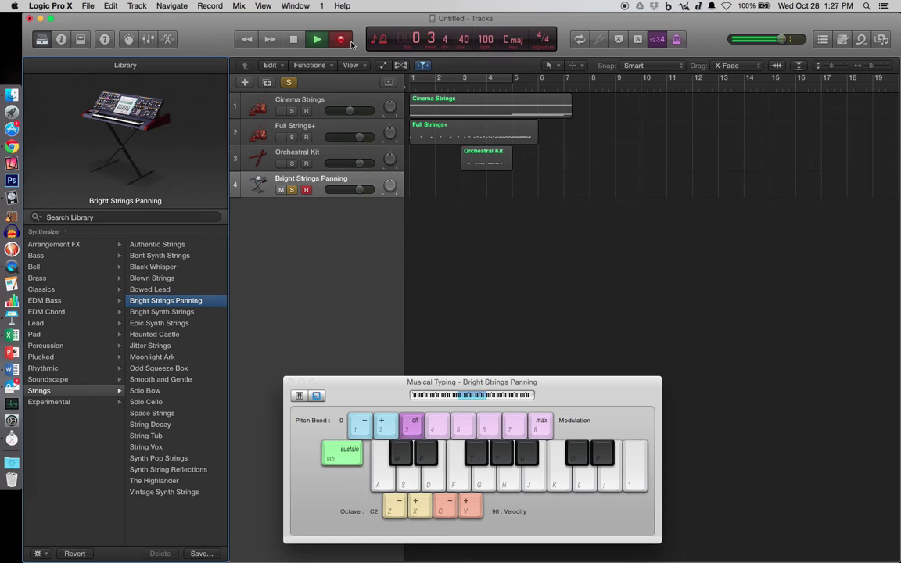
key("d")
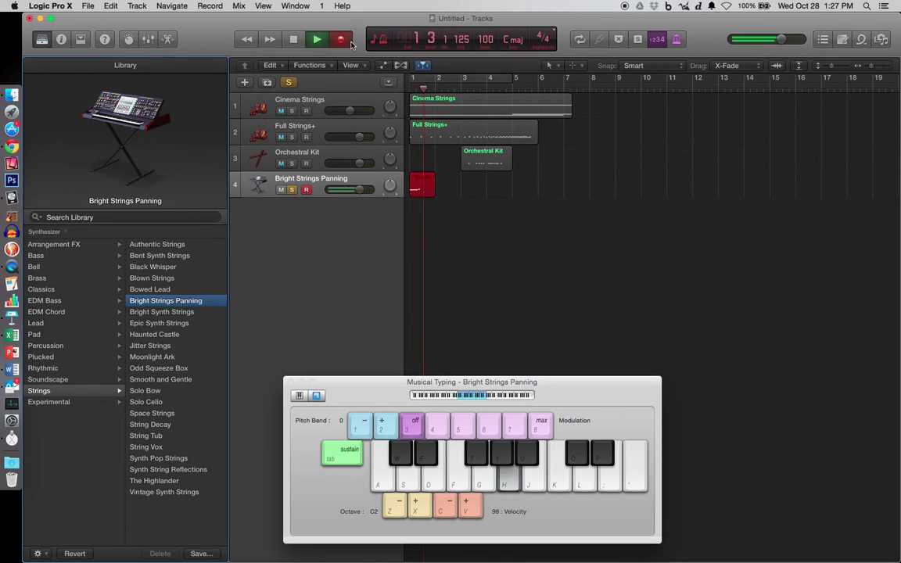
key("space")
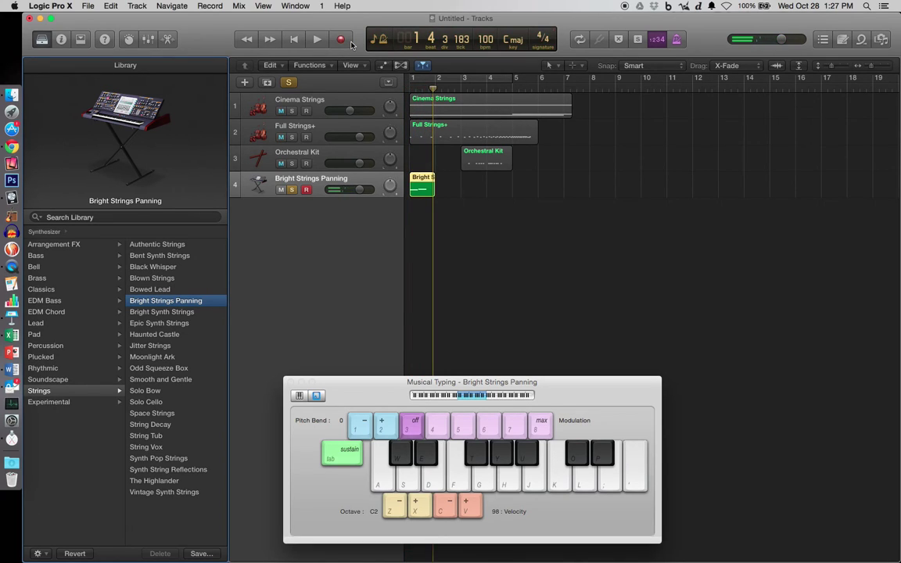
left_click(421, 178)
key("Delete")
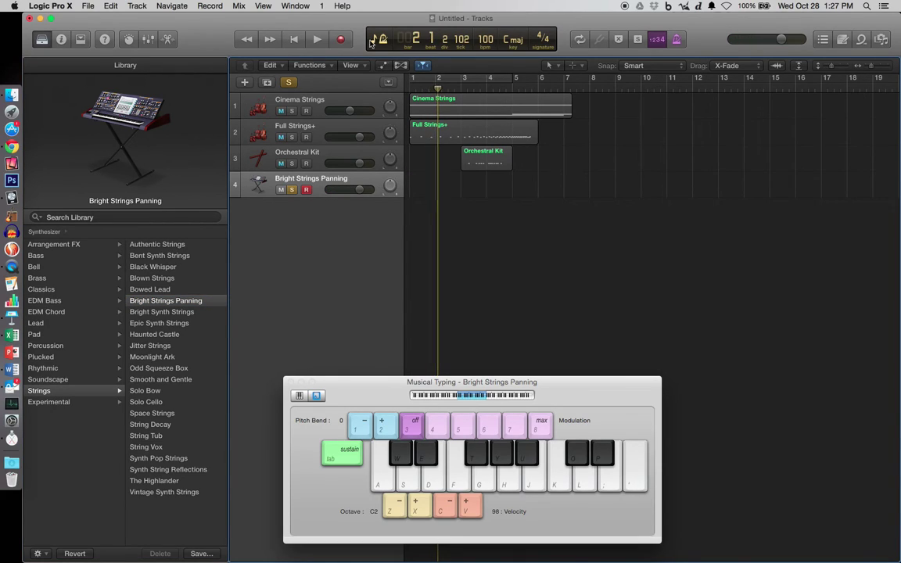
- Record a new take of the two-note melody on track 4
left_click(340, 39)
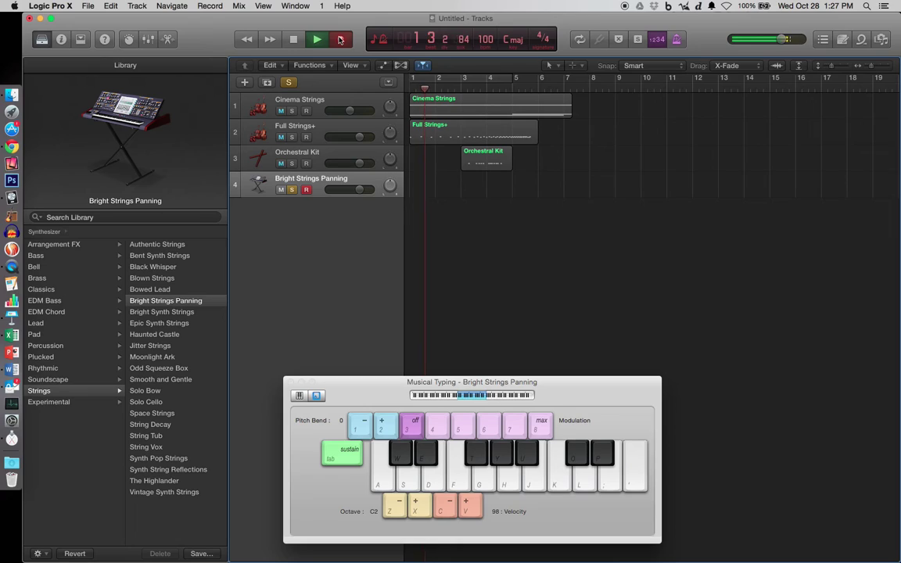
key("d")
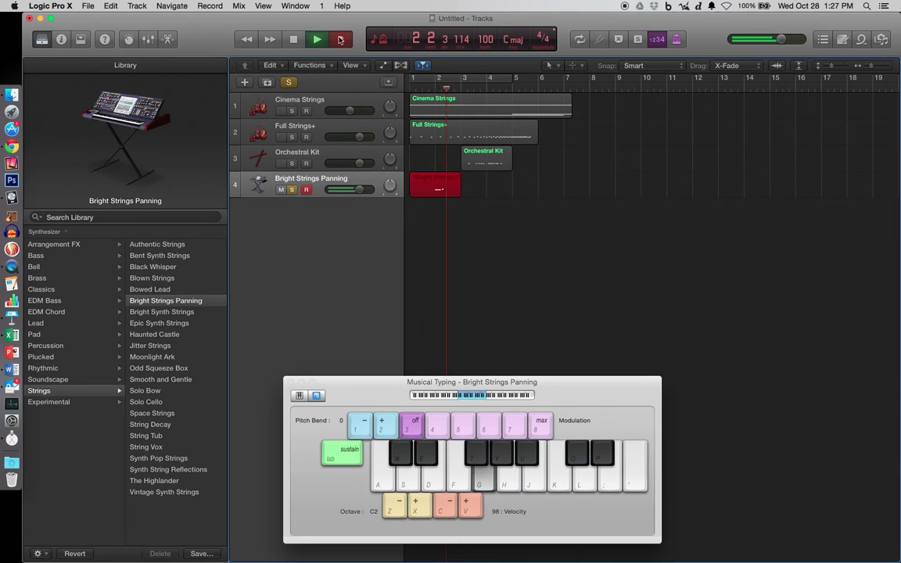
key("d")
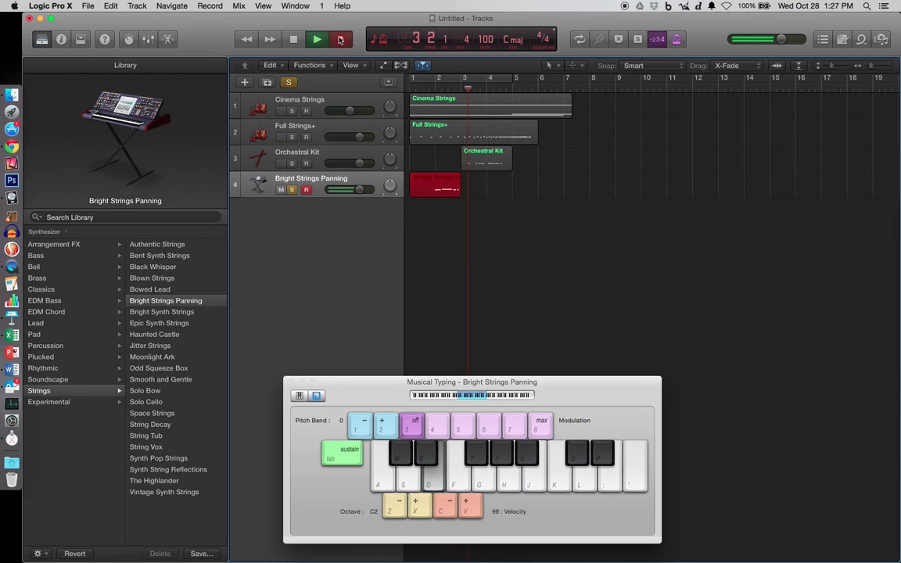
left_click(340, 39)
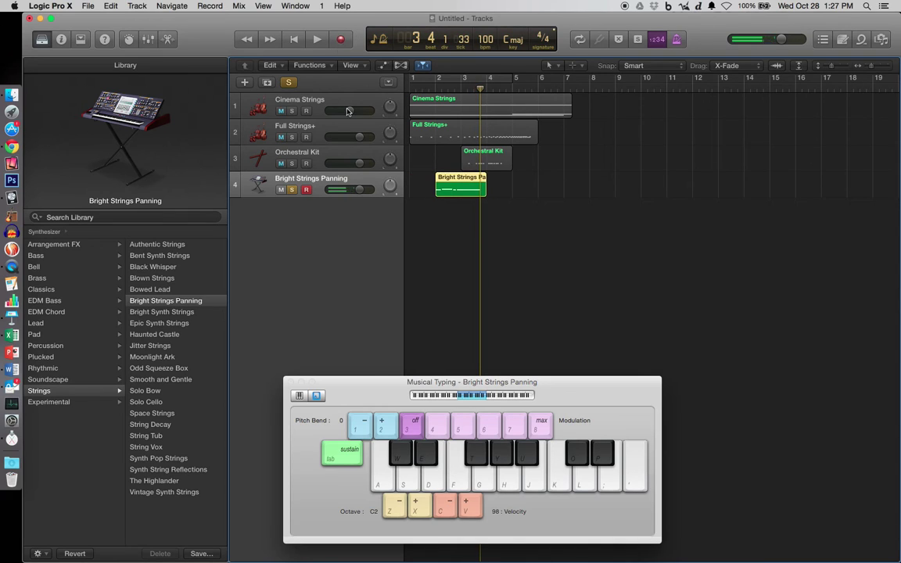
- Open the recorded region in the Piano Roll and select its four melody notes
double_click(467, 193)
left_click_drag(492, 385, 712, 58)
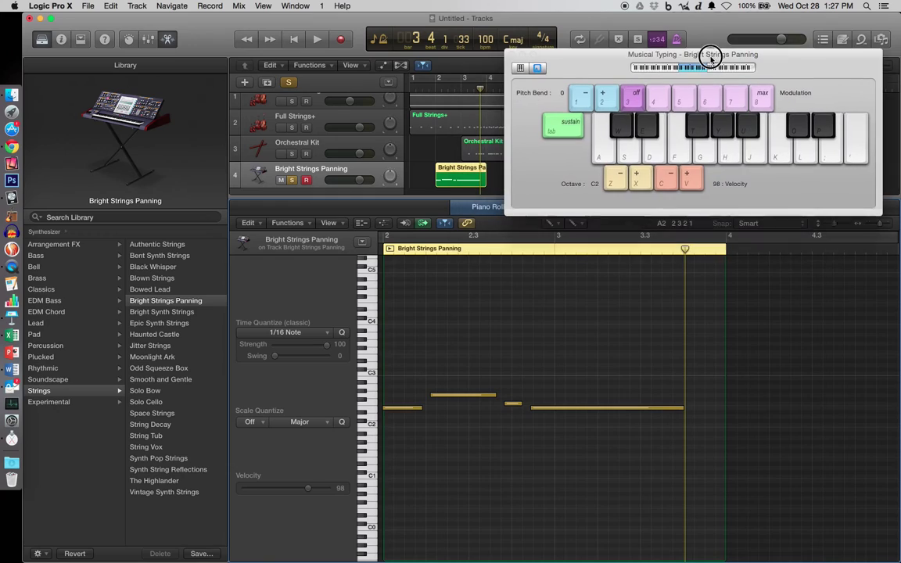
scroll(499, 336, "down", 3)
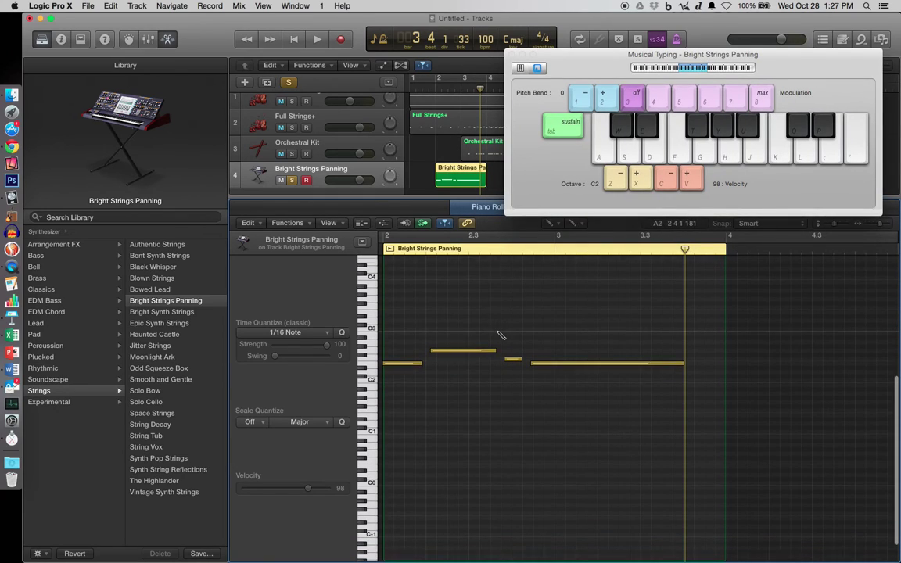
left_click(401, 364)
left_click(457, 351, "shift")
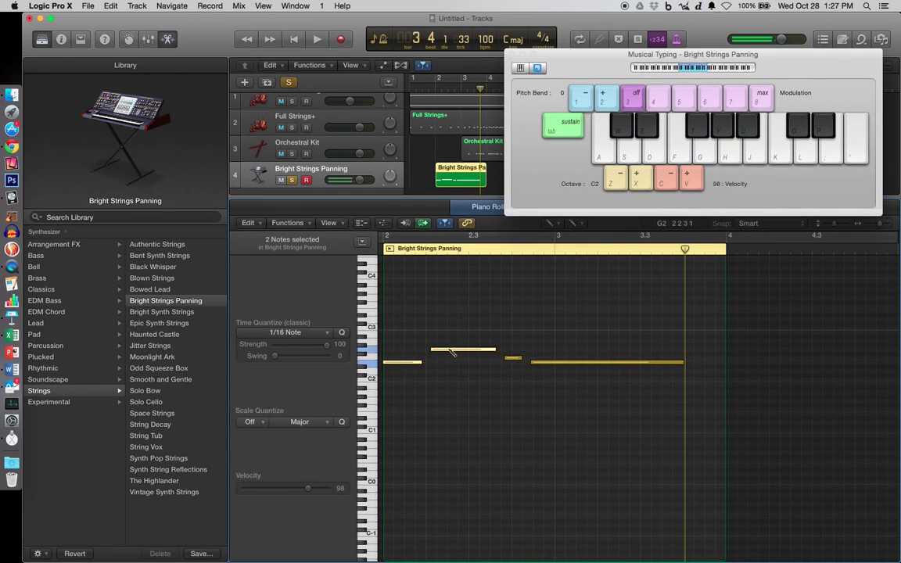
left_click(510, 358, "shift")
left_click(539, 362, "shift")
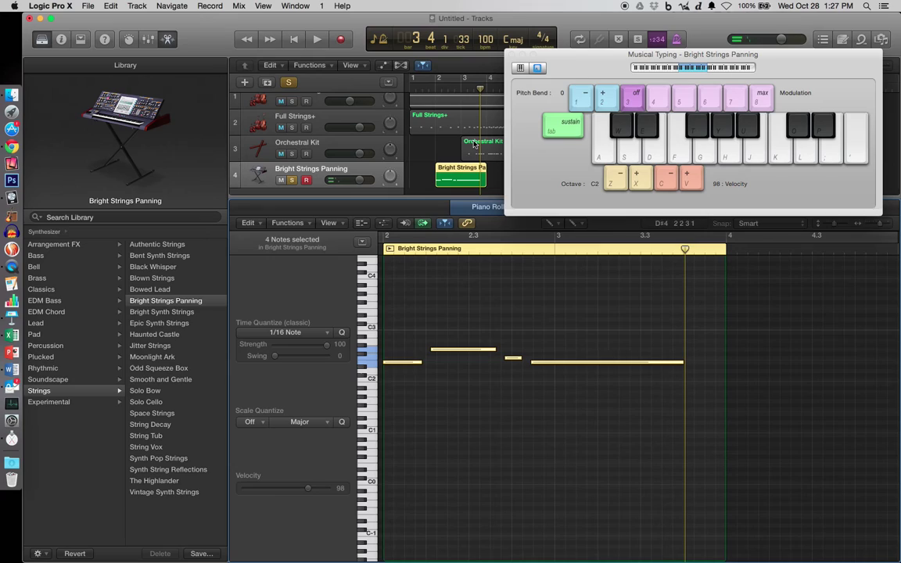
- Add a note at C1 and raise it to D#1, then copy the melody an octave lower
left_click(389, 431)
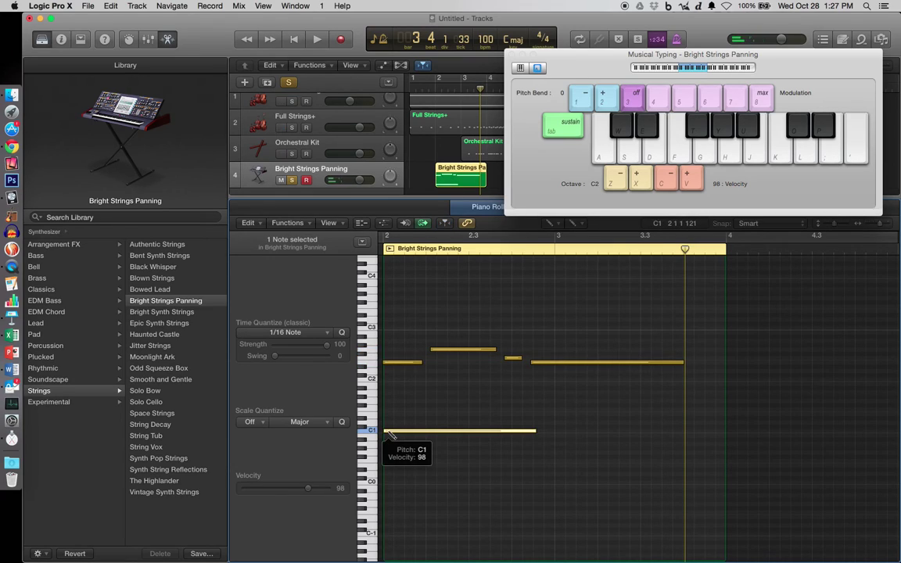
left_click(377, 365)
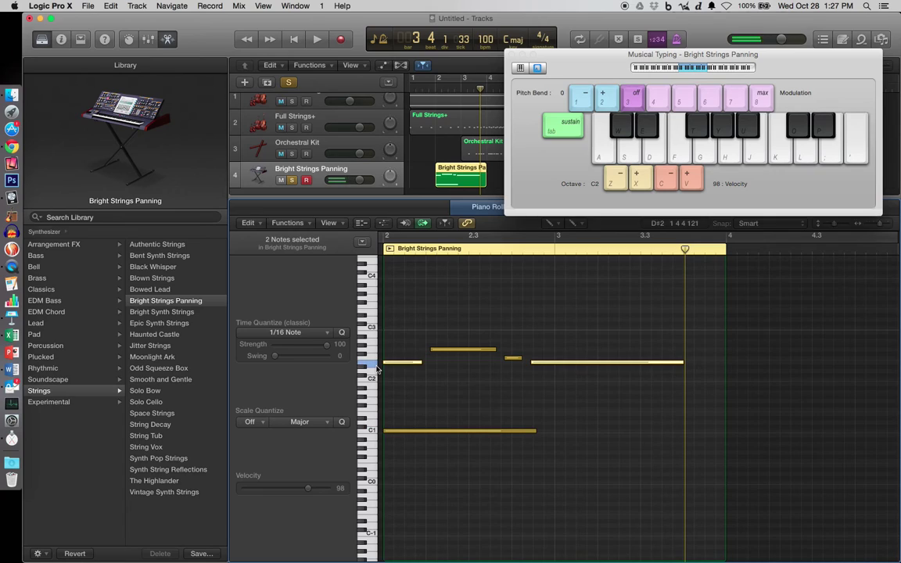
left_click(389, 431)
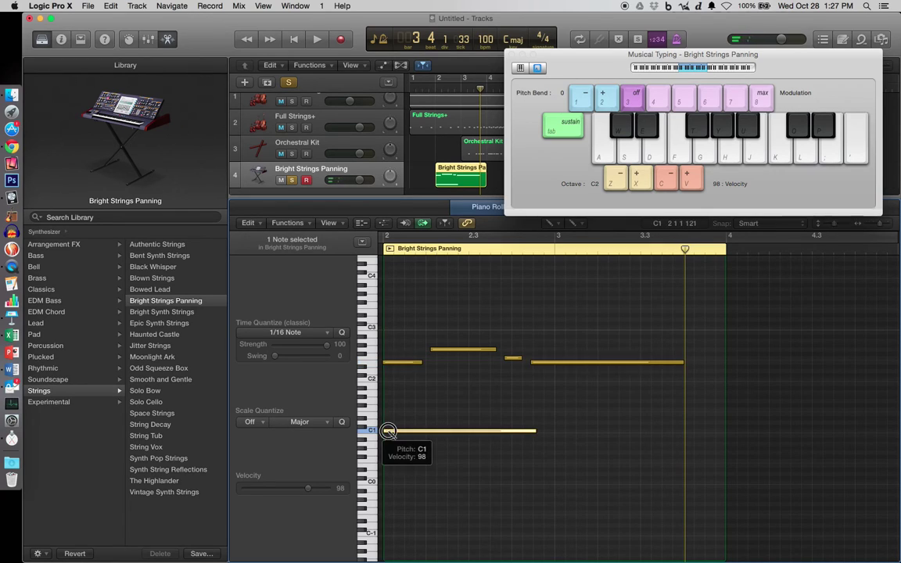
left_click_drag(389, 431, 391, 415)
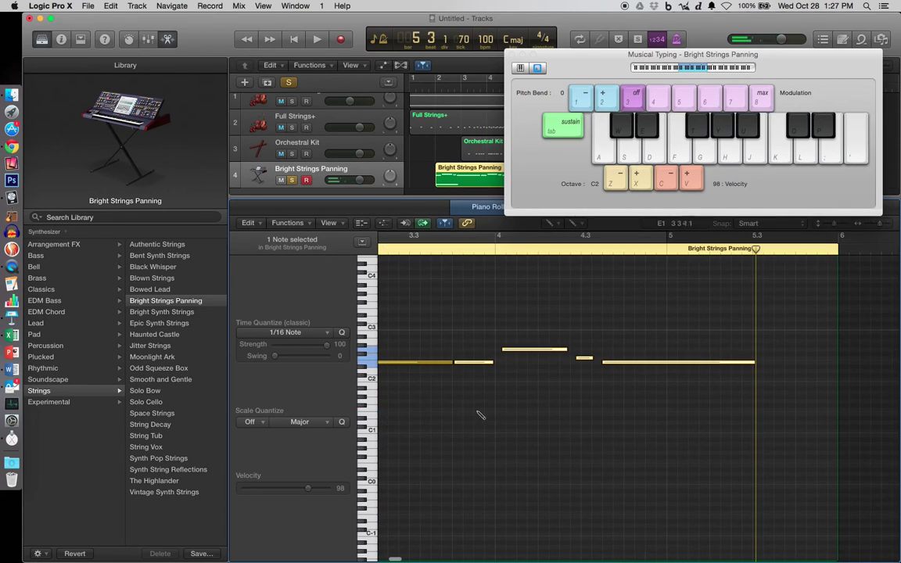
left_click_drag(477, 365, 561, 413)
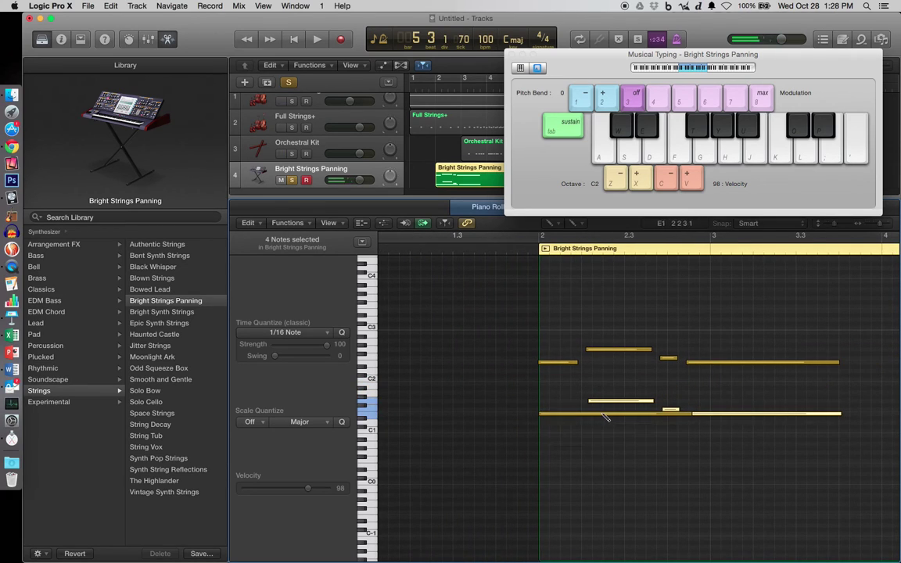
- Delete the stray long low note and play the doubled melody from bar 2
left_click(603, 413)
key("Delete")
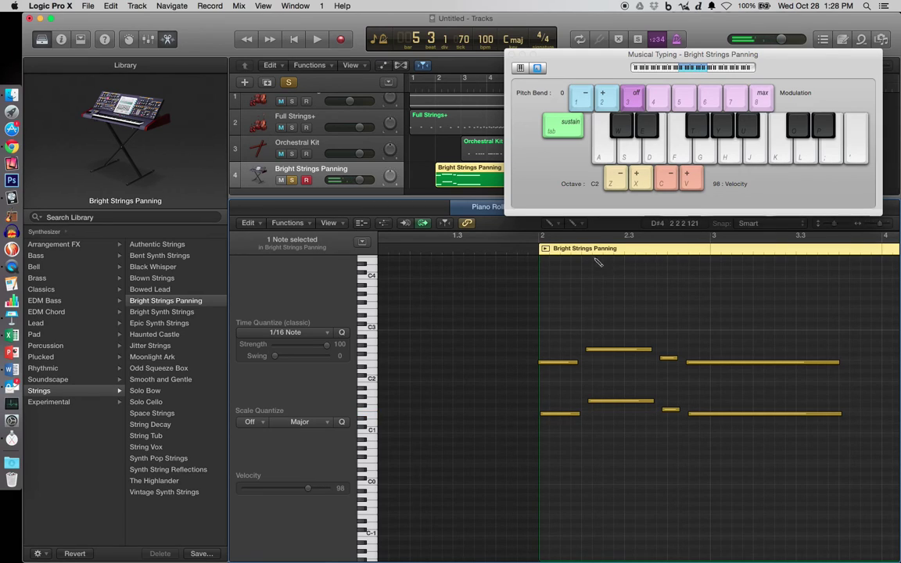
double_click(441, 79)
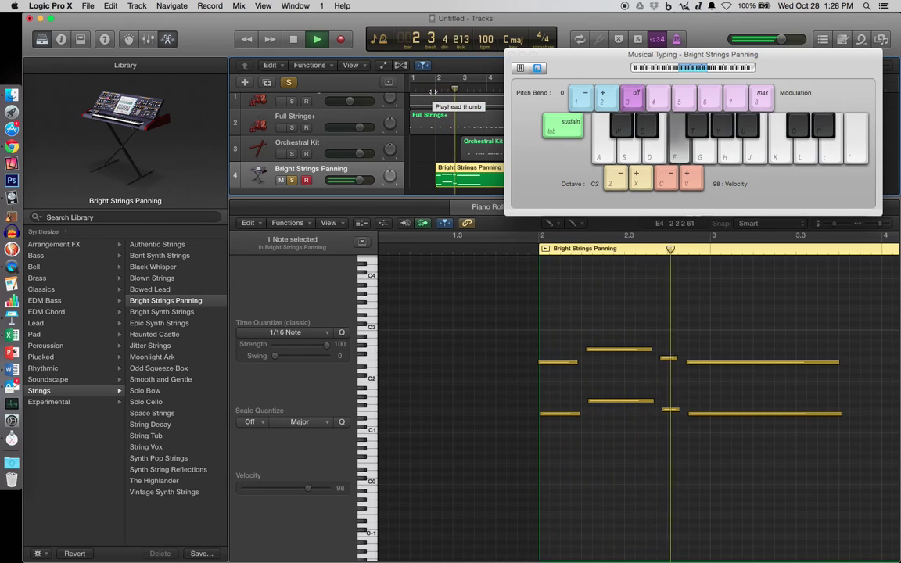
key("space")
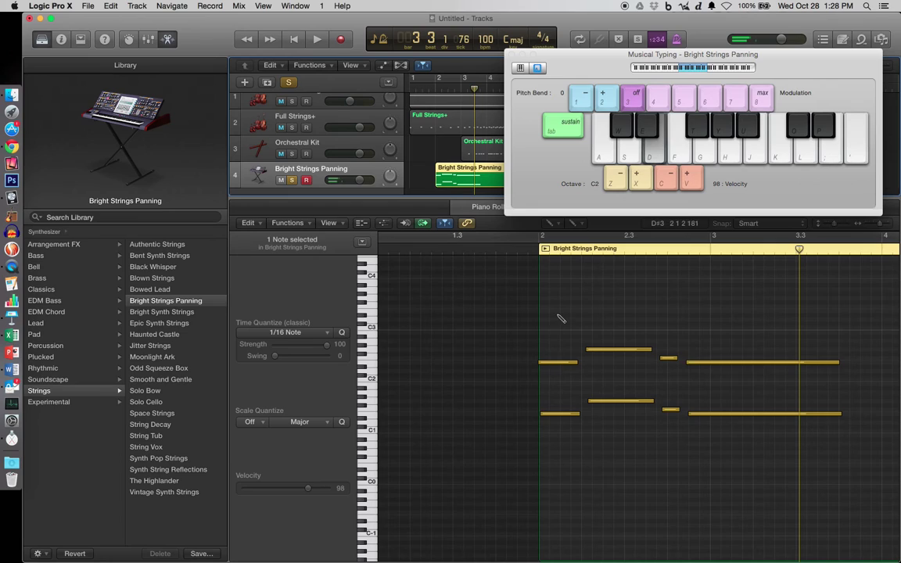
- Add a long note above the melody, raise it from D#3 to F3, then delete it
key("shift+period")
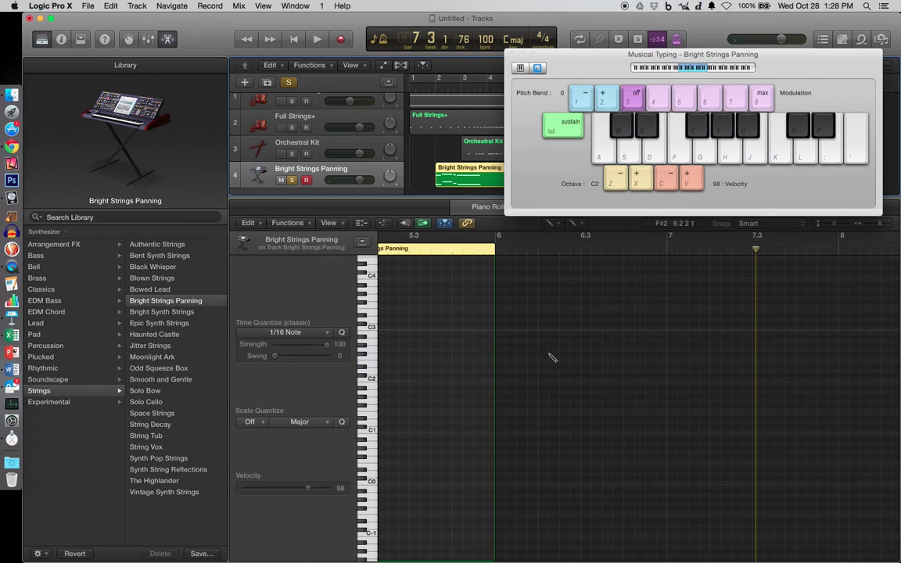
scroll(517, 292, "left", 10)
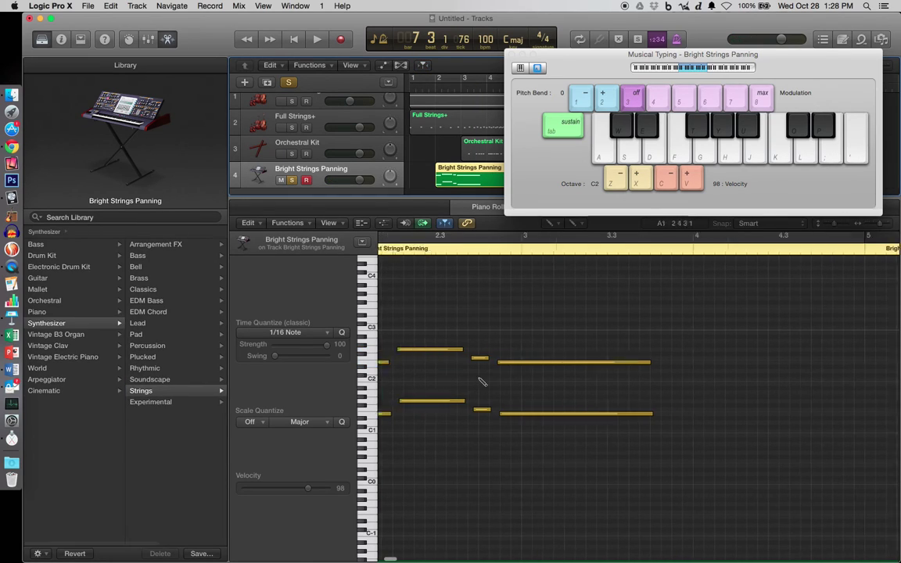
scroll(482, 381, "left", 5)
left_click(562, 315)
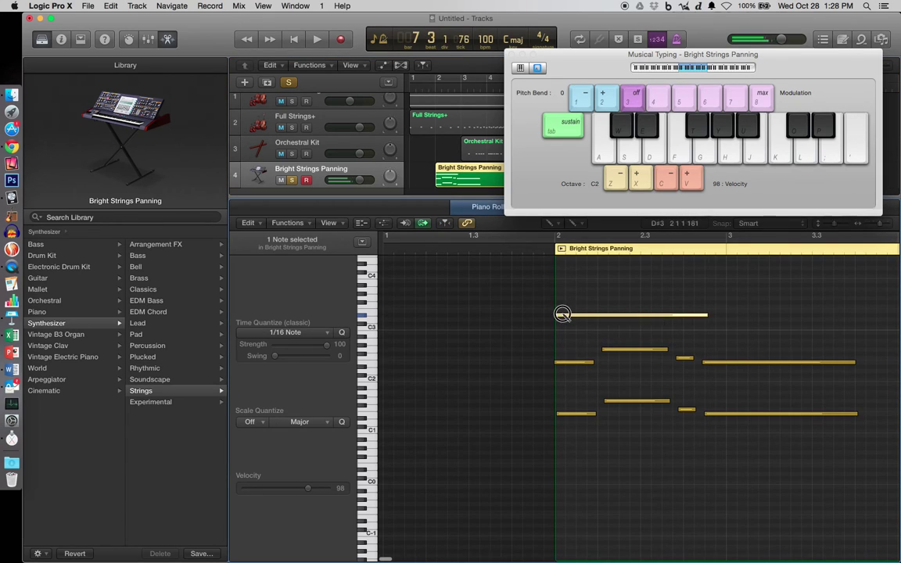
left_click_drag(561, 314, 561, 310)
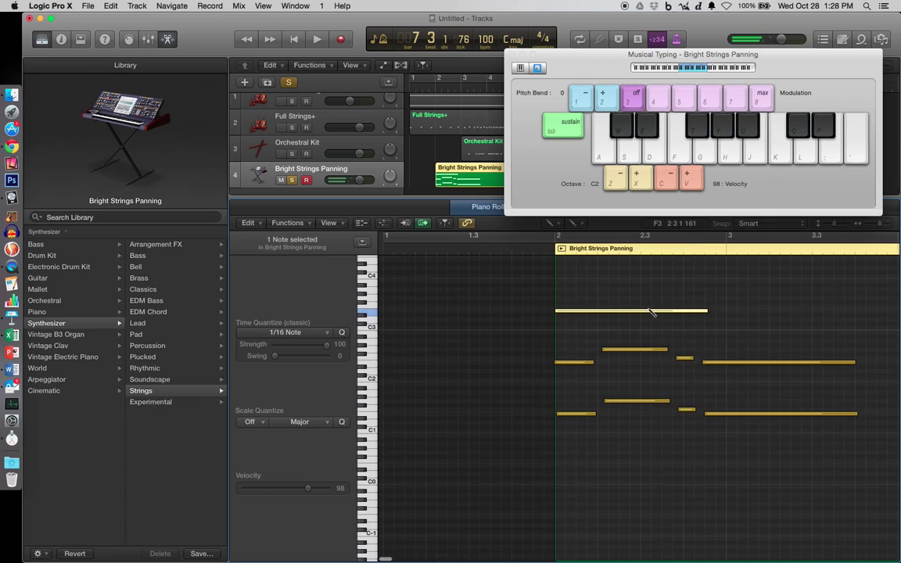
key("Delete")
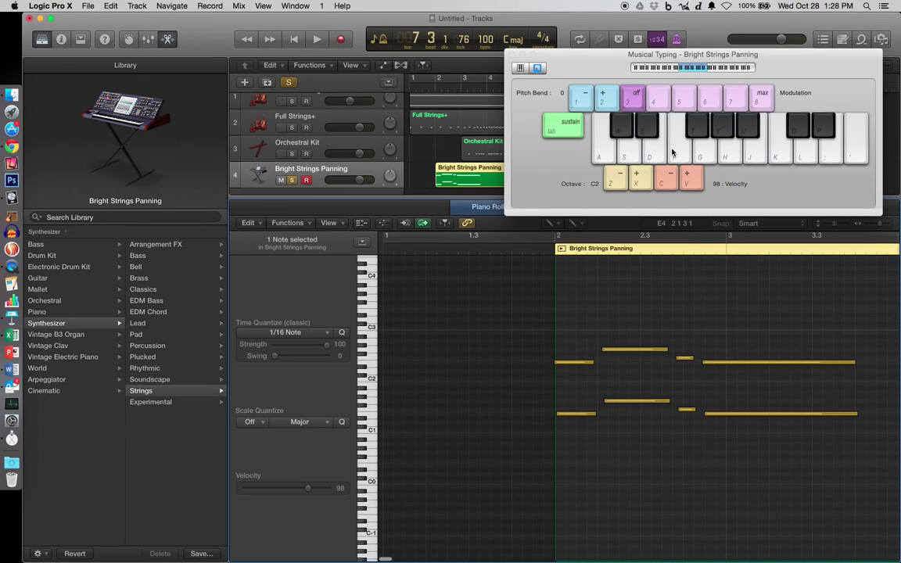
- Audition the current sound with an E minor chord, then a richer E maj7/9/11 chord
key("d")
key("g")
key("j")
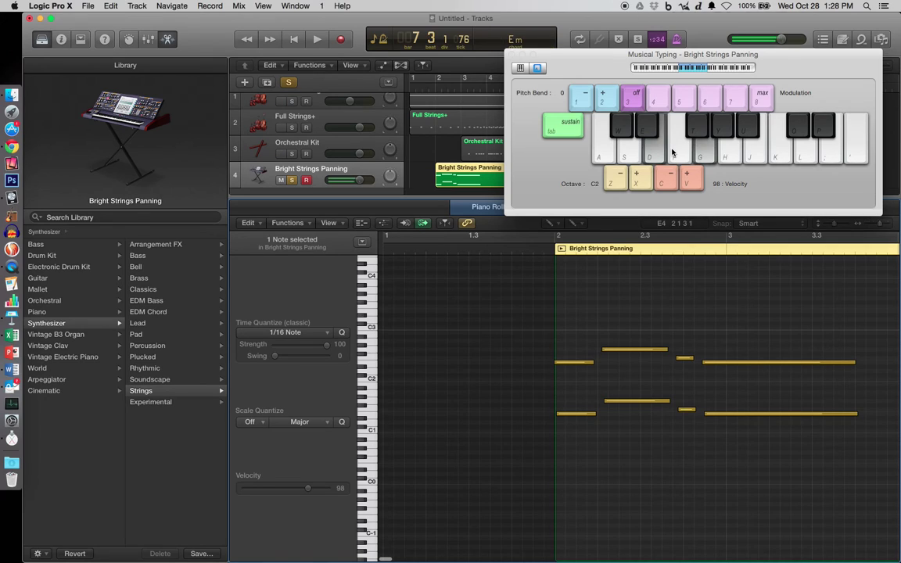
key("s")
key("d")
key("g")
key("y")
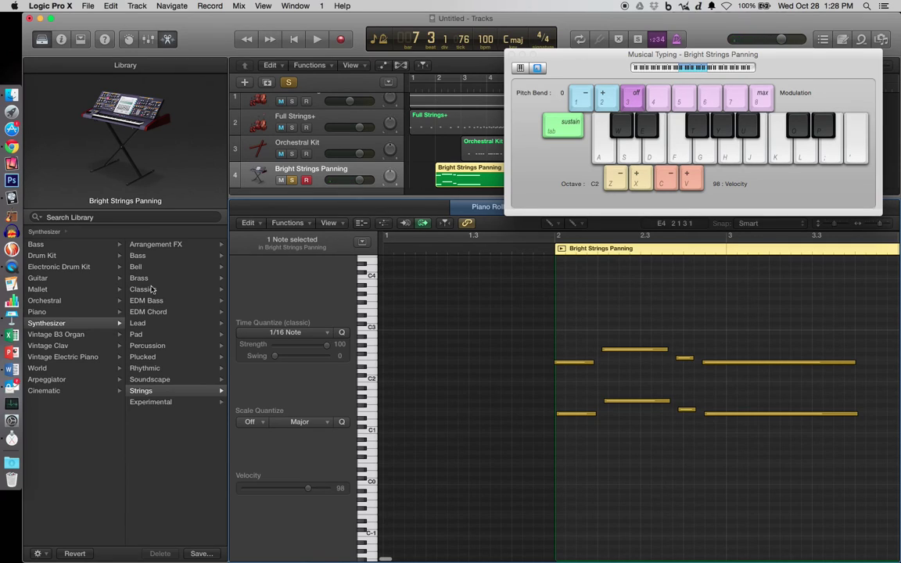
- Load World > Voice > South African Singers and play it an octave lower with pitch bend
left_click(49, 368)
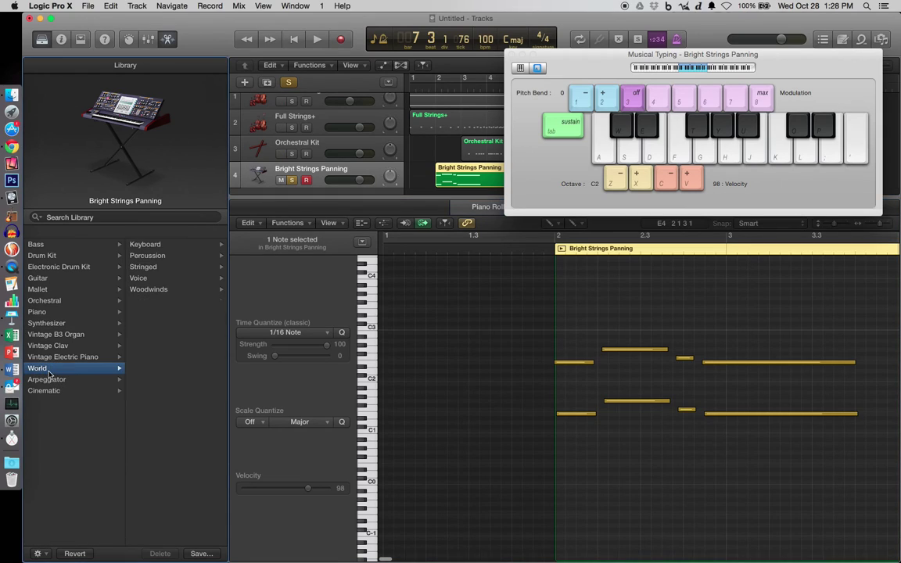
left_click(140, 278)
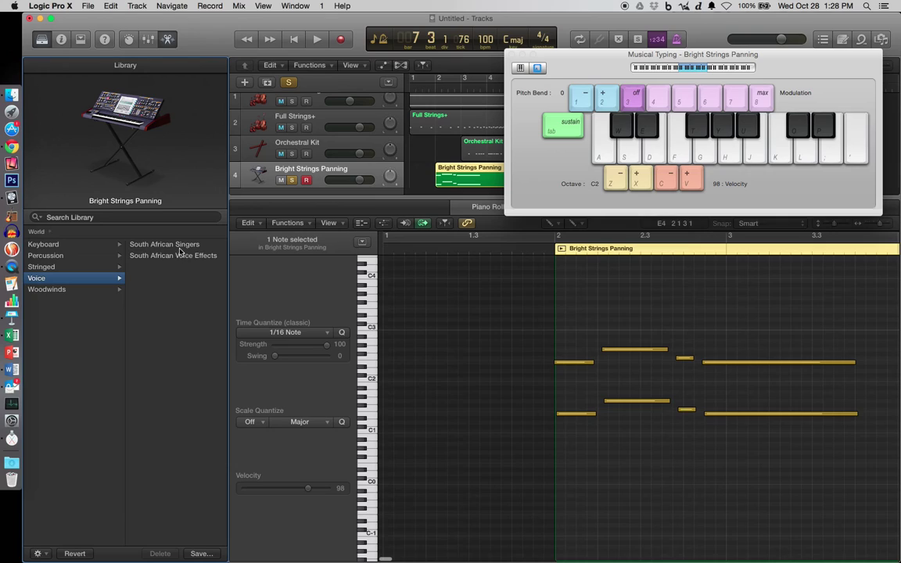
left_click(180, 247)
key("a")
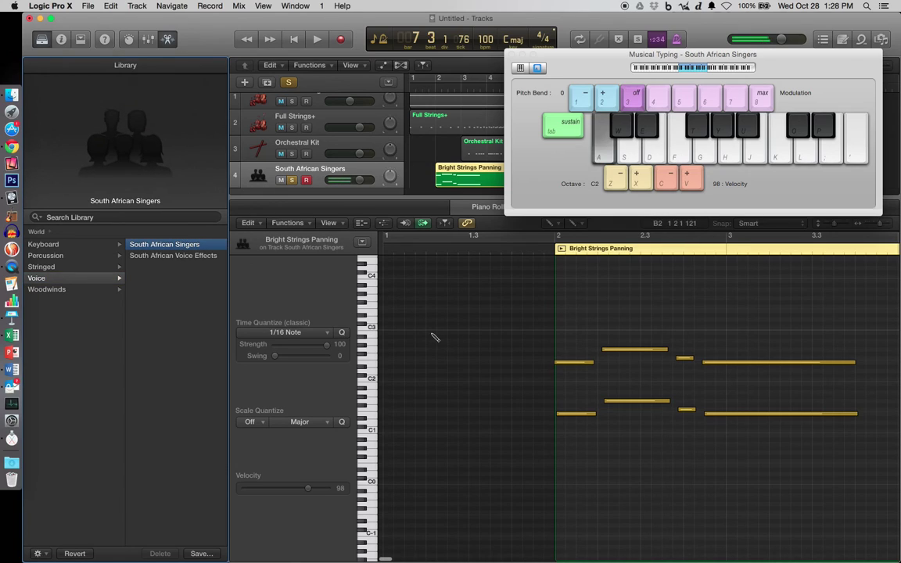
left_click(620, 174)
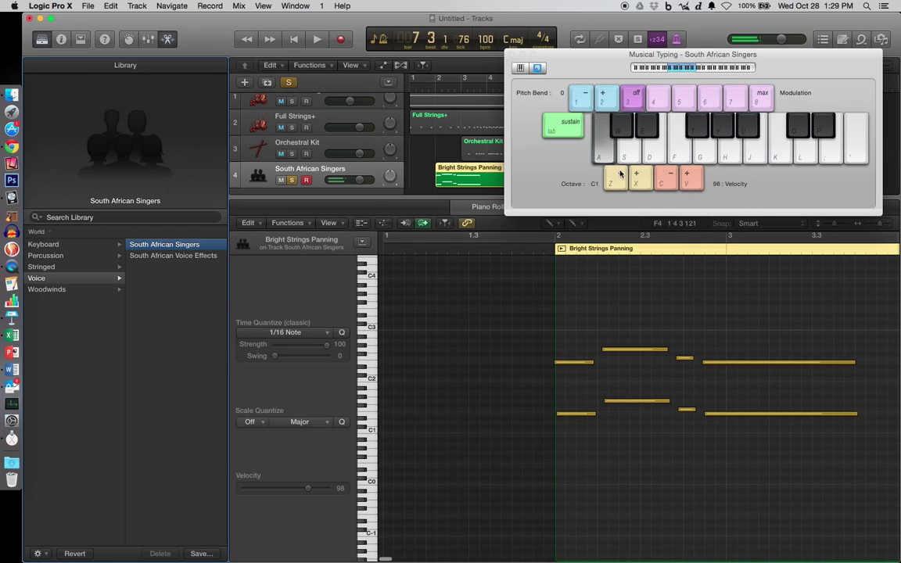
key("1")
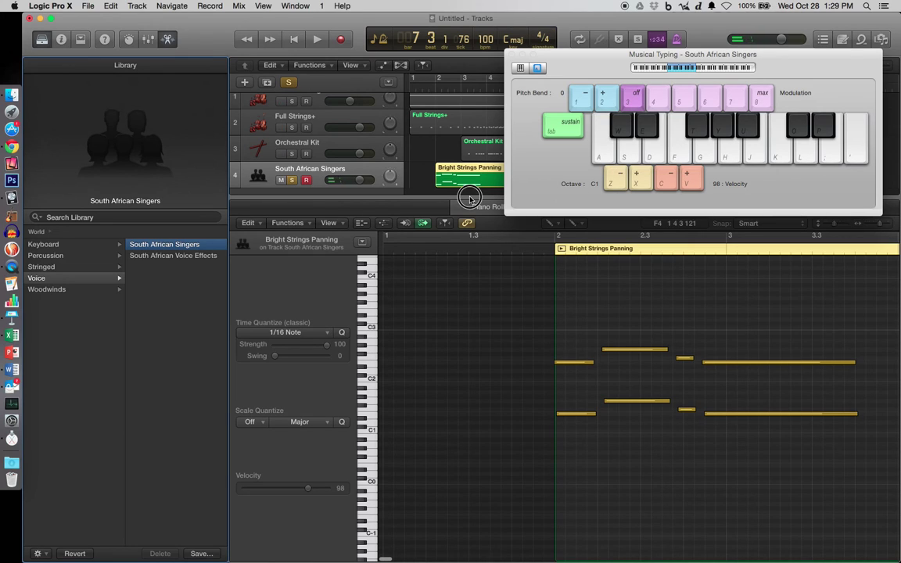
- Enlarge the tracks area, close Musical Typing, and show volume automation for all four tracks
left_click_drag(469, 198, 476, 360)
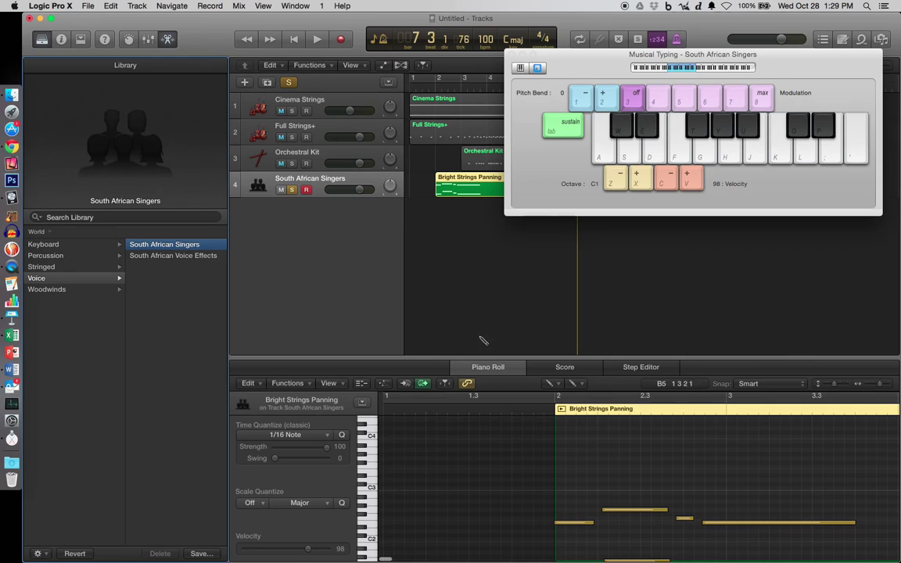
left_click(512, 55)
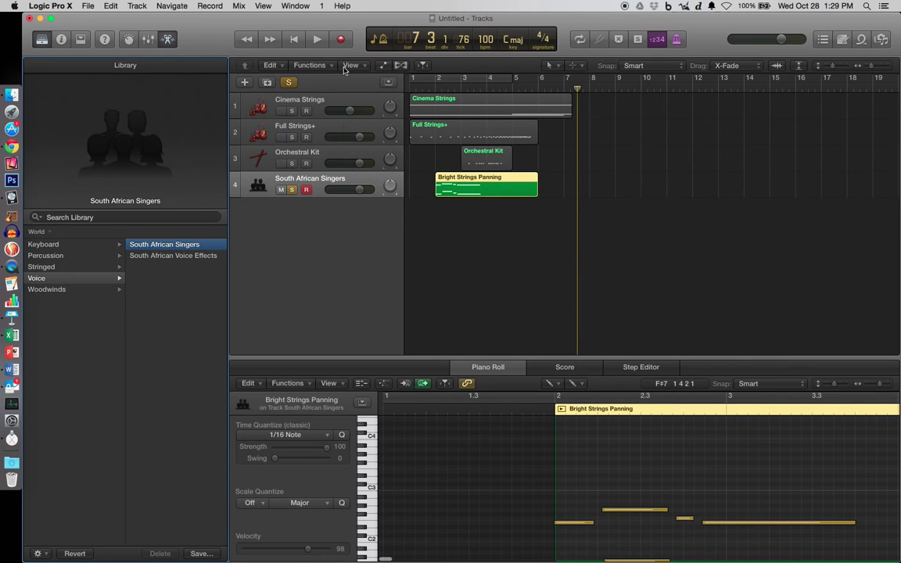
key("a")
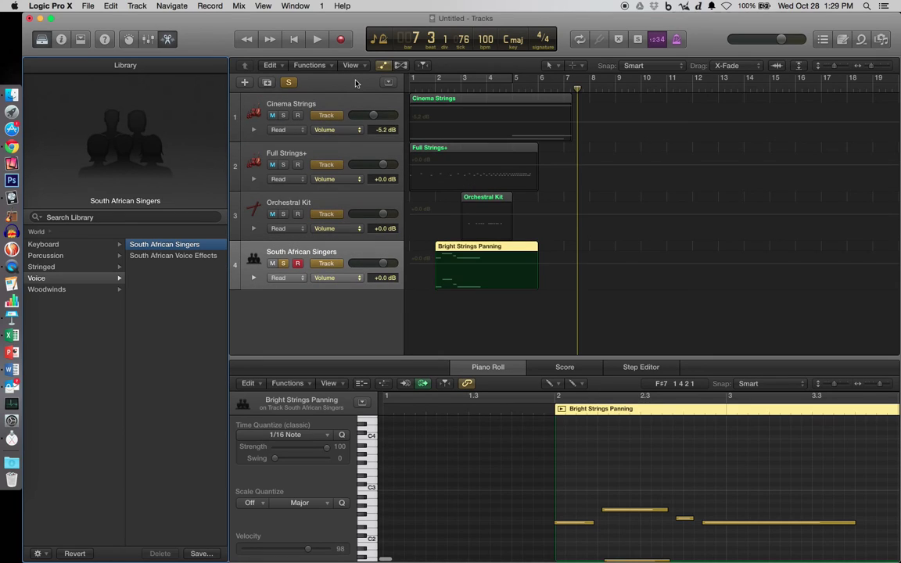